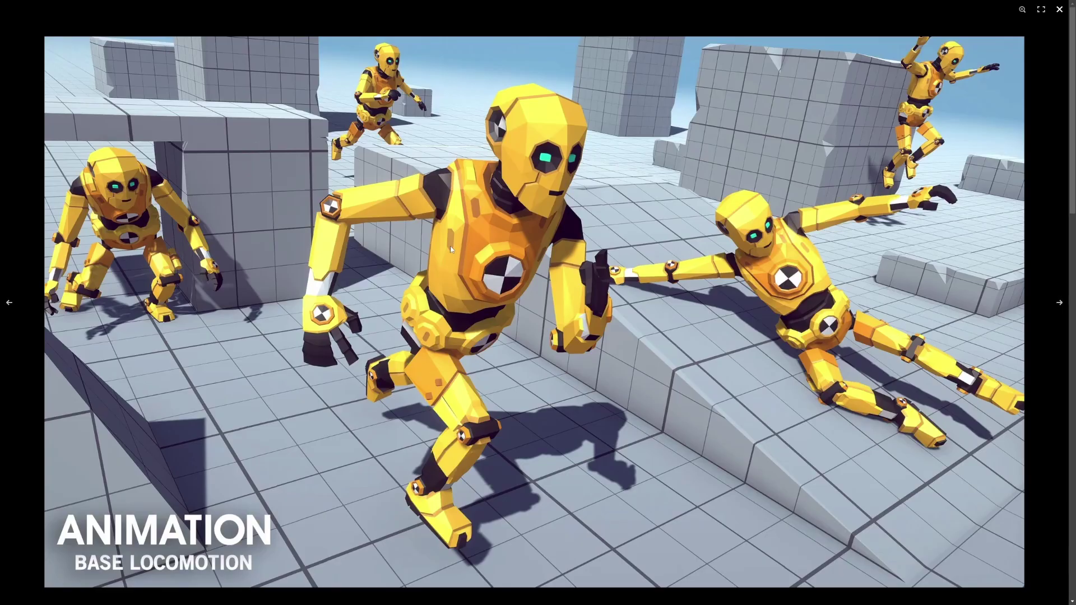
pyautogui.press('Right')
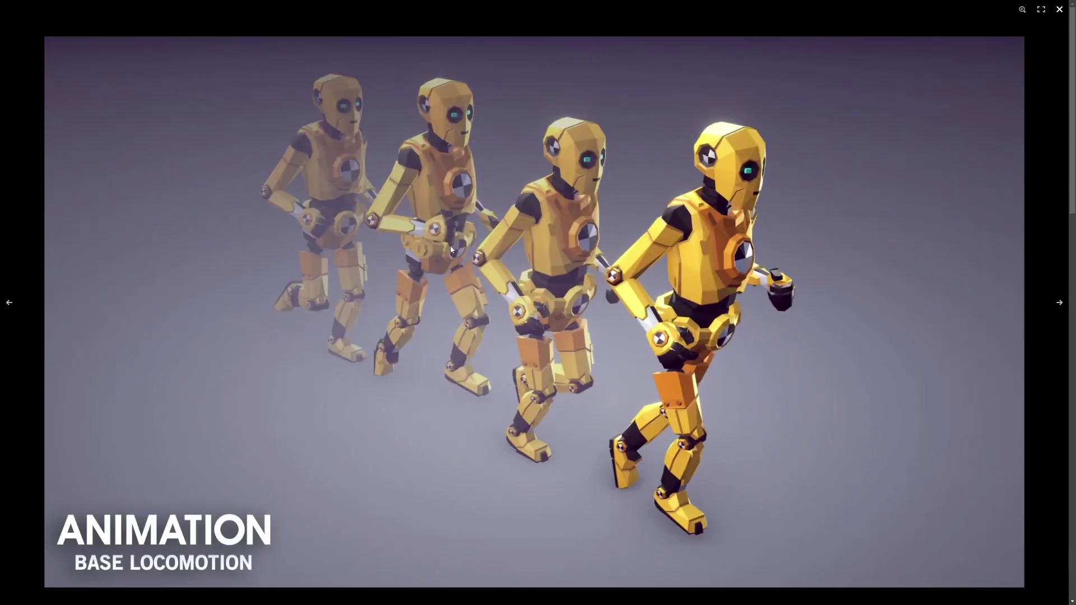
pyautogui.press('Escape')
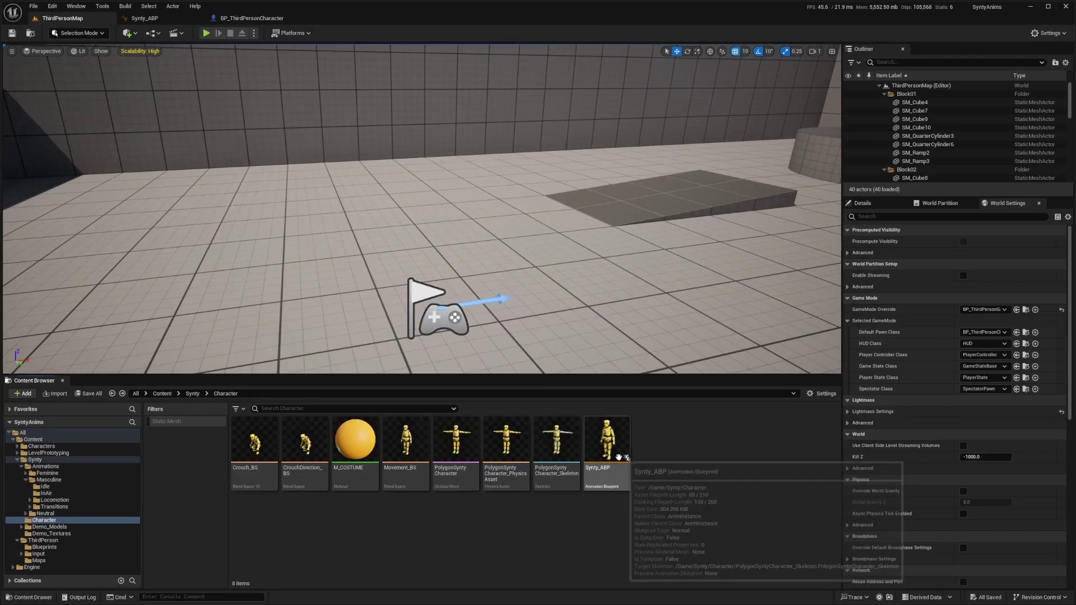
# - Open the Synty_ABP animation blueprint and go up from its Crouch state to the AnimGraph
pyautogui.doubleClick(619, 457)
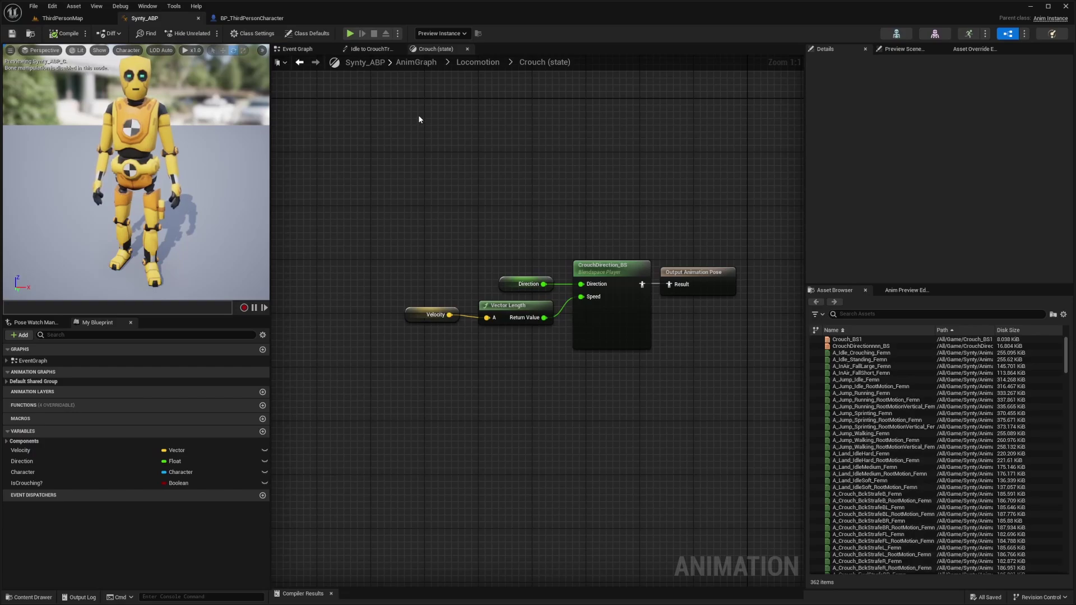
pyautogui.moveTo(706, 176); pyautogui.dragTo(361, 352)
pyautogui.click(639, 141)
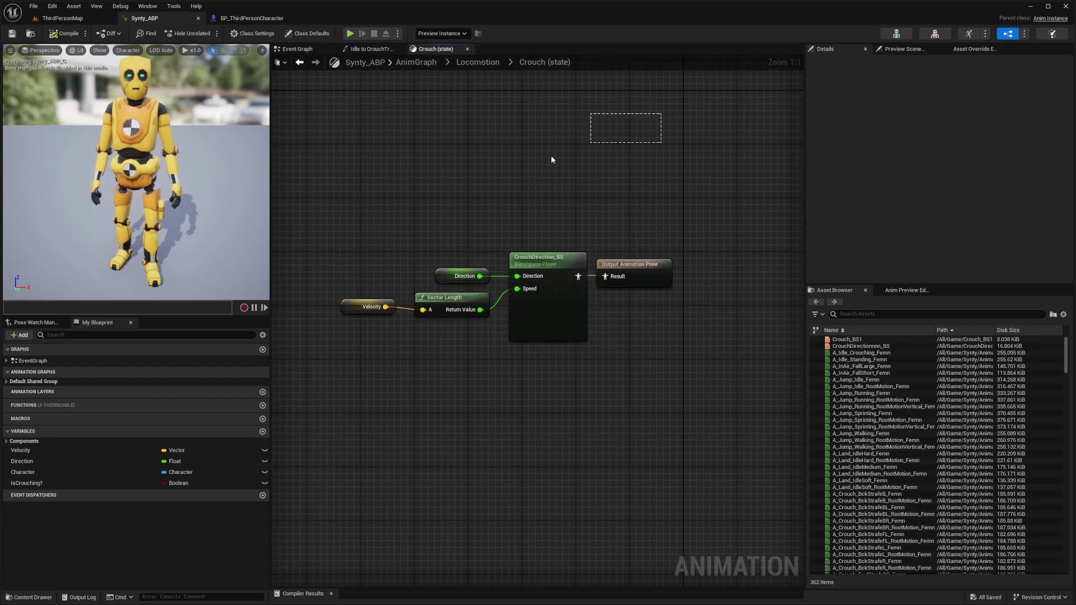
pyautogui.moveTo(551, 160); pyautogui.dragTo(432, 187)
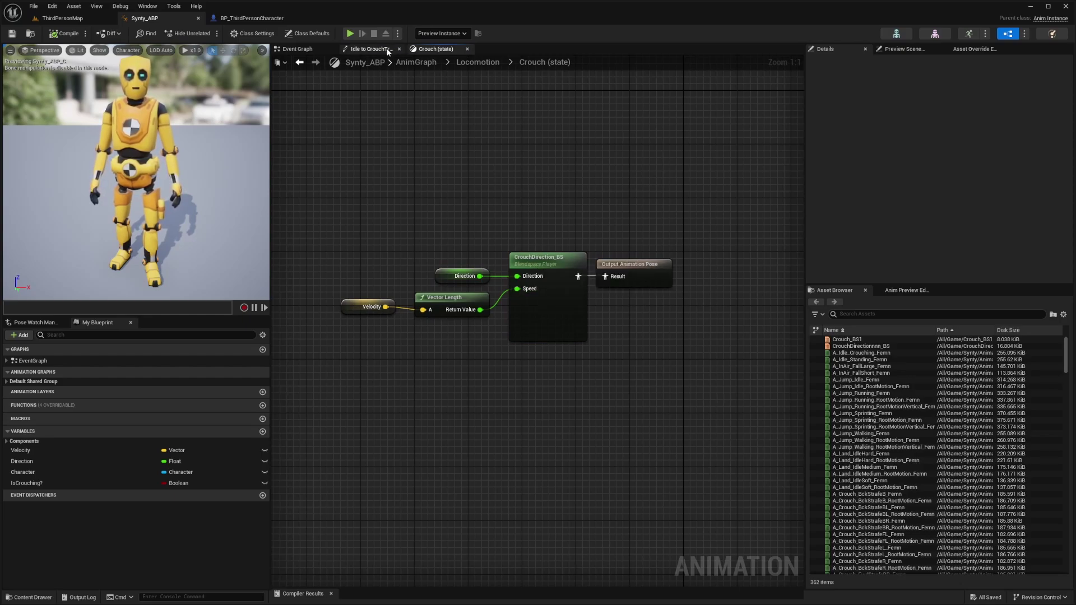
pyautogui.click(421, 63)
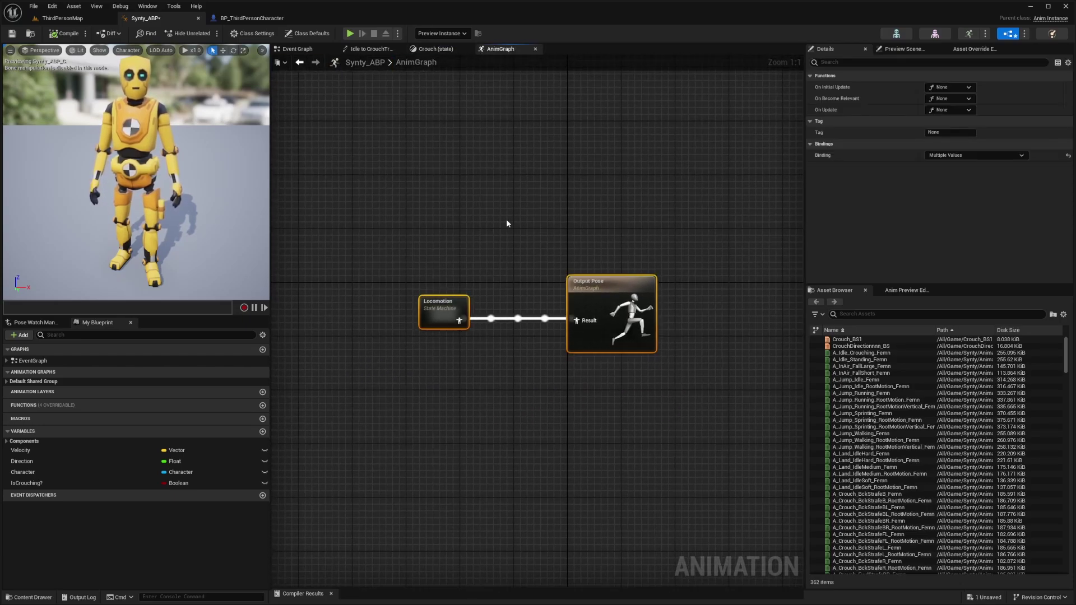
# - Disconnect the Locomotion state machine from the output pose and feed it into a new saved cached pose named Locomotion
pyautogui.moveTo(480, 242); pyautogui.dragTo(412, 312)
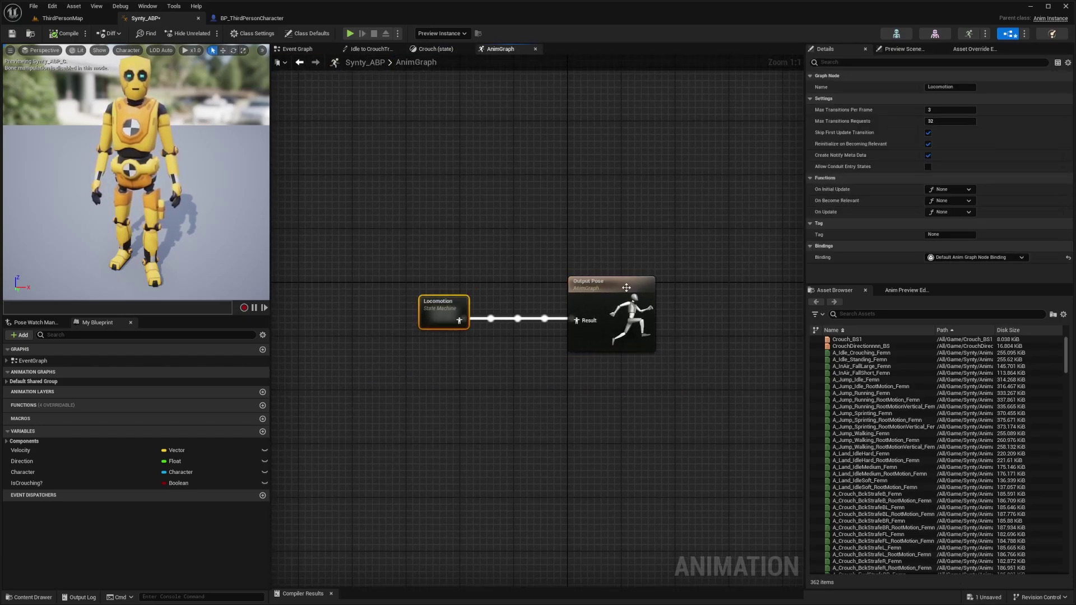
pyautogui.keyDown('alt'); pyautogui.click(459, 321); pyautogui.keyUp('alt')
pyautogui.moveTo(439, 311); pyautogui.dragTo(501, 206)
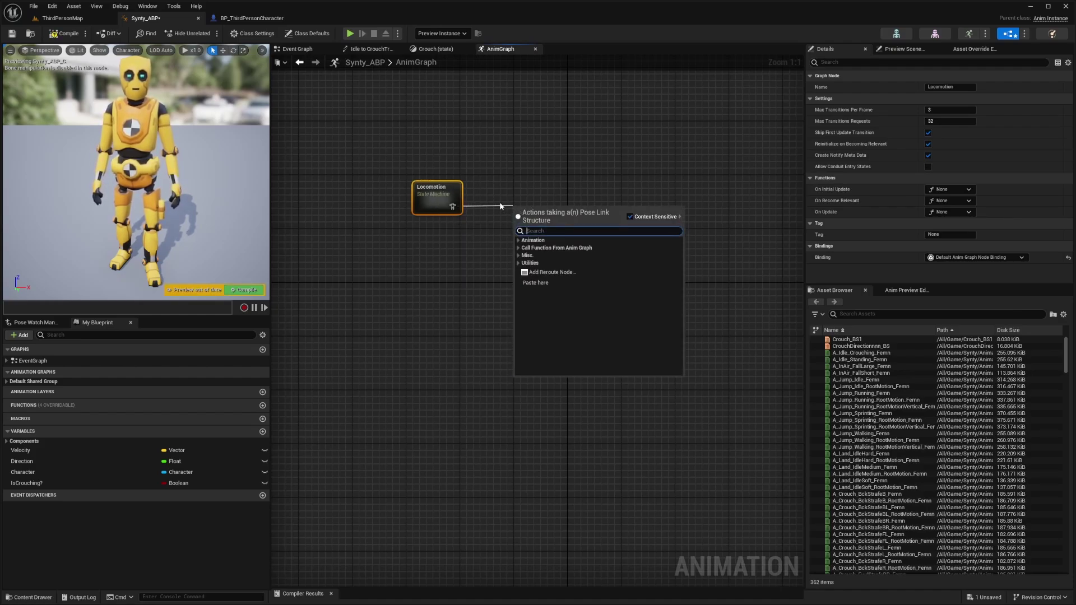
pyautogui.write('save')
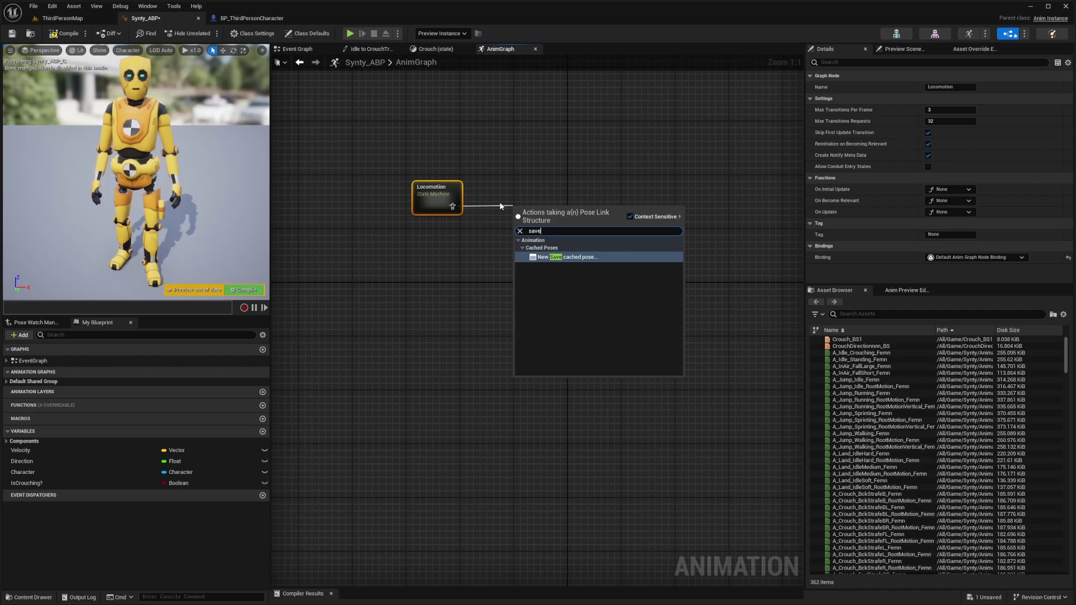
pyautogui.click(556, 257)
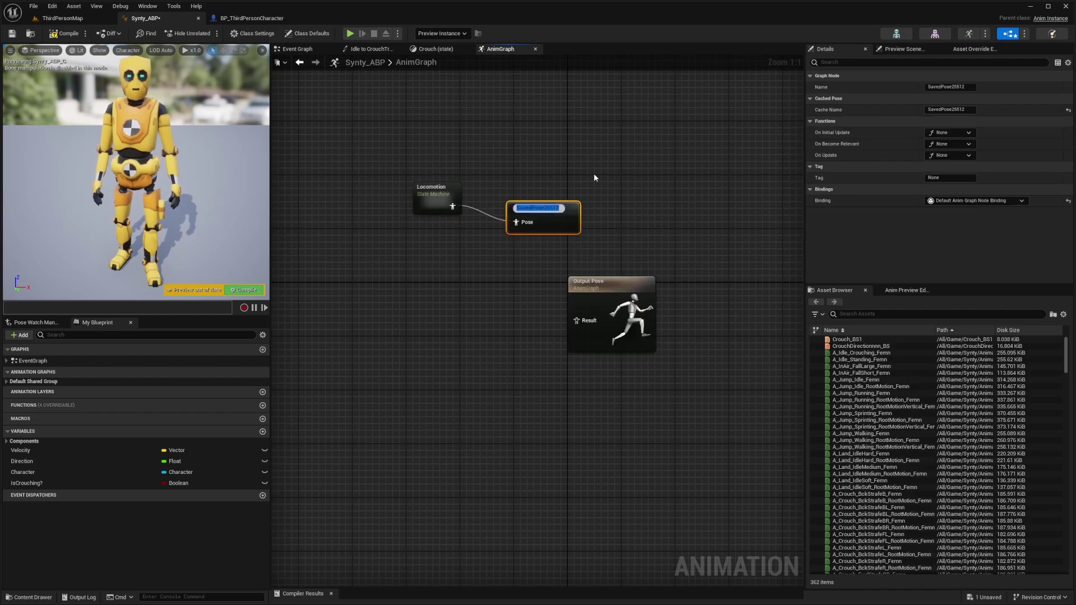
pyautogui.write('Locomotion')
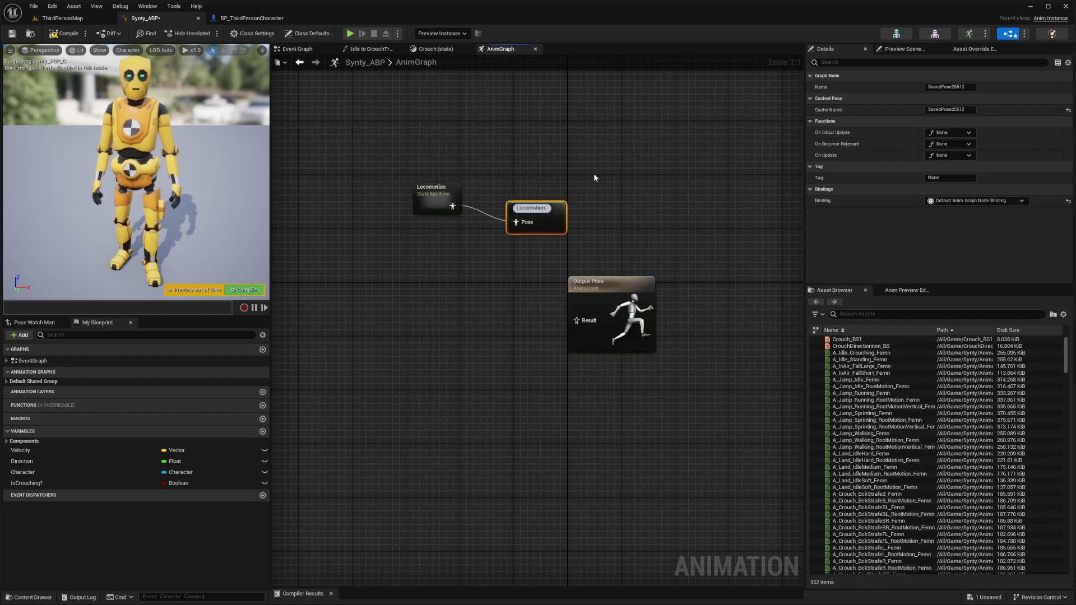
pyautogui.press('Return')
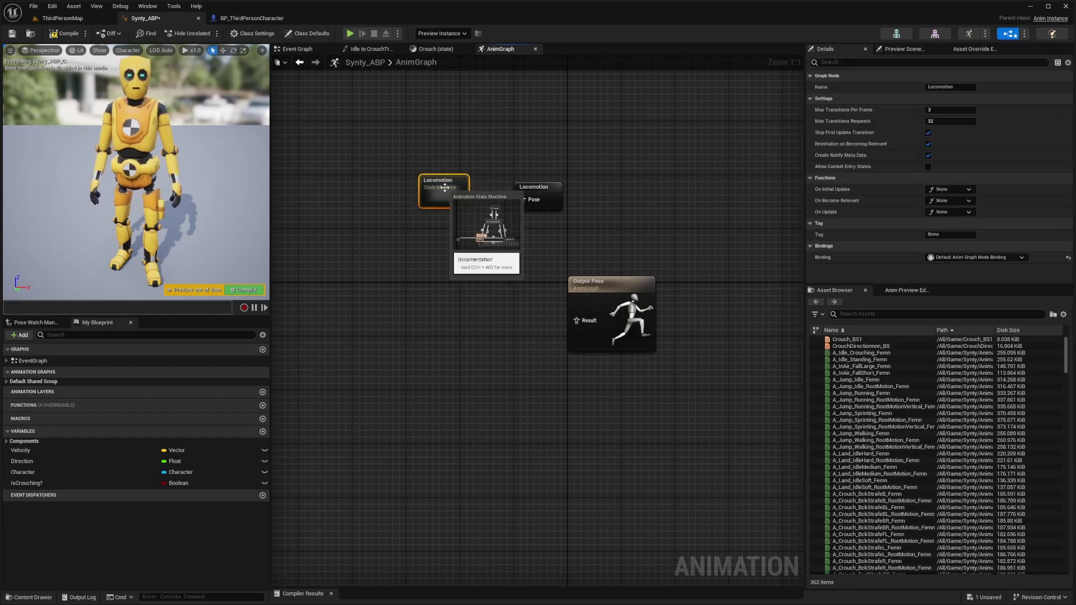
# - Examine the states and transitions inside the Locomotion state machine and return to the AnimGraph
pyautogui.doubleClick(443, 191)
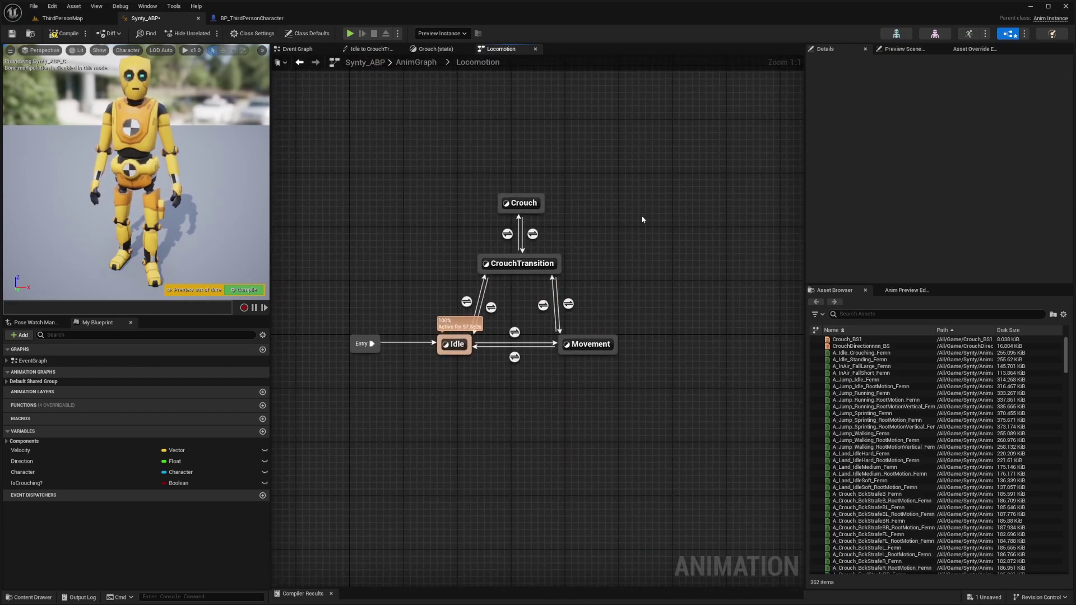
pyautogui.moveTo(650, 176); pyautogui.dragTo(421, 365)
pyautogui.click(506, 203)
pyautogui.click(668, 158)
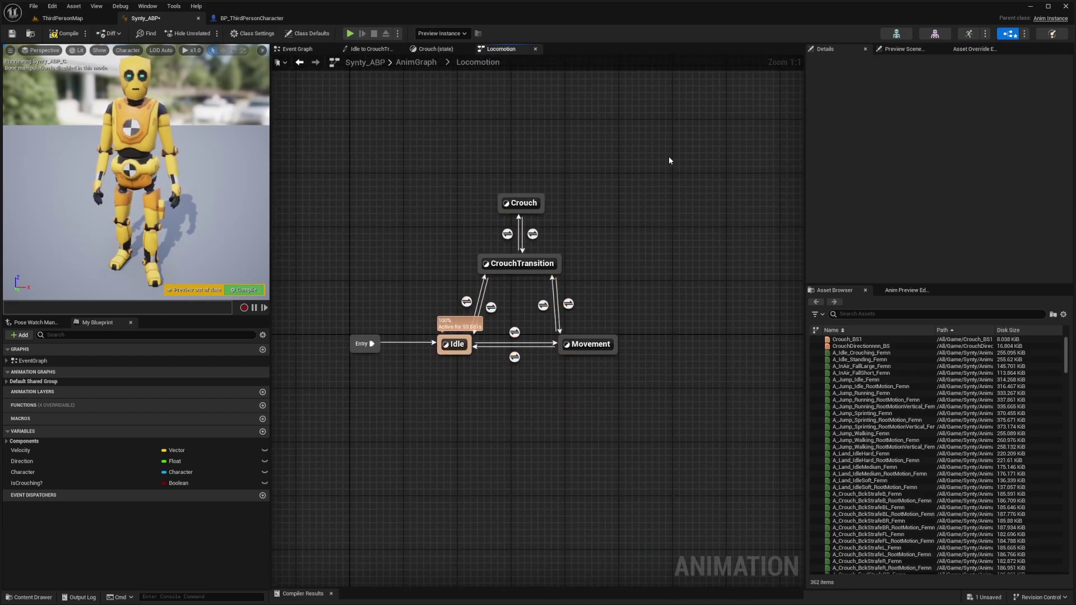
pyautogui.click(599, 353)
pyautogui.click(471, 356)
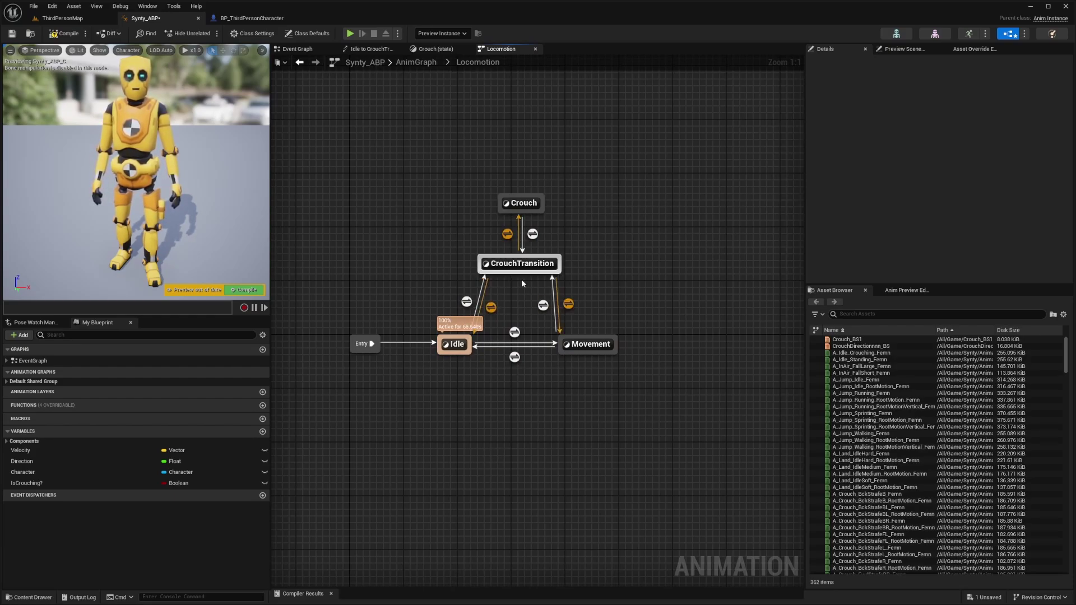
pyautogui.doubleClick(466, 176)
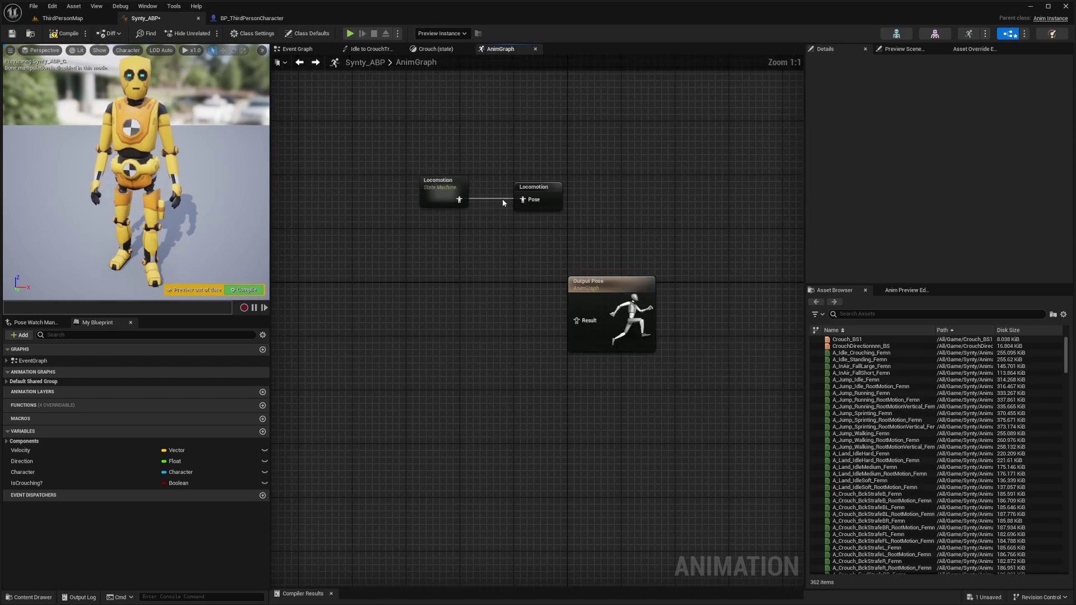
pyautogui.click(437, 183)
pyautogui.doubleClick(438, 183)
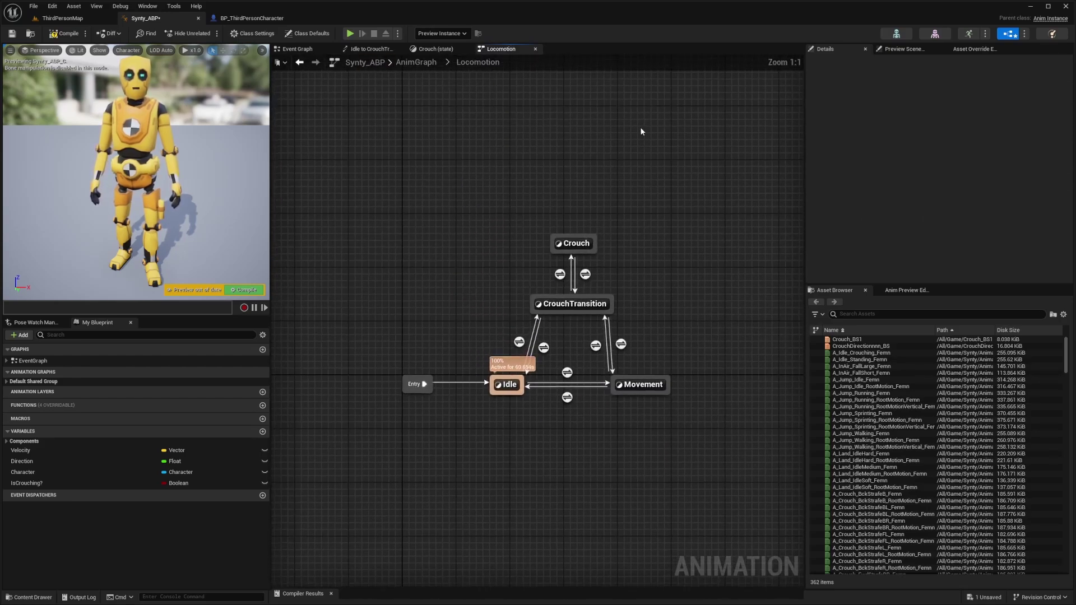
pyautogui.hotkey('alt', 'Left')
pyautogui.hotkey('alt', 'Right')
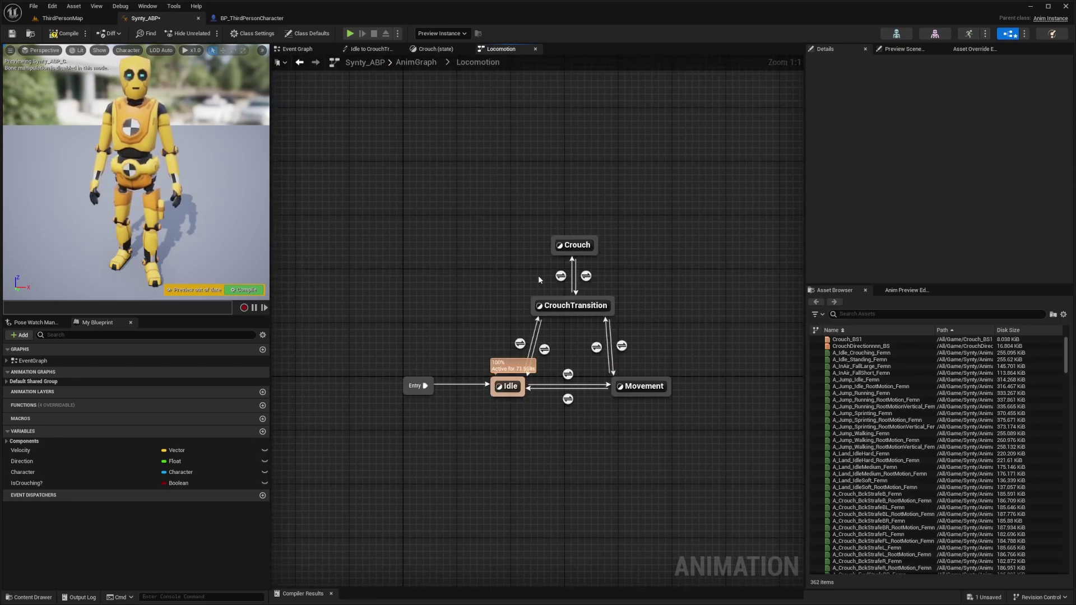
pyautogui.hotkey('alt', 'Left')
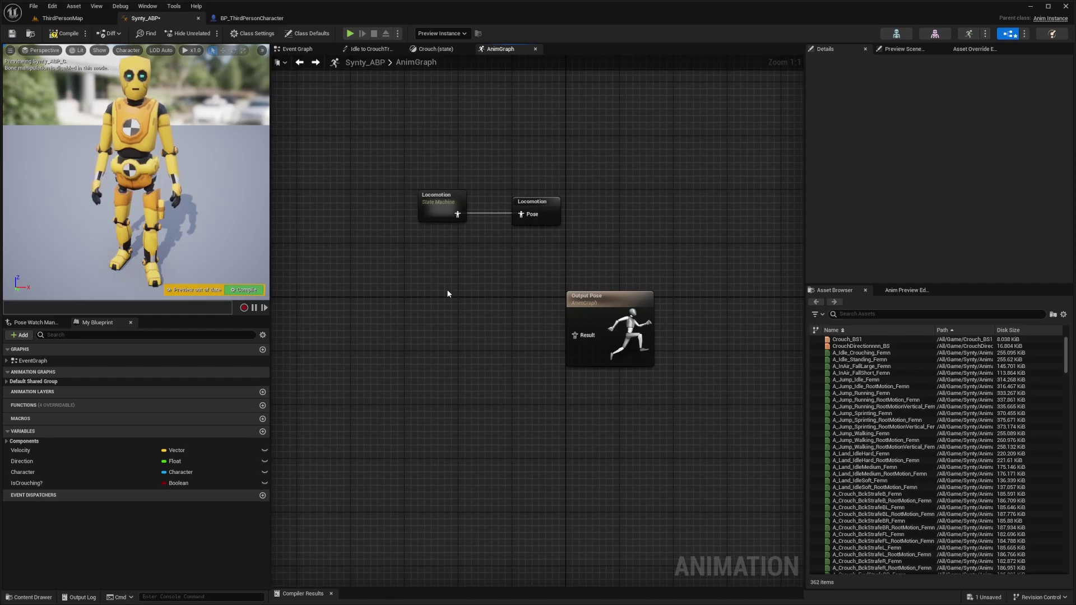
# - Add a new state machine named Main to the AnimGraph below the Locomotion state machine
pyautogui.rightClick(422, 260)
pyautogui.write('state')
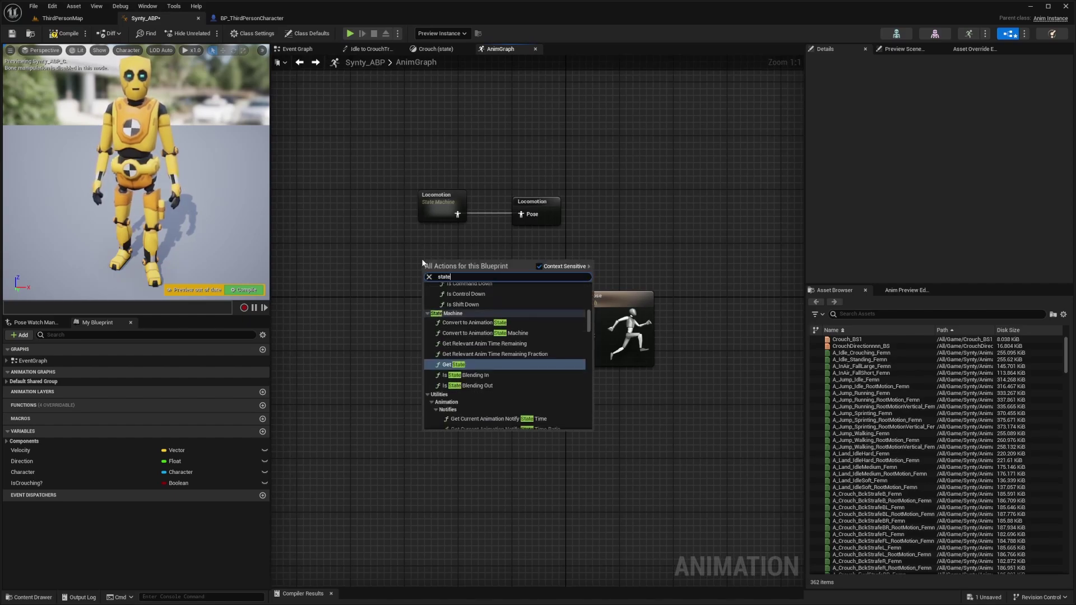
pyautogui.write(' machine')
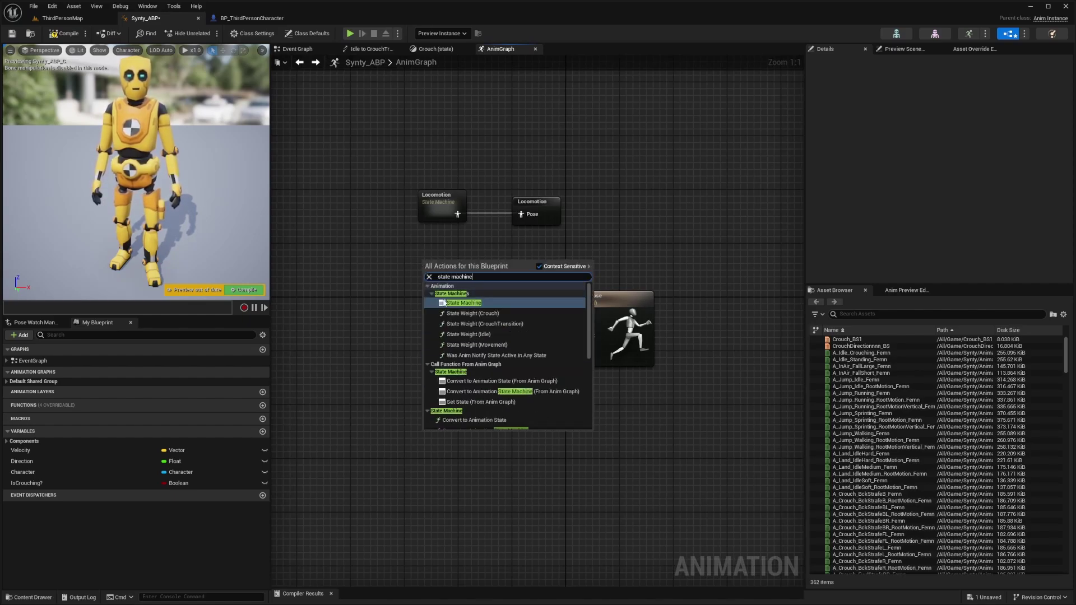
pyautogui.click(459, 303)
pyautogui.write('Main')
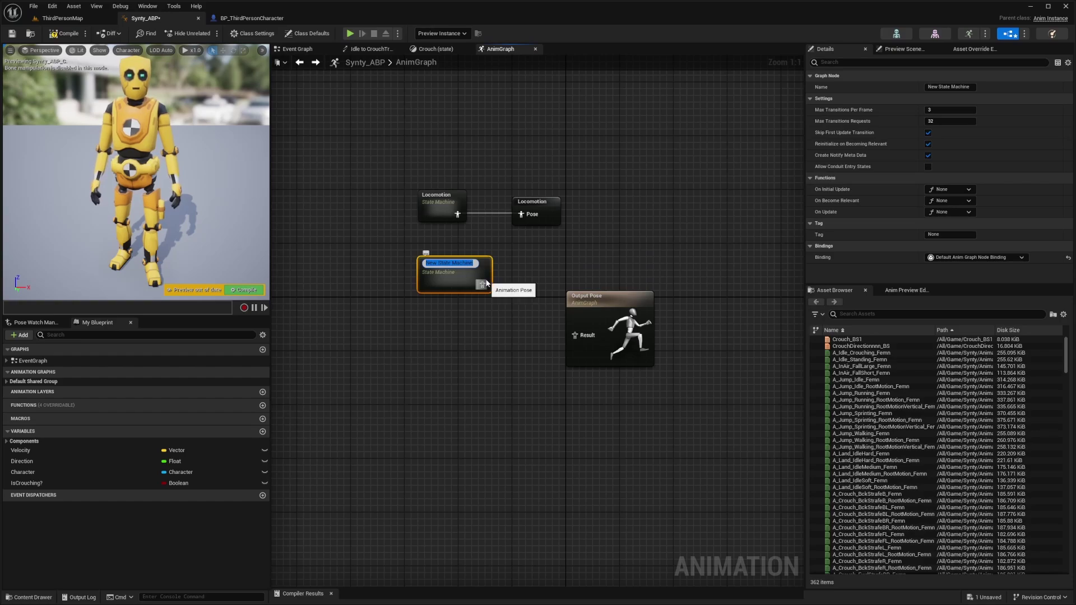
pyautogui.press('Return')
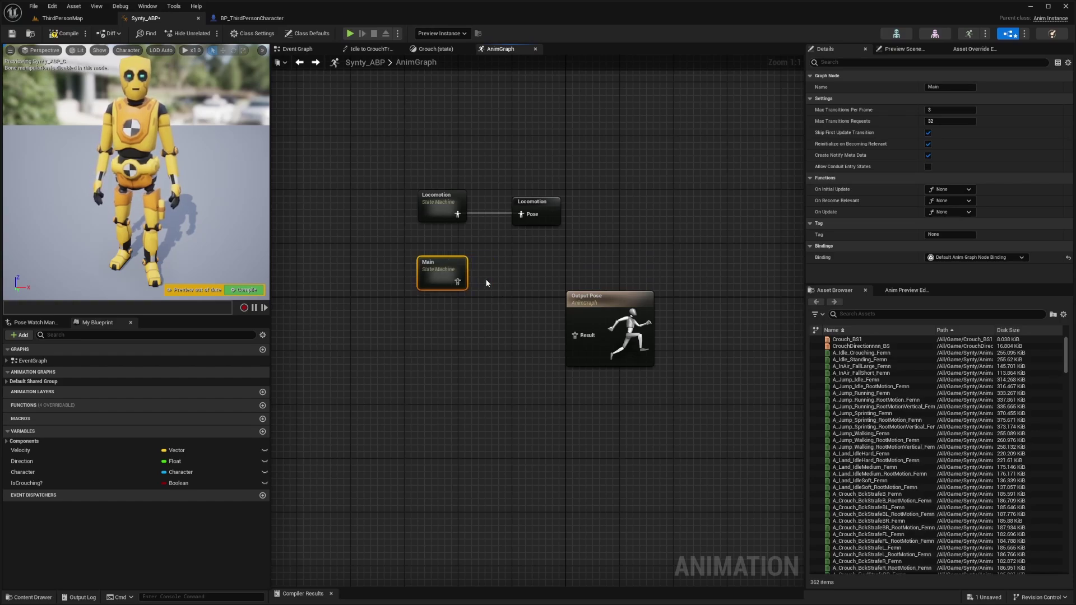
# - Inside the Main state machine, add a state named Locomotion from the Entry node and place it above Entry
pyautogui.doubleClick(445, 271)
pyautogui.moveTo(461, 330); pyautogui.dragTo(500, 334)
pyautogui.write('loc')
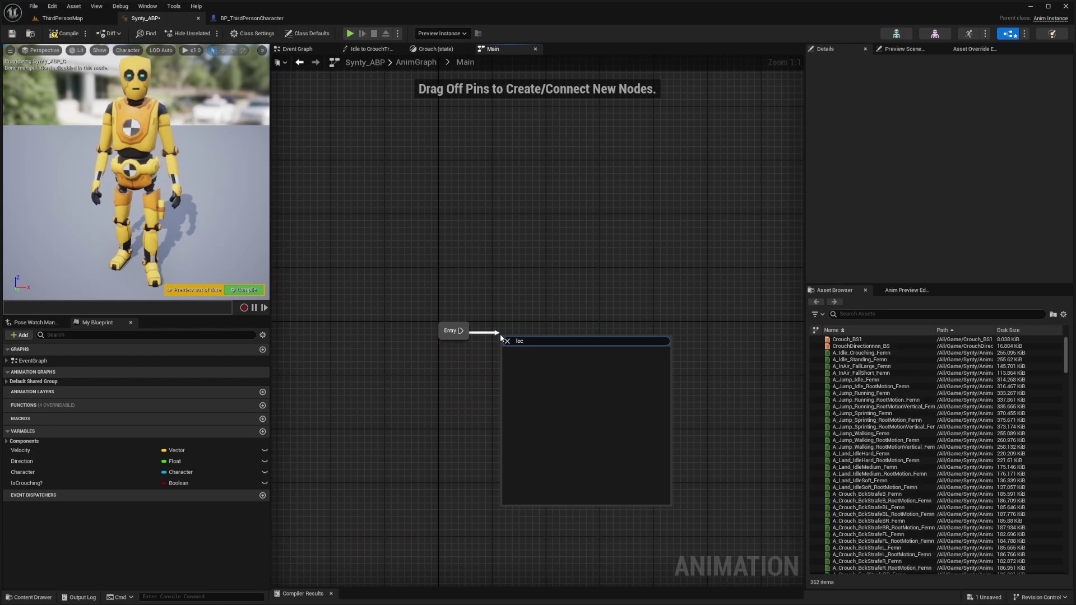
pyautogui.click(505, 334)
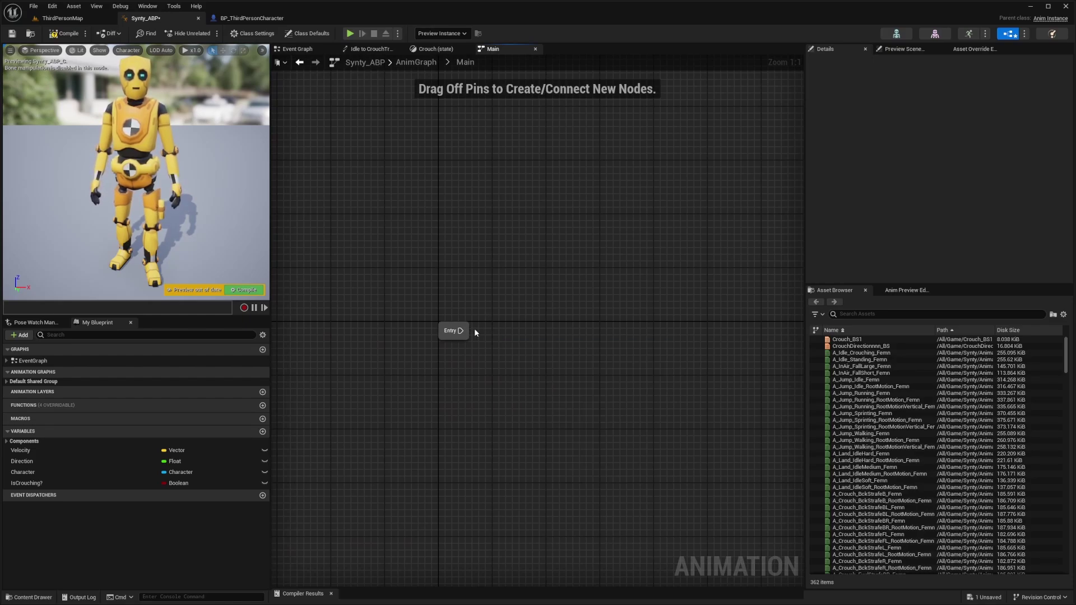
pyautogui.moveTo(456, 332); pyautogui.dragTo(504, 329)
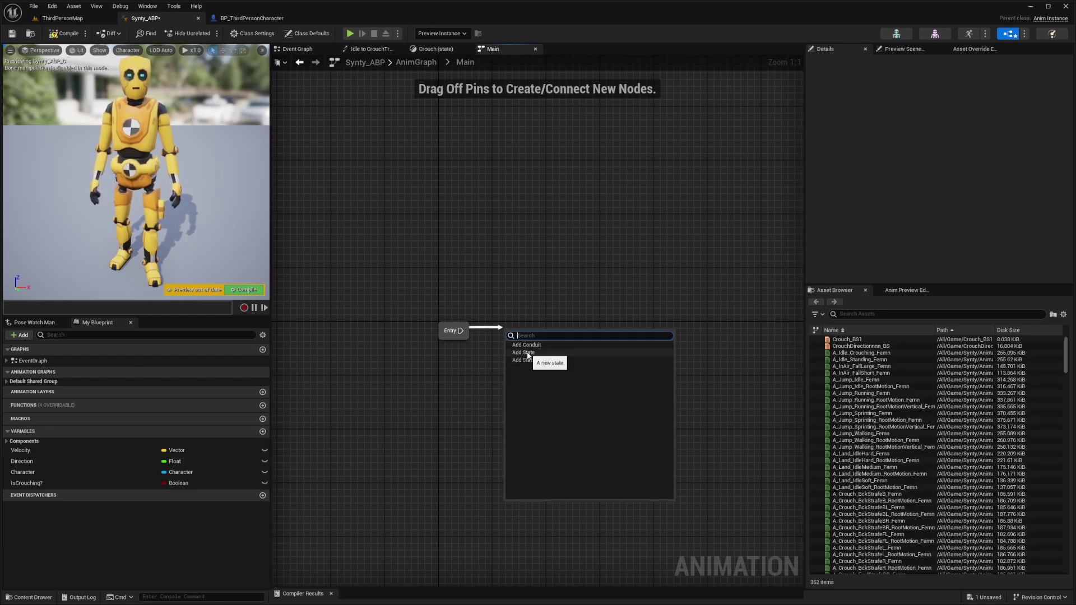
pyautogui.click(522, 352)
pyautogui.write('Locomotion')
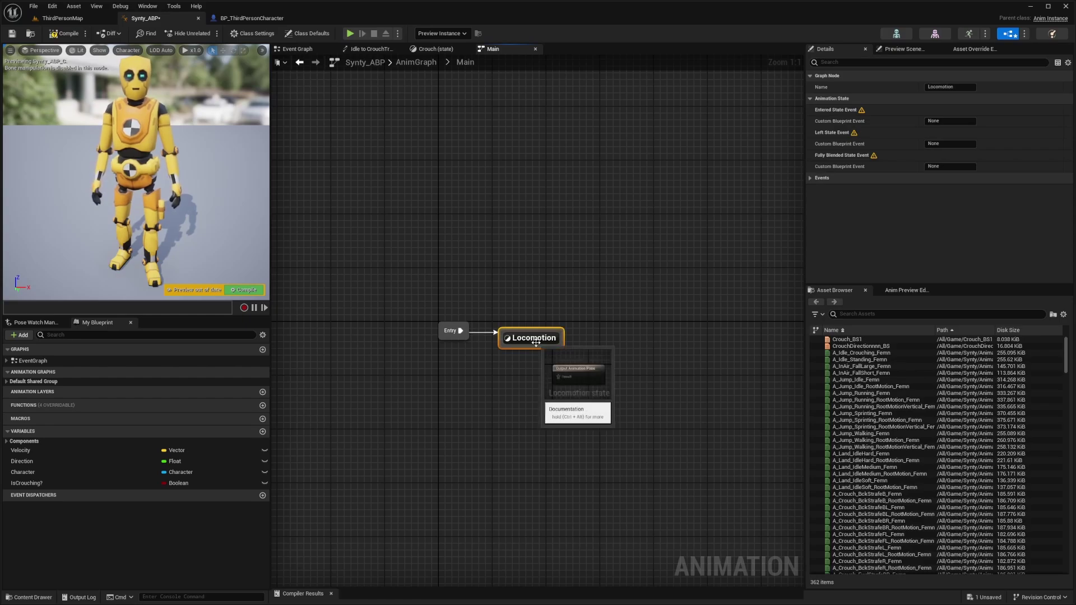
pyautogui.moveTo(533, 341); pyautogui.dragTo(470, 286)
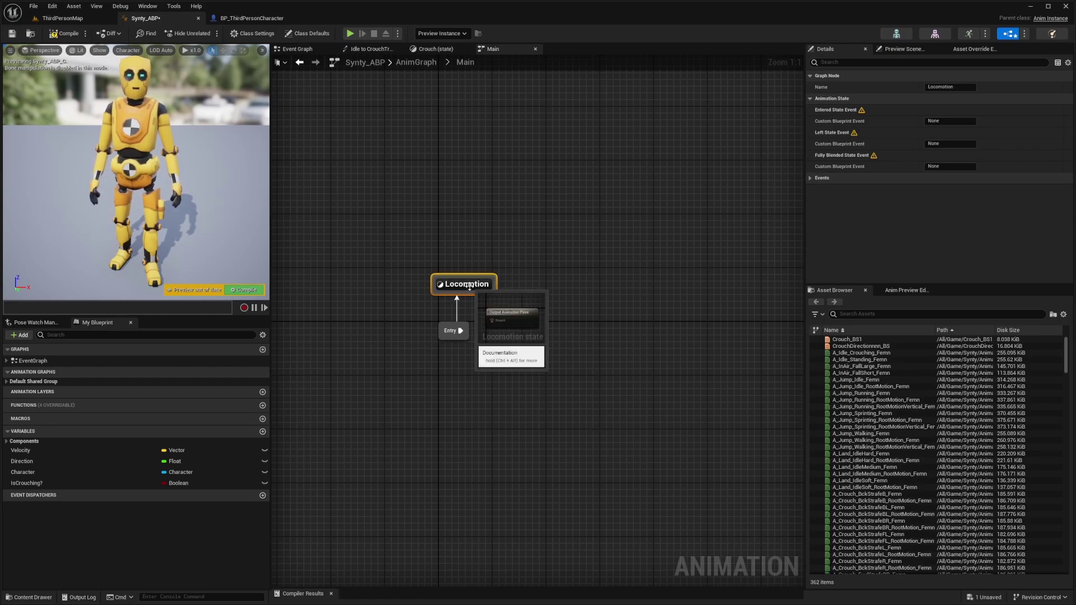
# - Inside the Locomotion state, connect the cached pose 'Locomotion' to the output animation pose, straighten the connection and save the blueprint
pyautogui.doubleClick(468, 284)
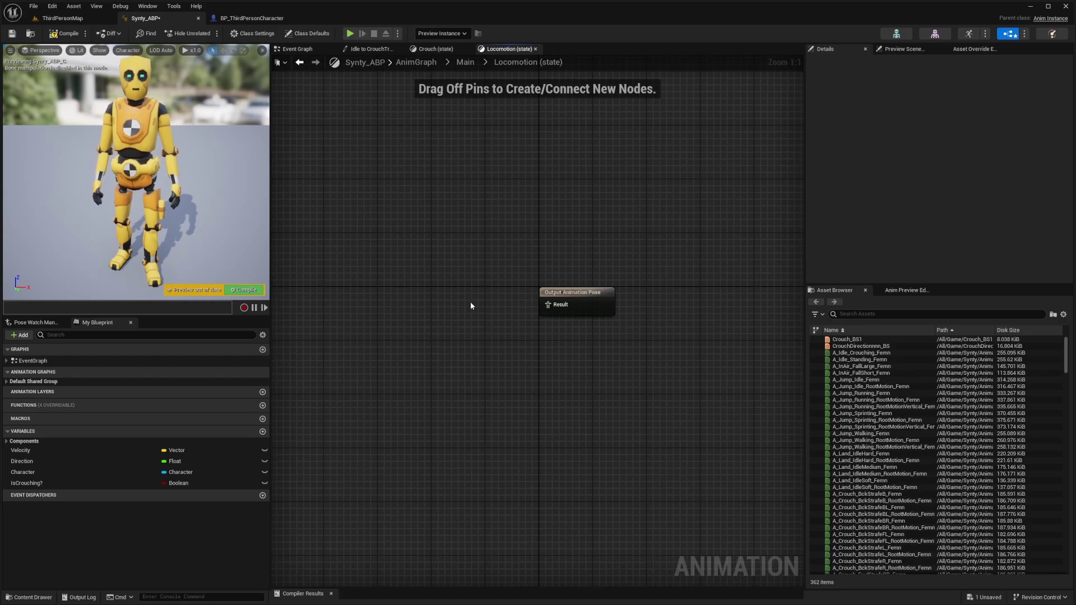
pyautogui.rightClick(470, 306)
pyautogui.write('locomot')
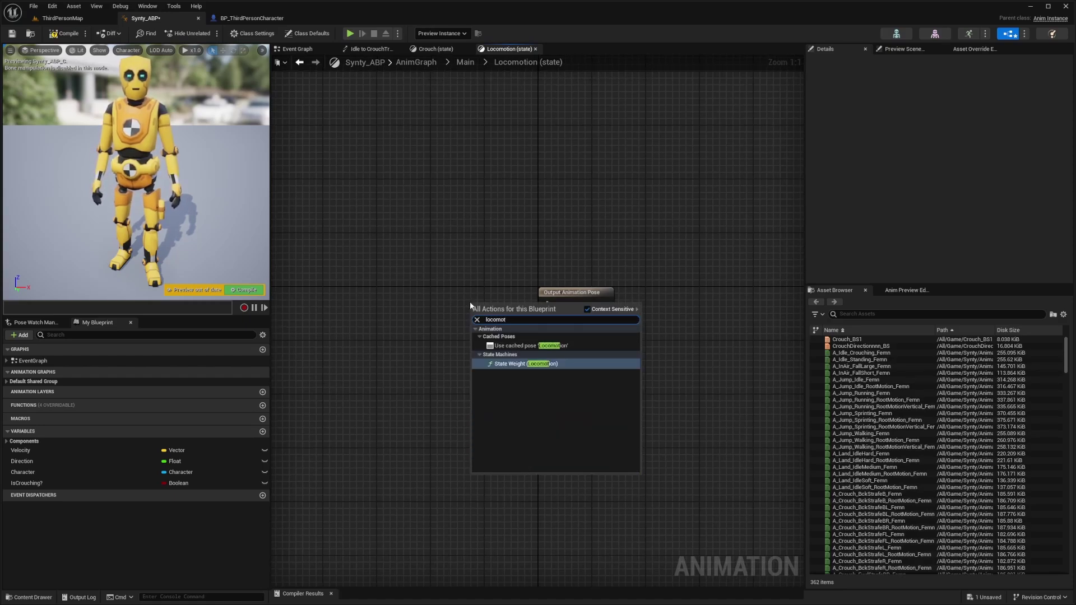
pyautogui.click(541, 345)
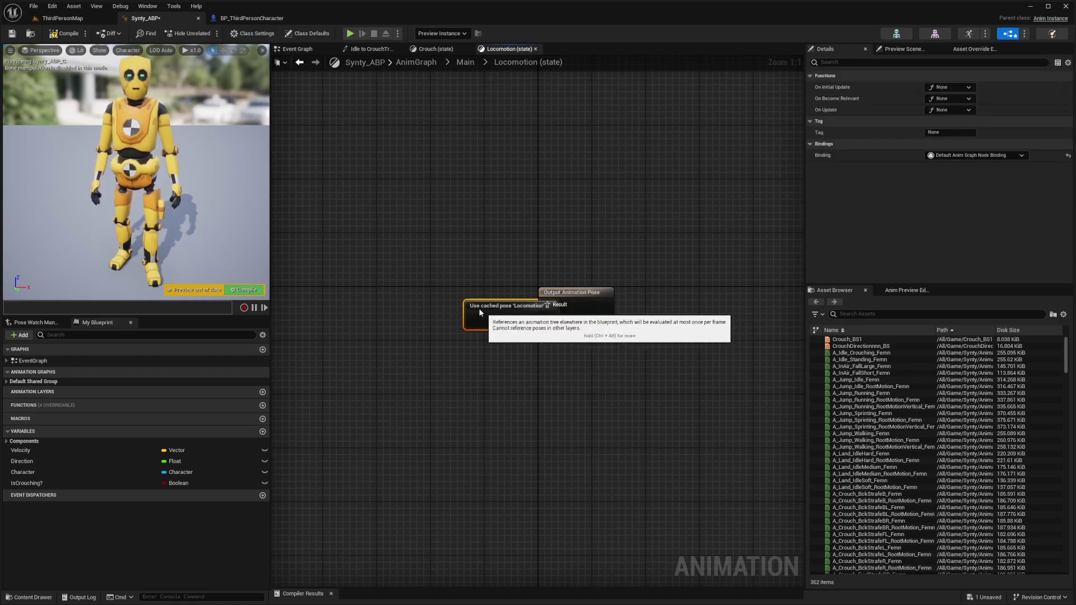
pyautogui.moveTo(548, 318)
pyautogui.mouseDown()
pyautogui.moveTo(521, 299)
pyautogui.moveTo(550, 305)
pyautogui.mouseUp()
pyautogui.moveTo(630, 264); pyautogui.dragTo(486, 307)
pyautogui.press('q')
pyautogui.click(587, 272)
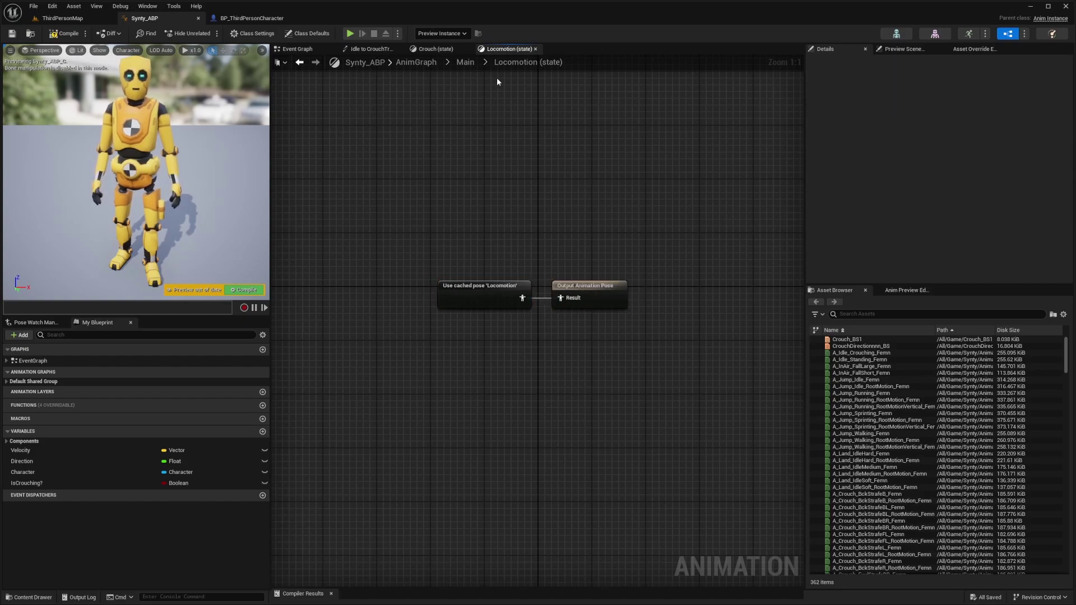
# - Return to the AnimGraph and review the Locomotion cached pose and the states inside its source state machine
pyautogui.click(466, 63)
pyautogui.click(416, 62)
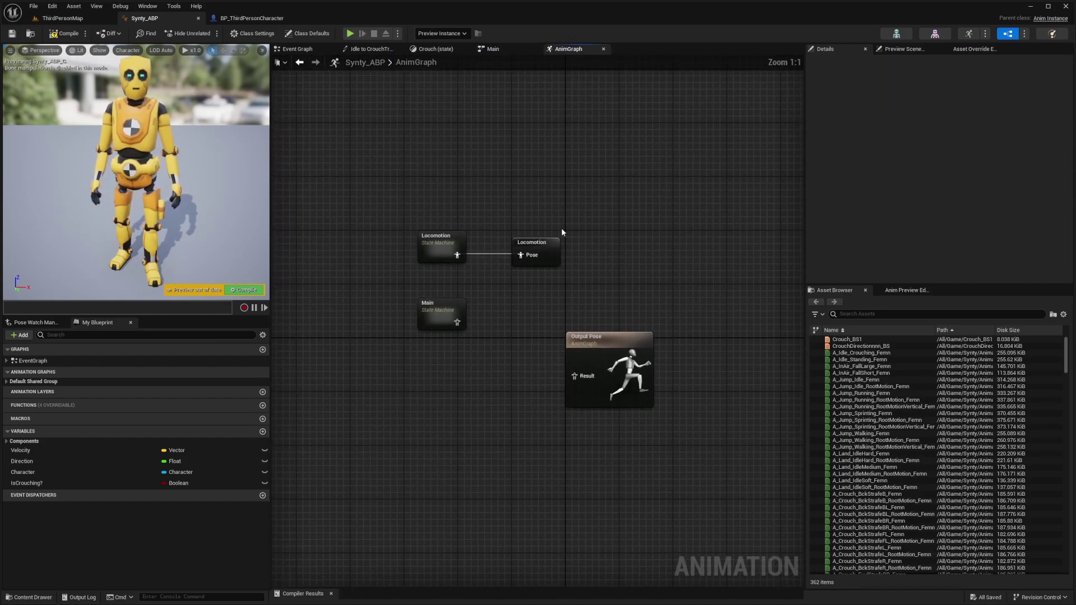
pyautogui.click(538, 253)
pyautogui.moveTo(563, 220); pyautogui.dragTo(497, 277)
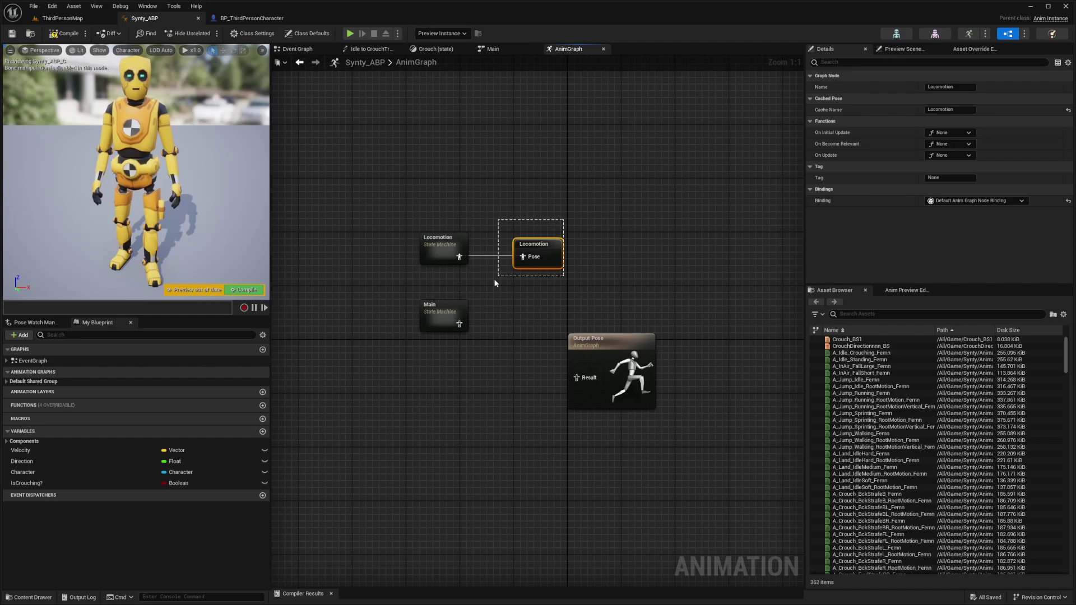
pyautogui.doubleClick(437, 241)
pyautogui.moveTo(644, 95); pyautogui.dragTo(705, 242, button='right')
pyautogui.moveTo(714, 178); pyautogui.dragTo(328, 439)
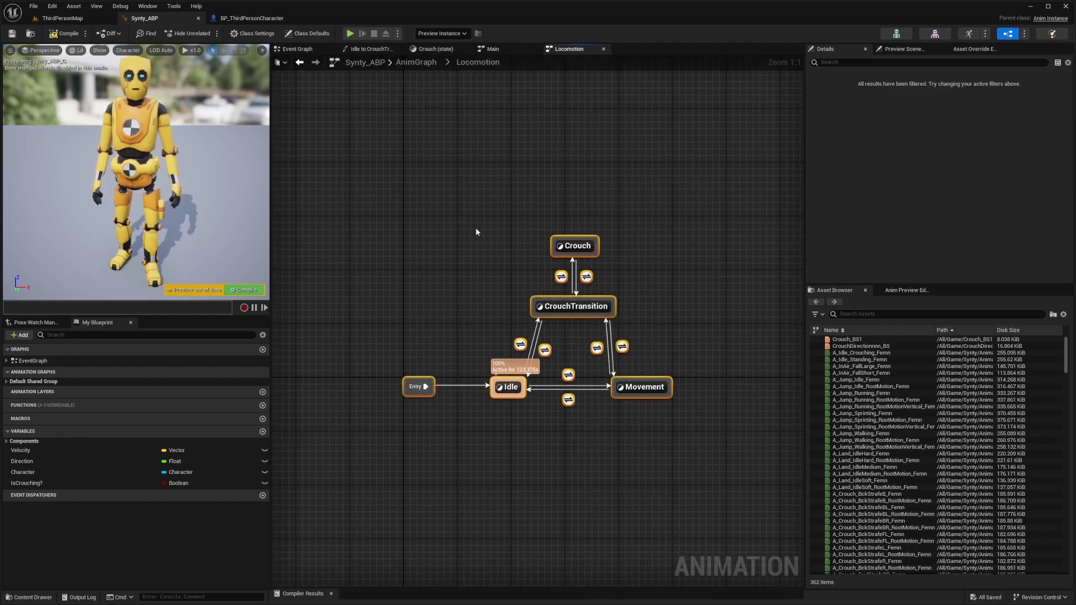
# - Open the Main state machine and check the cached pose setup inside its Locomotion state
pyautogui.doubleClick(476, 229)
pyautogui.moveTo(562, 202); pyautogui.dragTo(517, 275)
pyautogui.doubleClick(442, 316)
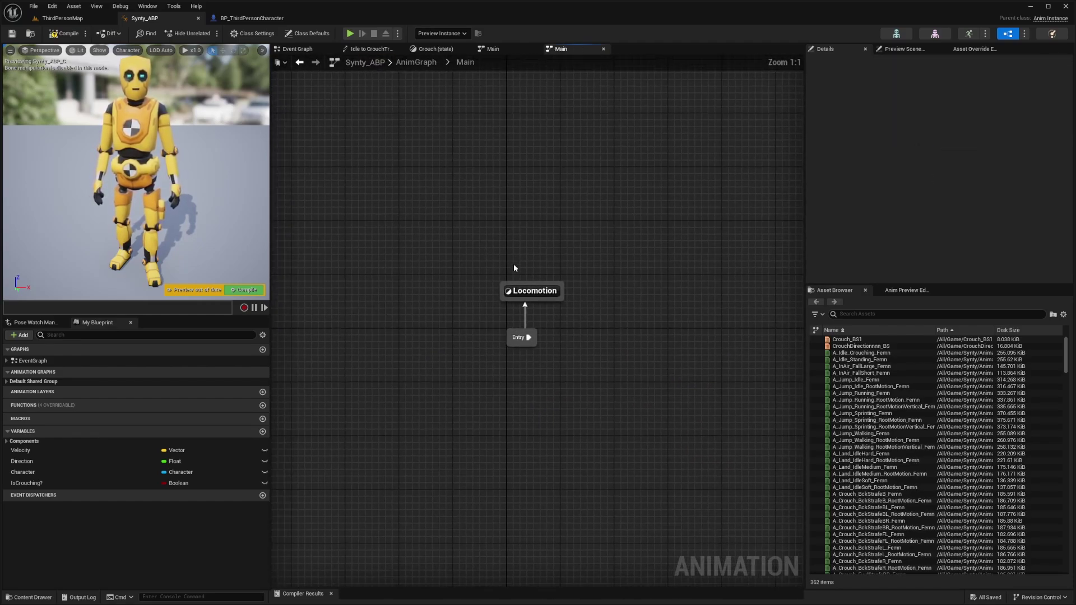
pyautogui.doubleClick(533, 290)
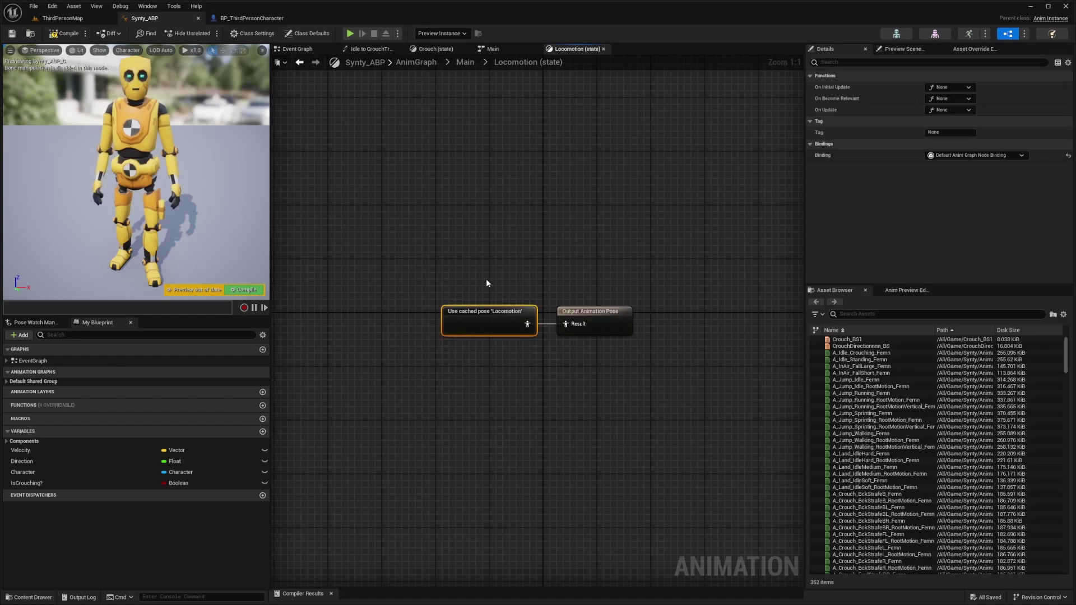
pyautogui.hotkey('alt', 'Left')
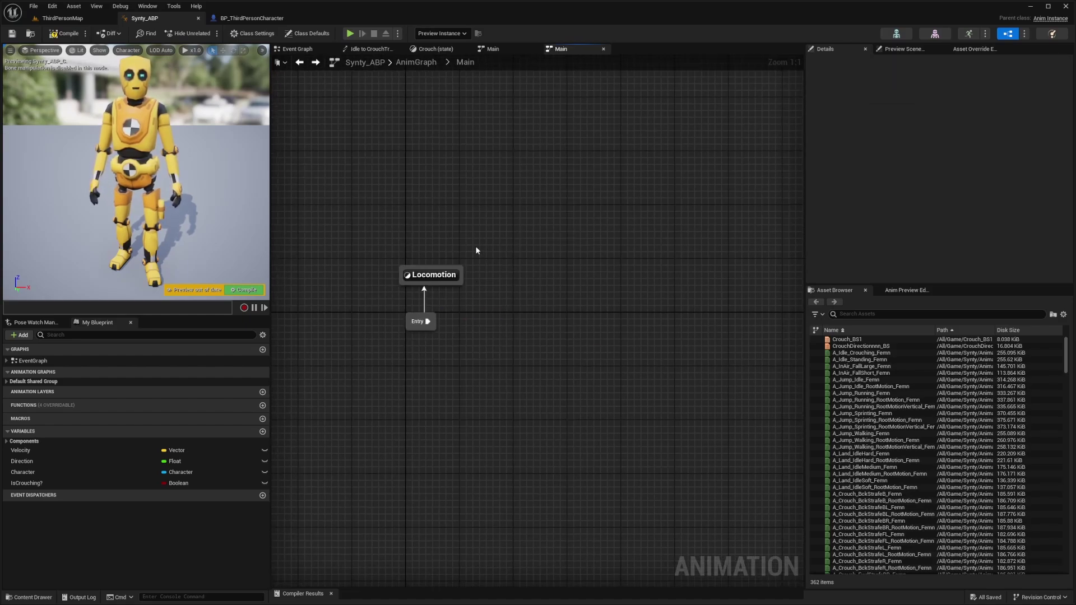
# - Add a state named Land to the Main state machine, placed beside the Locomotion state
pyautogui.moveTo(433, 249); pyautogui.dragTo(441, 270, button='right')
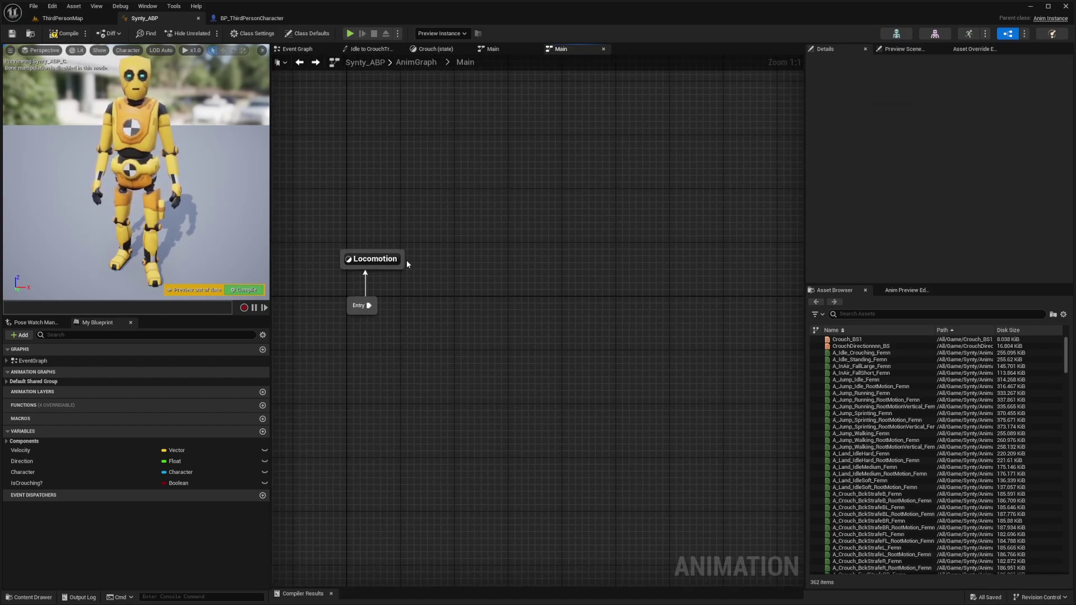
pyautogui.rightClick(496, 261)
pyautogui.click(514, 296)
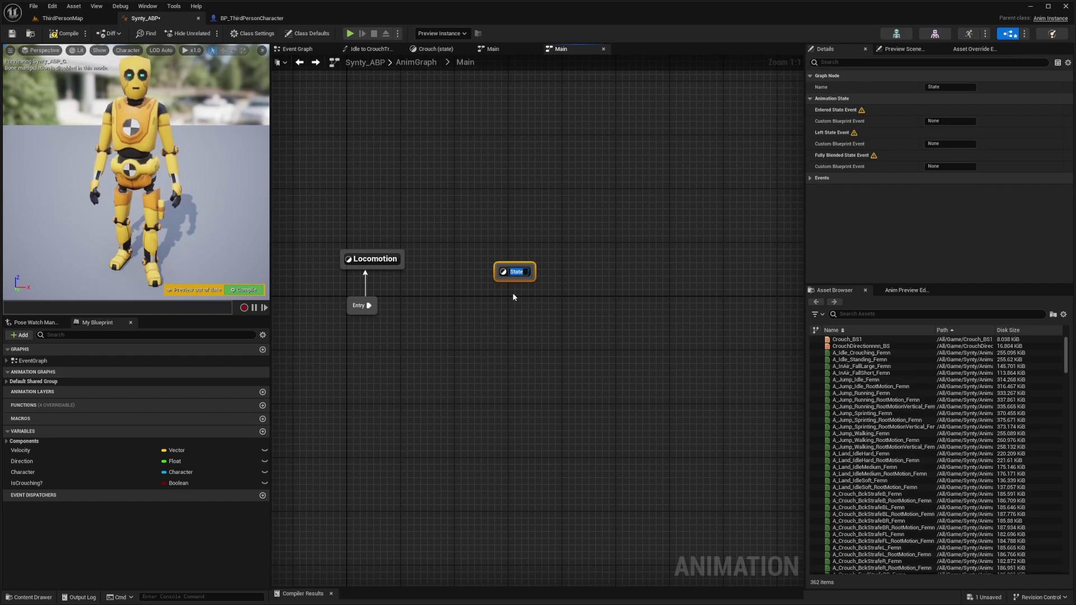
pyautogui.write('Land')
pyautogui.press('Return')
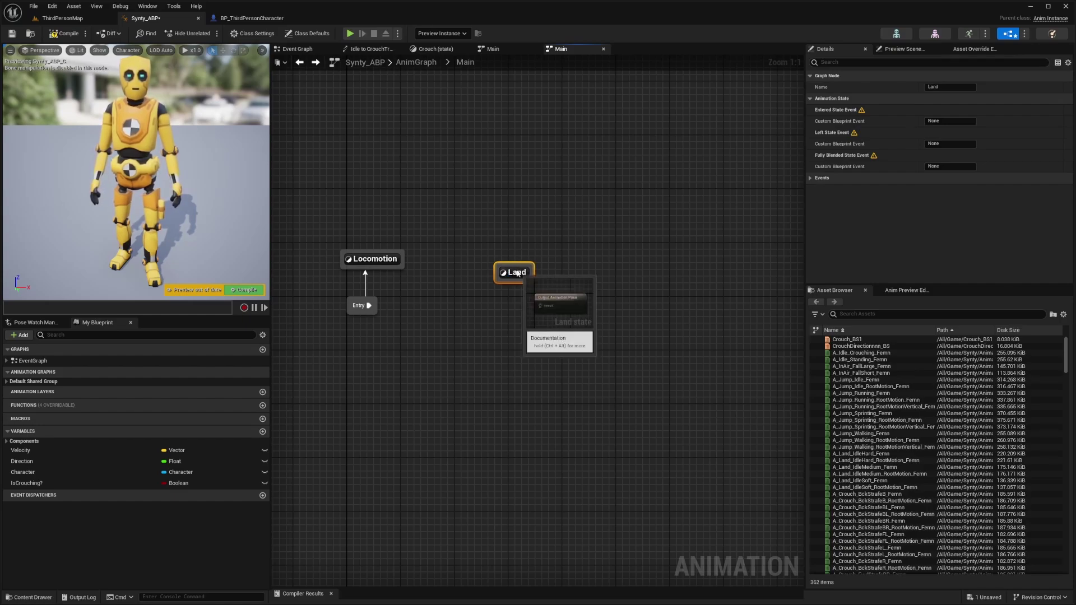
pyautogui.moveTo(514, 275)
pyautogui.mouseDown()
pyautogui.moveTo(507, 261)
pyautogui.moveTo(495, 268)
pyautogui.mouseUp()
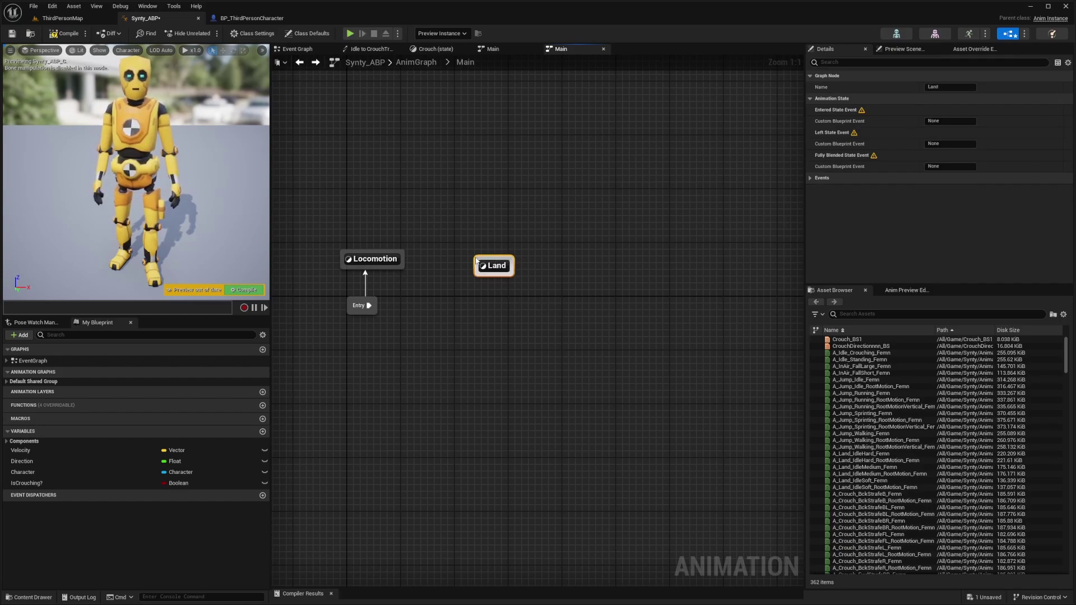
pyautogui.moveTo(573, 261); pyautogui.dragTo(543, 257, button='right')
pyautogui.click(543, 257)
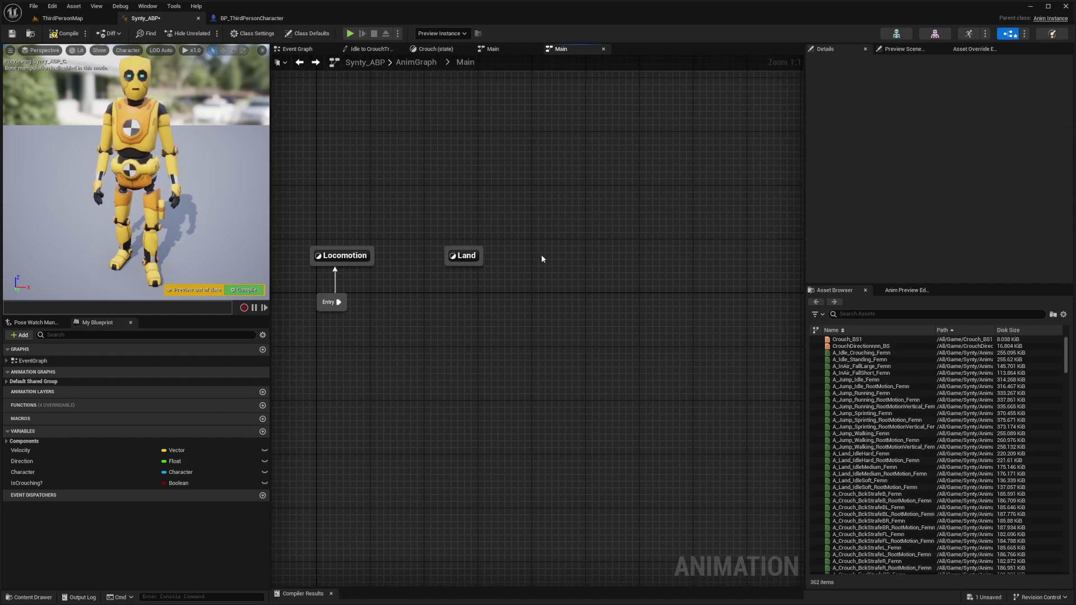
# - Add a state alias named To Land beside the Land state and align it with the other states
pyautogui.rightClick(543, 257)
pyautogui.click(583, 294)
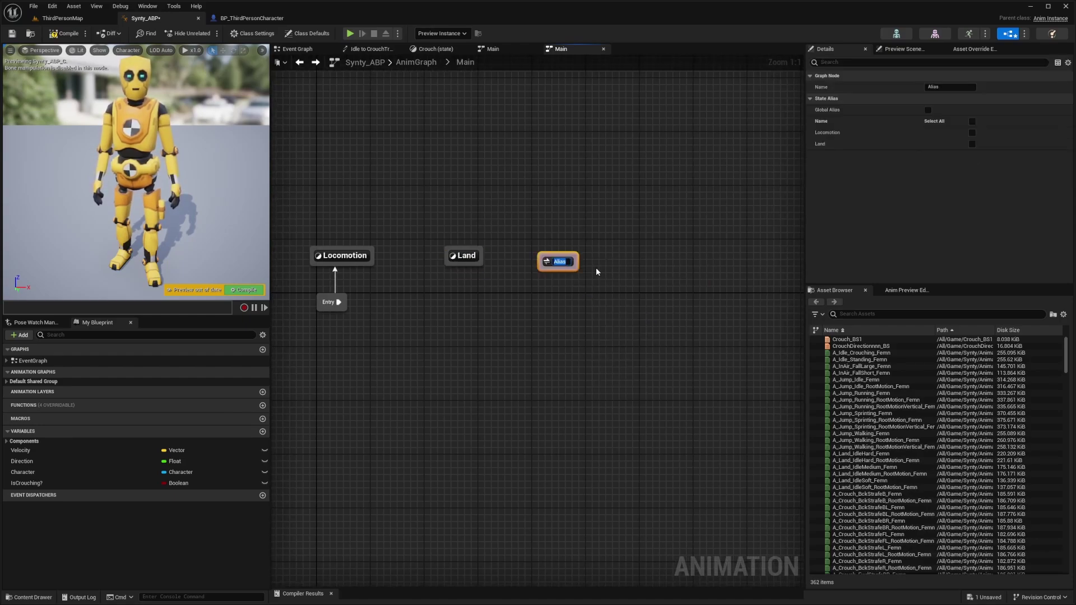
pyautogui.write('To Land')
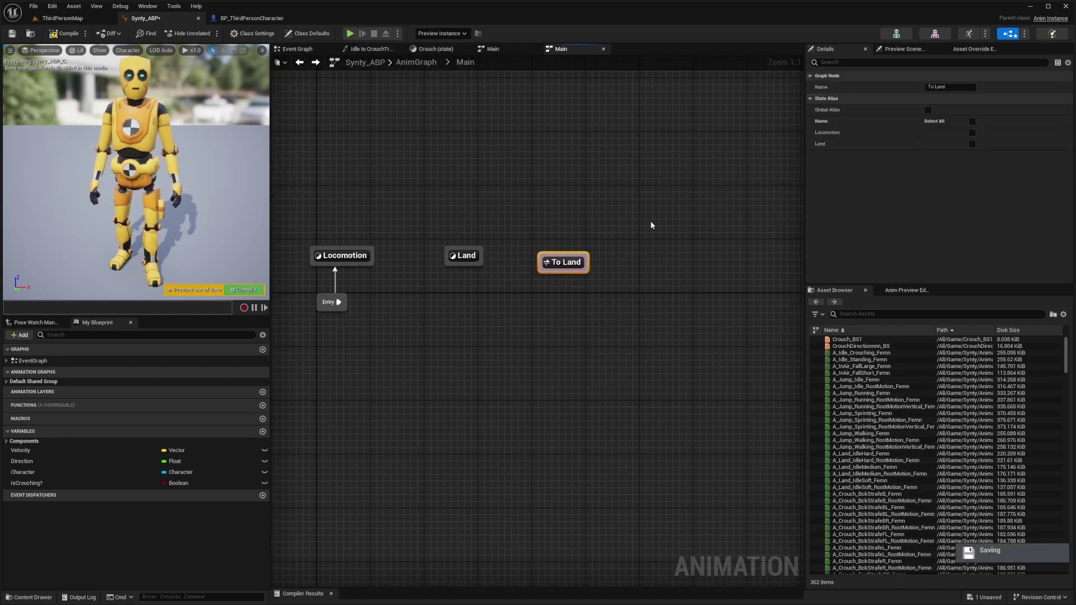
pyautogui.press('Return')
pyautogui.click(608, 245)
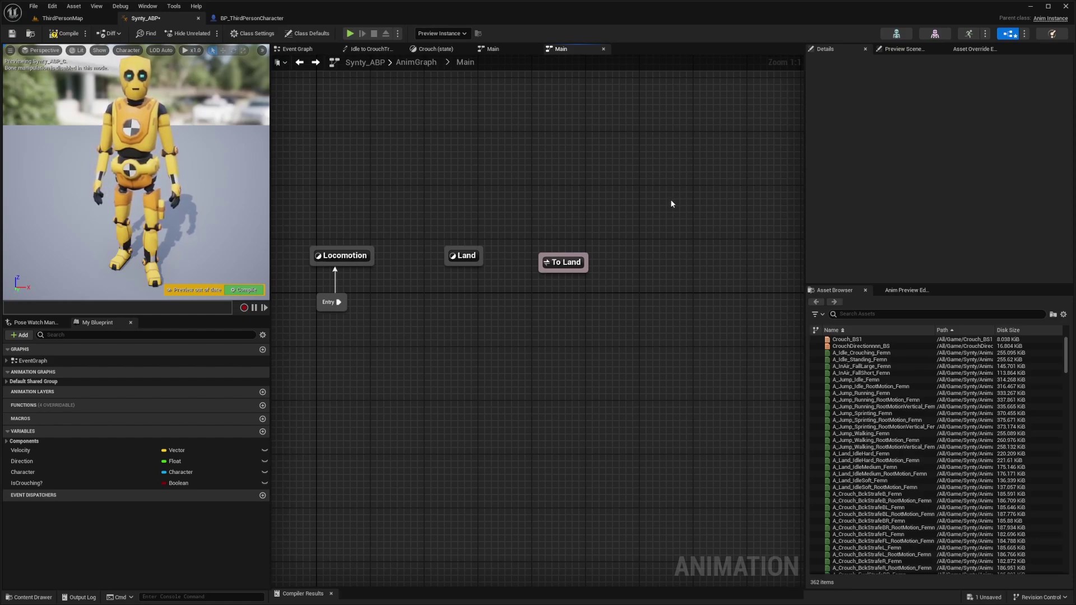
pyautogui.press('Return')
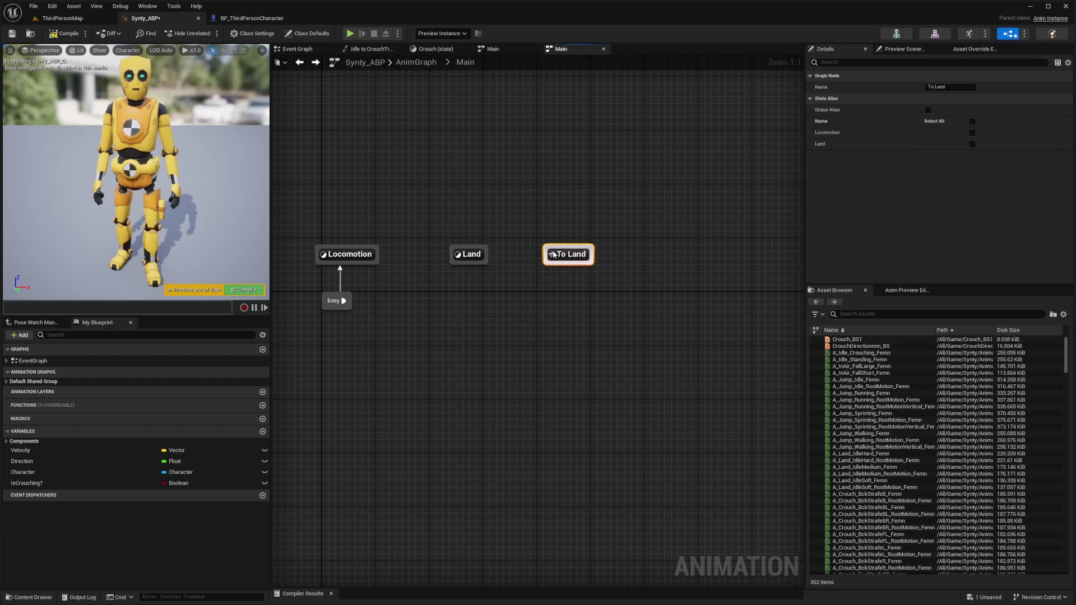
pyautogui.click(570, 193)
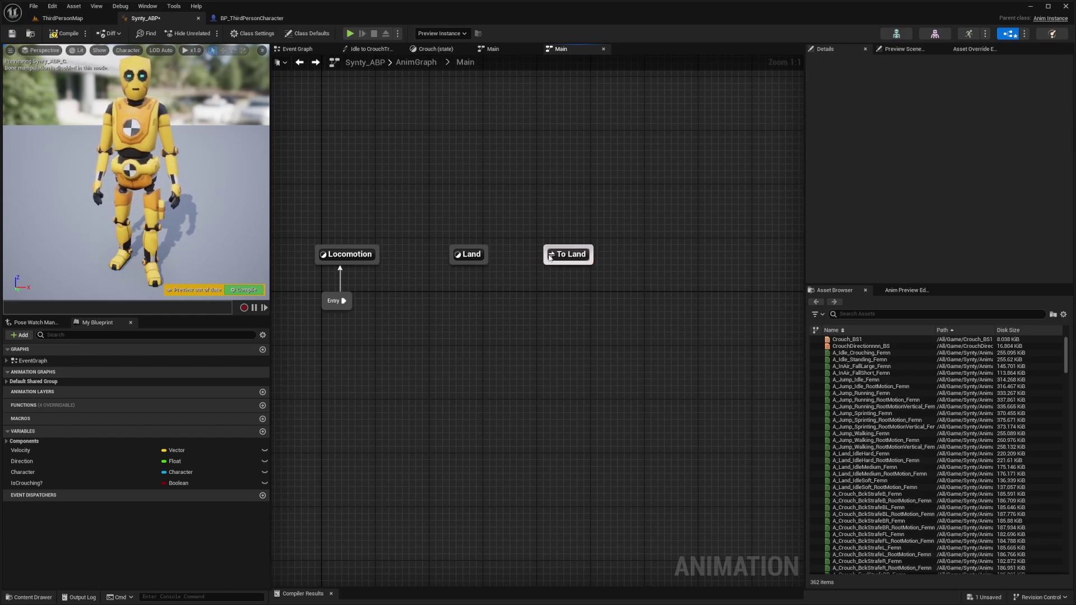
# - Add a transition from the To Land alias to Land and two transitions from Land to Locomotion
pyautogui.moveTo(563, 246); pyautogui.dragTo(378, 257)
pyautogui.moveTo(451, 248); pyautogui.dragTo(375, 254)
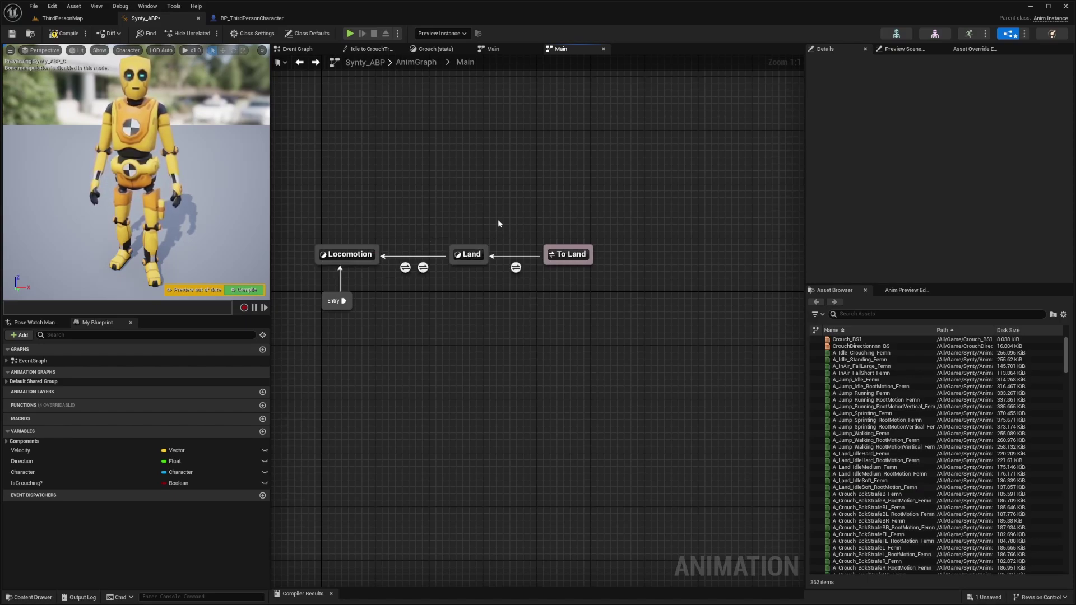
pyautogui.press('Home')
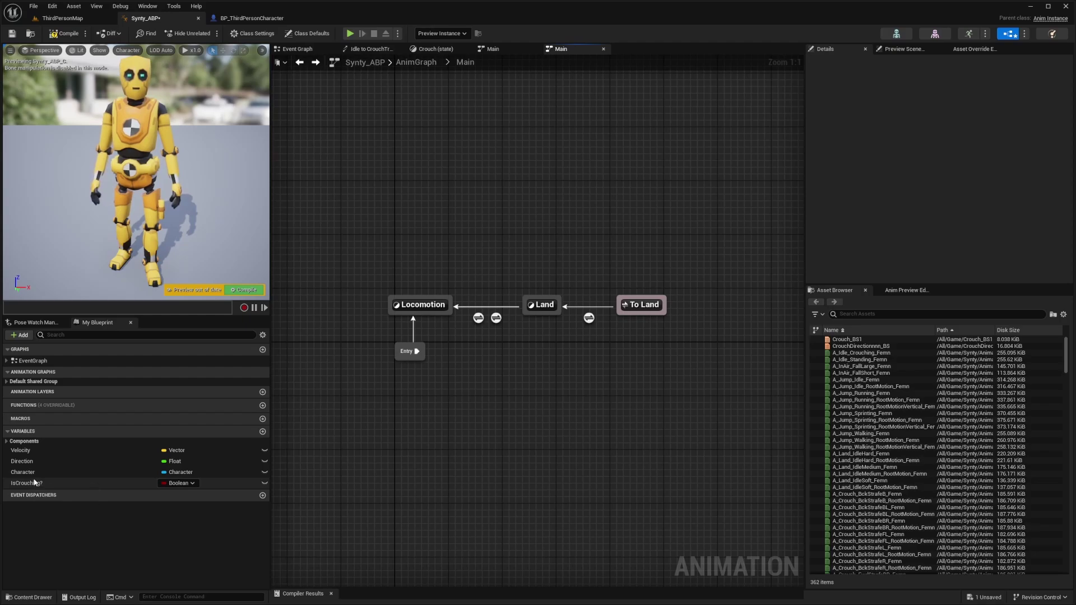
# - Create a new Boolean variable named IsFalling? in the animation blueprint
pyautogui.click(262, 431)
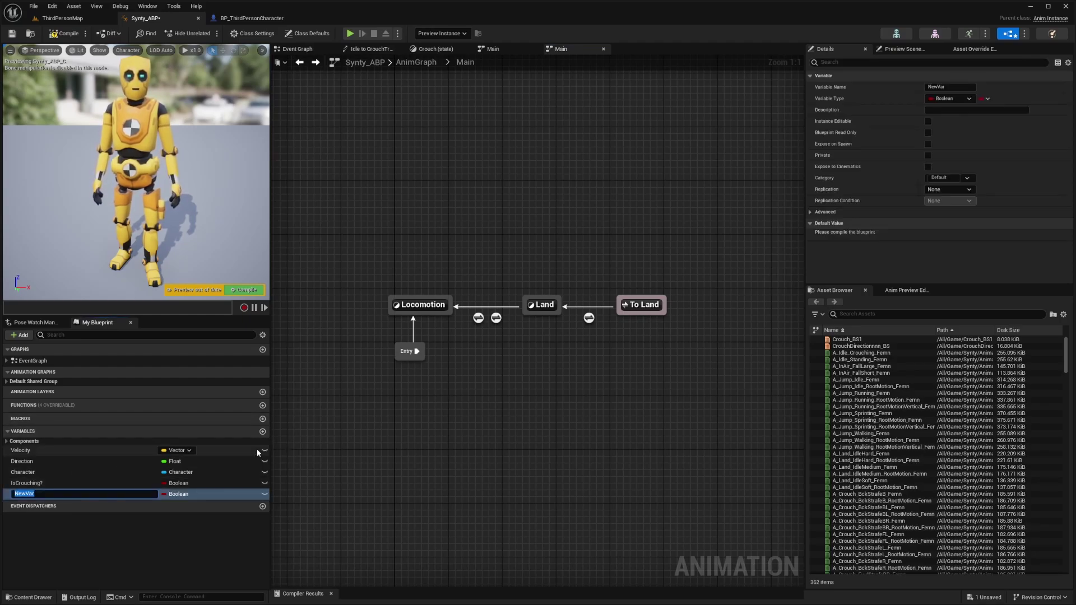
pyautogui.write('IsFalling?')
pyautogui.press('Return')
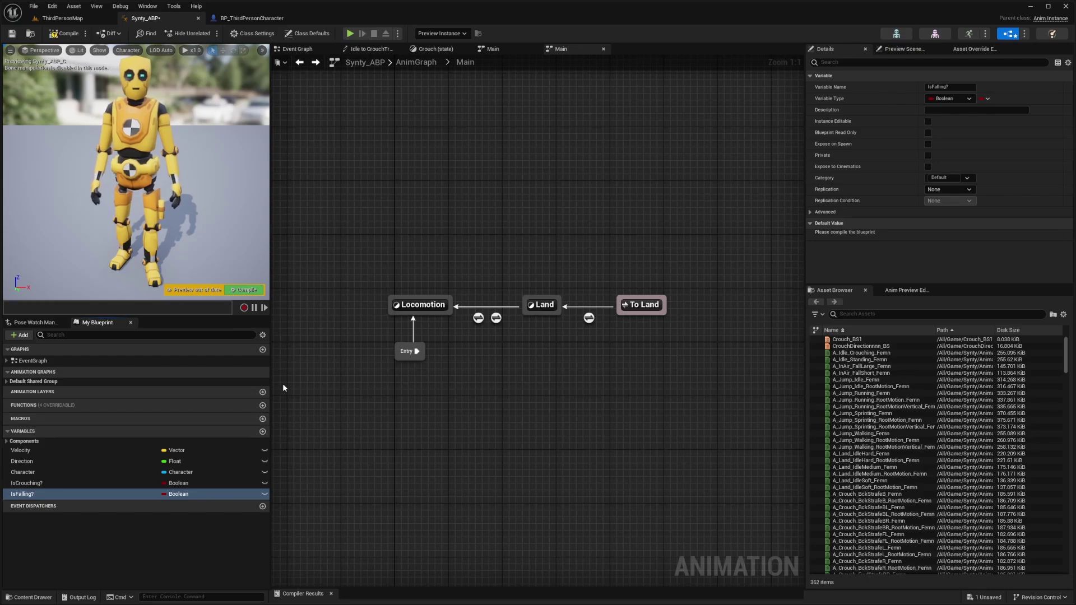
# - In the To Land to Land rule, feed IsFalling? through a NOT Boolean into Can Enter Transition, align the nodes and save
pyautogui.moveTo(538, 226); pyautogui.dragTo(522, 221, button='right')
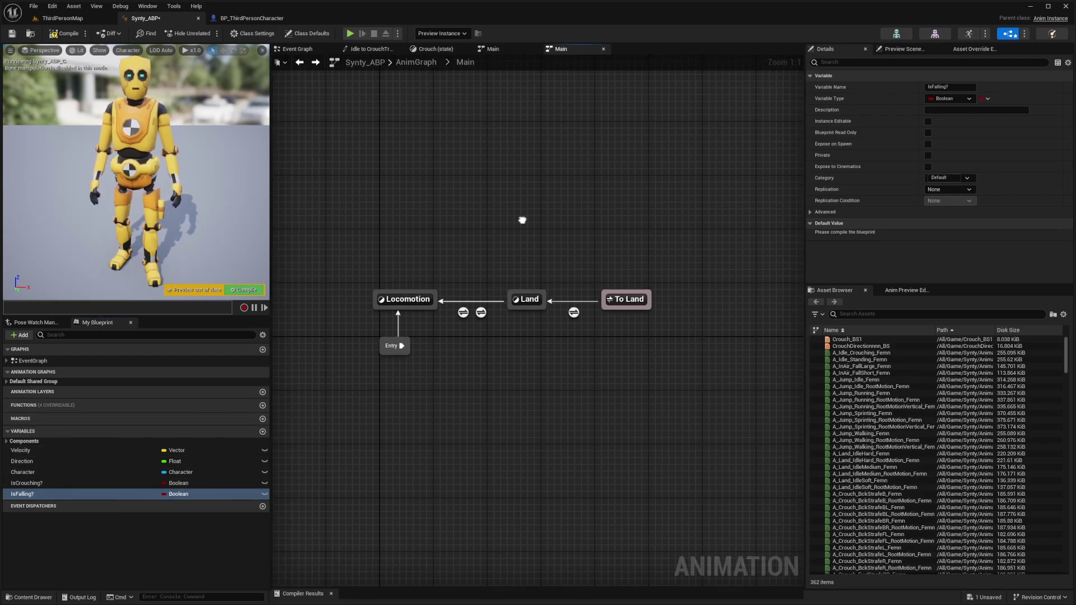
pyautogui.click(627, 299)
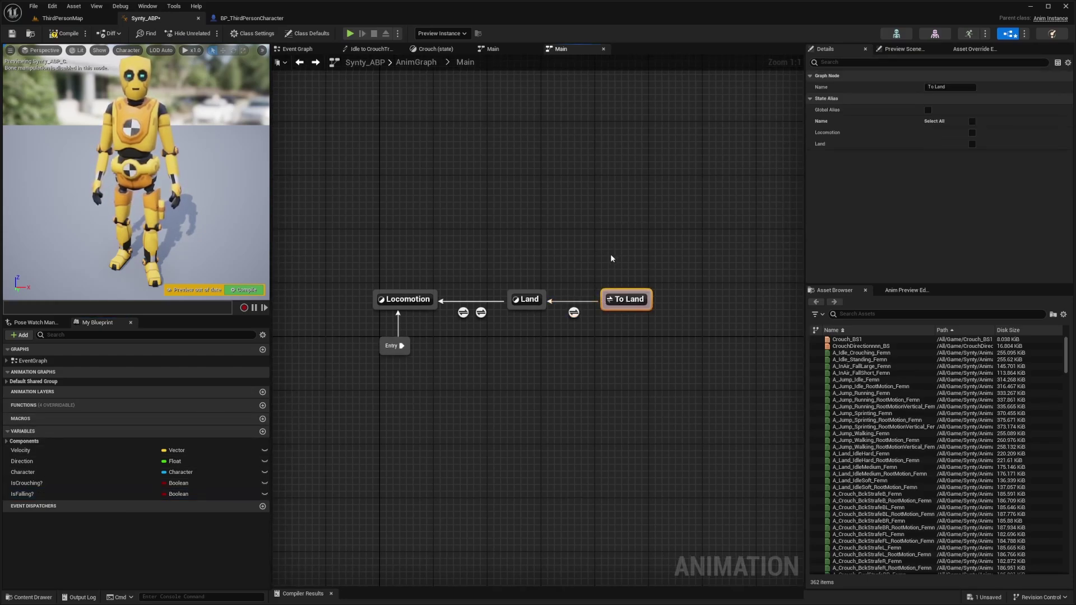
pyautogui.moveTo(600, 271); pyautogui.dragTo(562, 335)
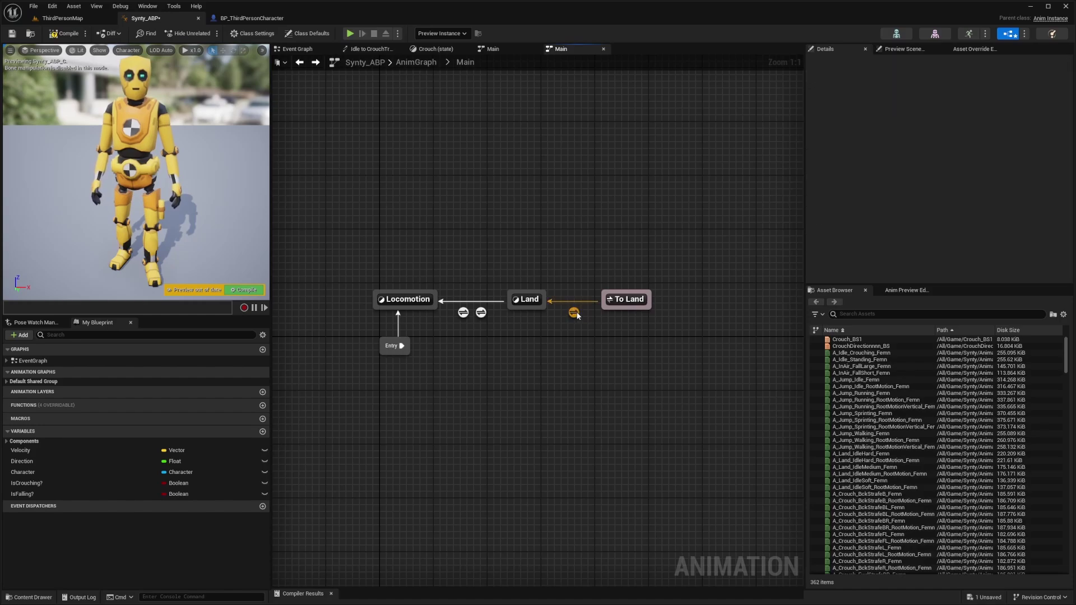
pyautogui.doubleClick(574, 313)
pyautogui.moveTo(45, 494); pyautogui.dragTo(513, 325)
pyautogui.click(374, 322)
pyautogui.write('not bo')
pyautogui.press('Return')
pyautogui.press('q')
pyautogui.moveTo(592, 260); pyautogui.dragTo(602, 261, button='right')
pyautogui.moveTo(448, 314); pyautogui.dragTo(455, 312)
pyautogui.click(461, 292)
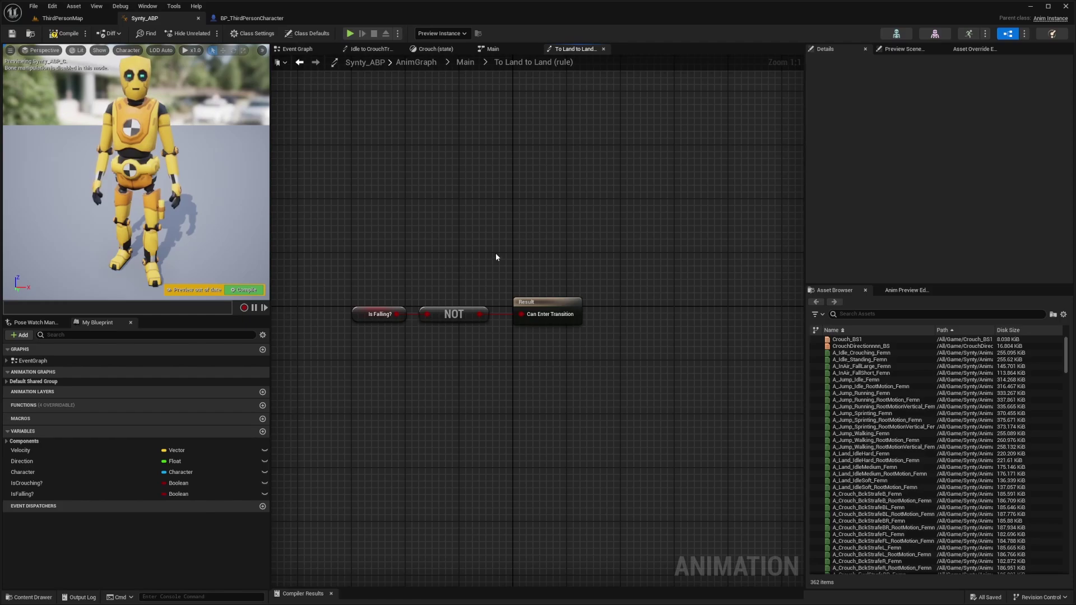
# - In the Land state, connect the A_Land_IdleSoft_Masc sequence to the output animation pose and compile the blueprint
pyautogui.click(465, 62)
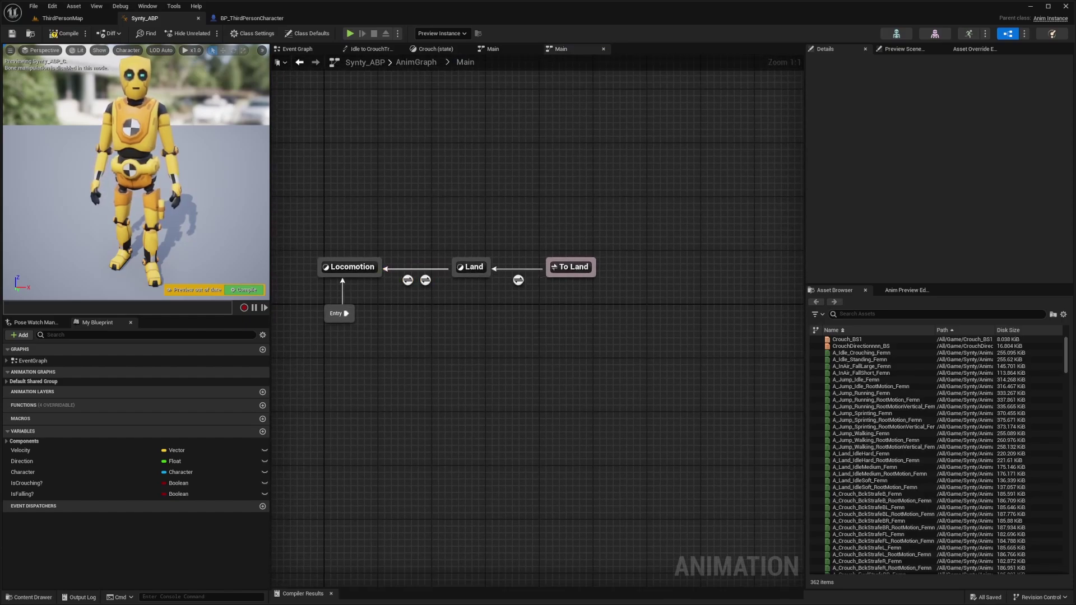
pyautogui.doubleClick(473, 267)
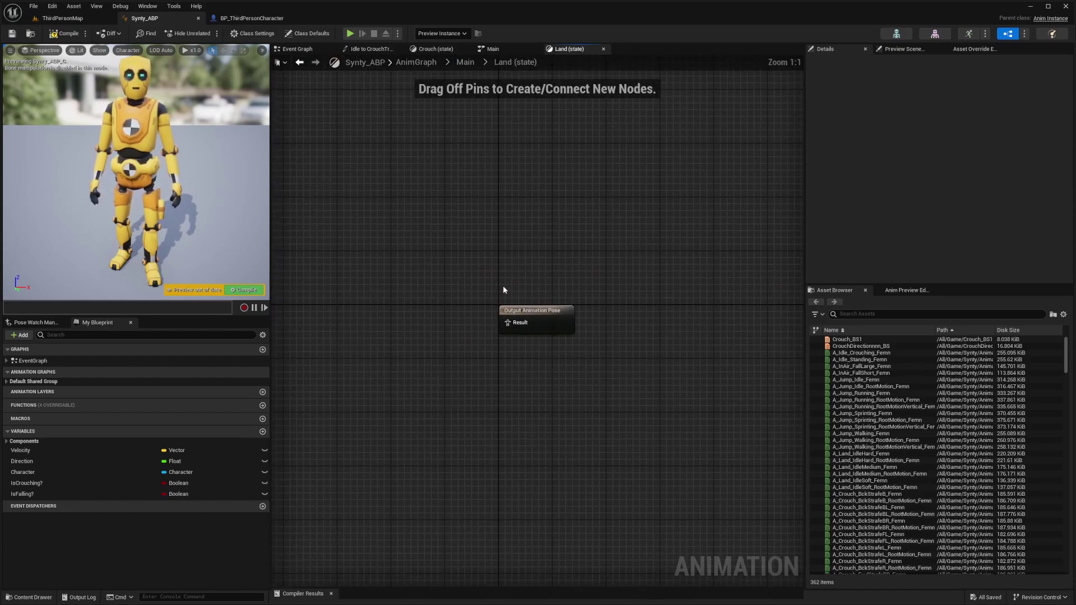
pyautogui.click(880, 313)
pyautogui.write('land')
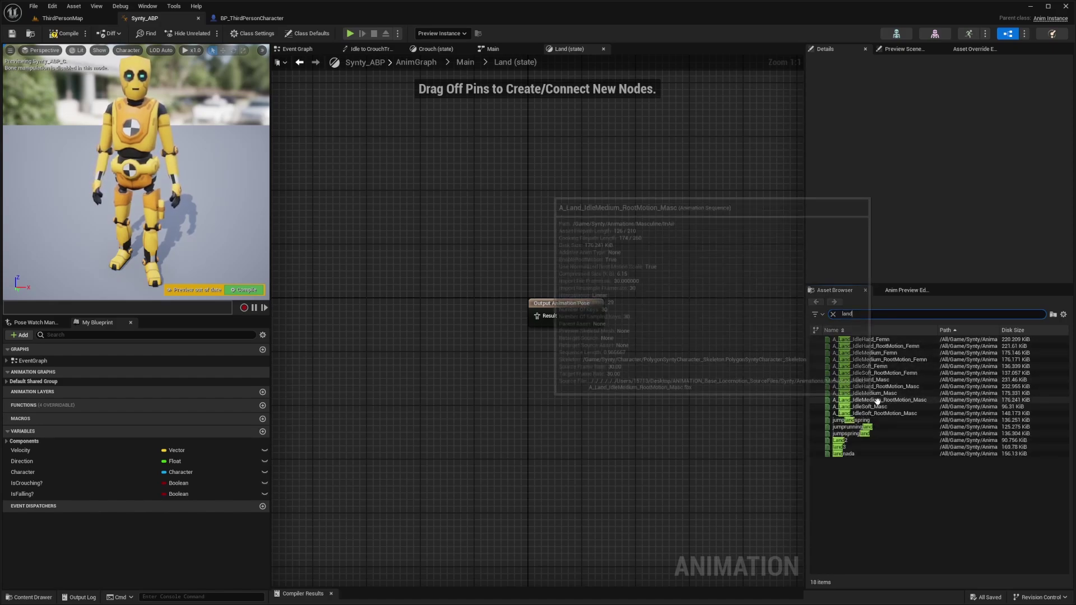
pyautogui.moveTo(883, 406); pyautogui.dragTo(434, 310)
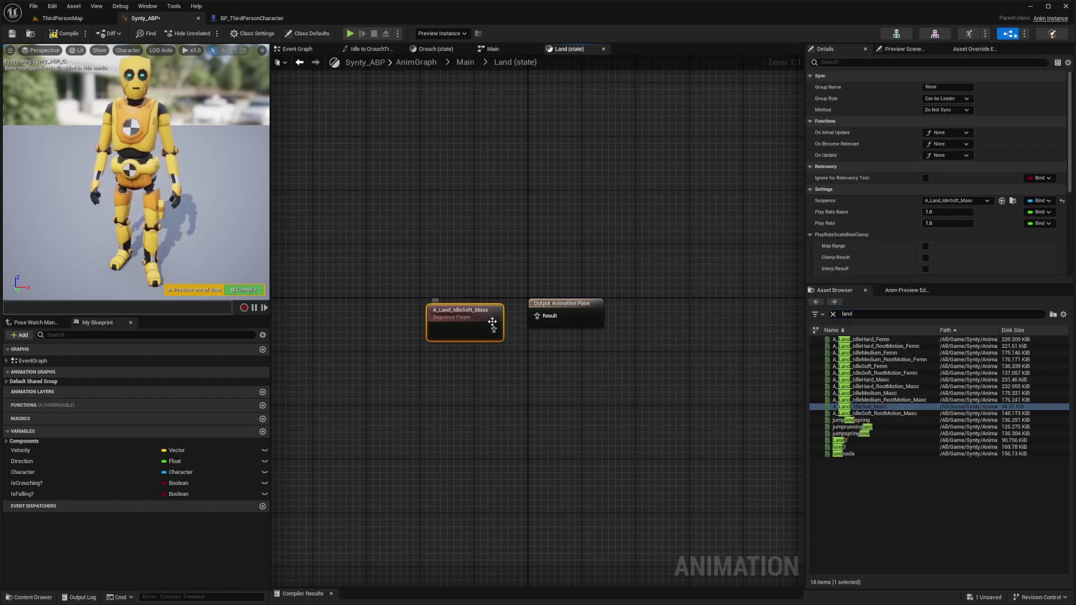
pyautogui.click(59, 33)
# - In the AnimGraph, connect the Main state machine to the Output Pose result and compile the blueprint
pyautogui.click(465, 63)
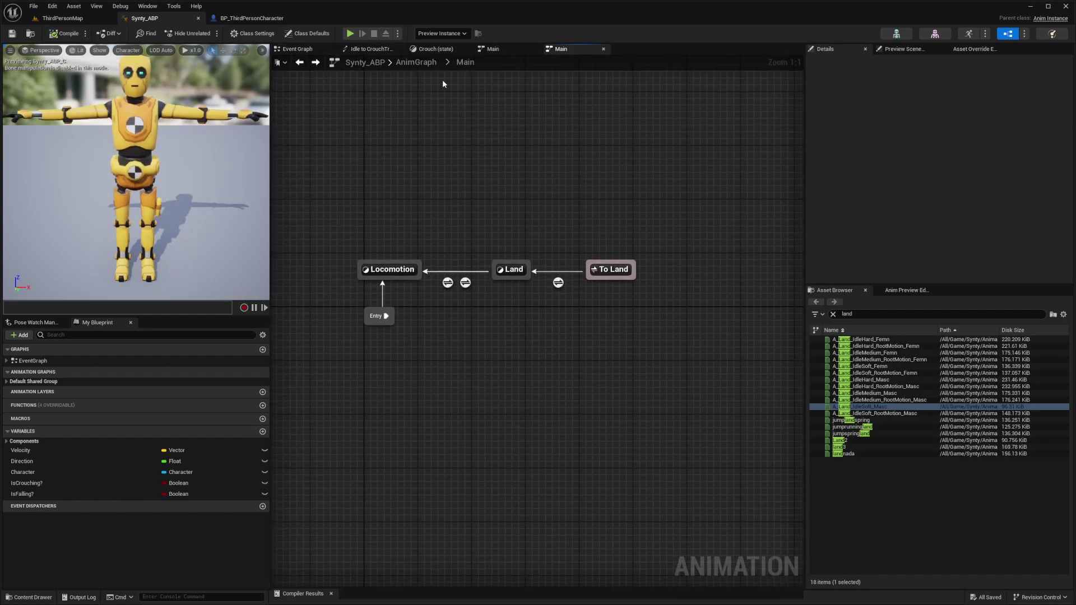
pyautogui.click(500, 50)
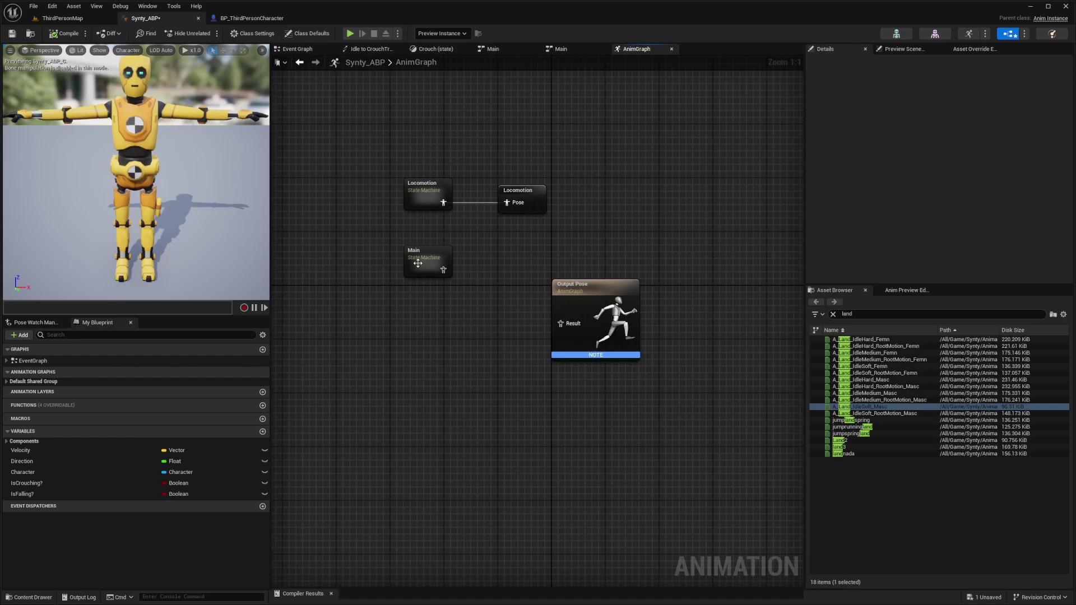
pyautogui.moveTo(418, 263); pyautogui.dragTo(561, 323)
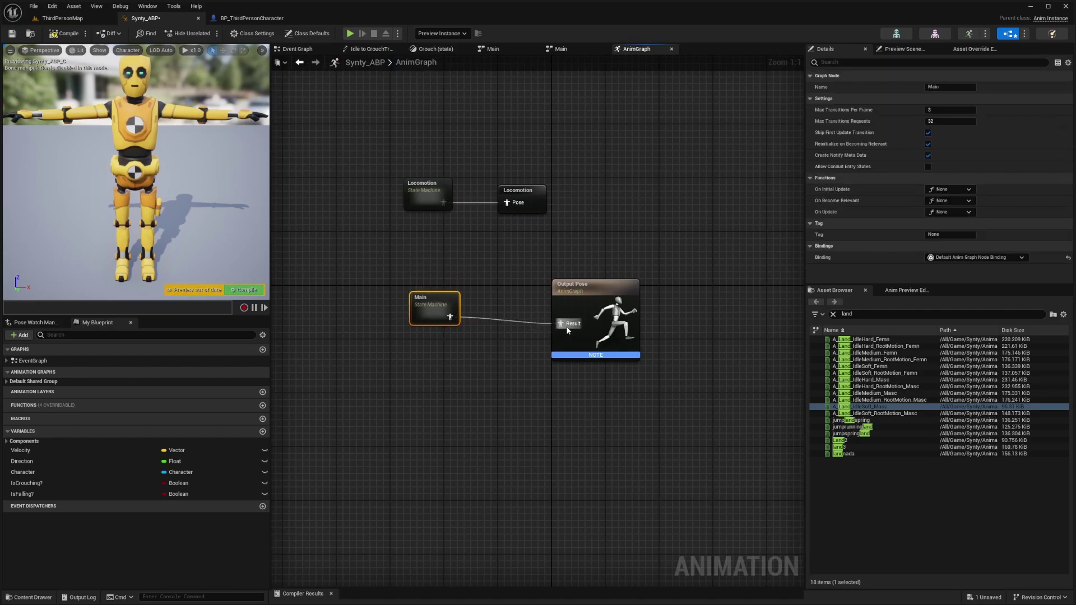
pyautogui.click(54, 39)
# - Enable the automatic rule based on the sequence player for the second Land to Locomotion transition in Main and save
pyautogui.doubleClick(433, 302)
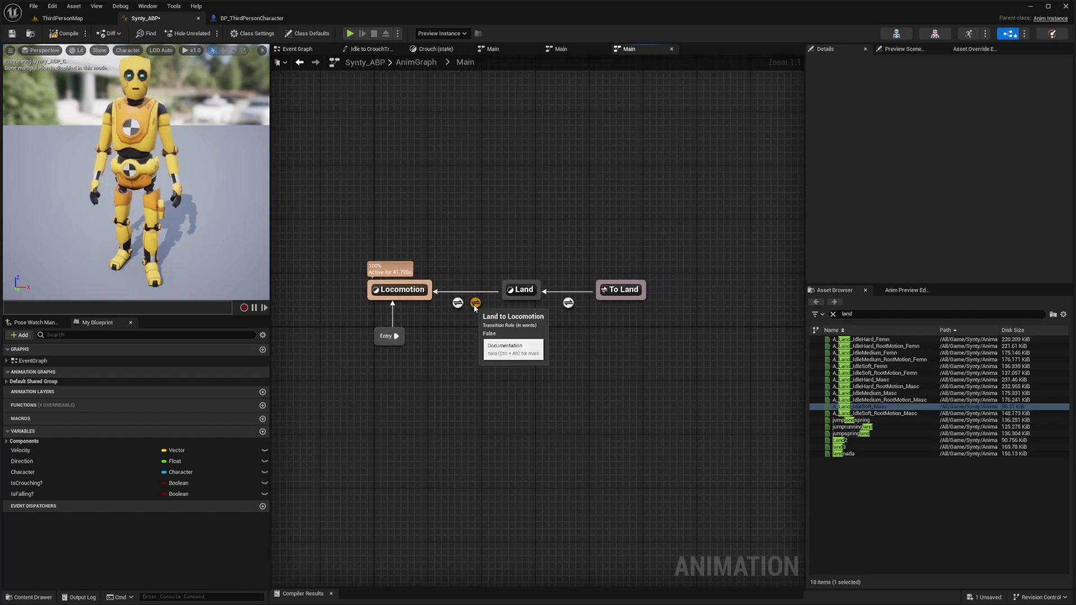
pyautogui.click(474, 306)
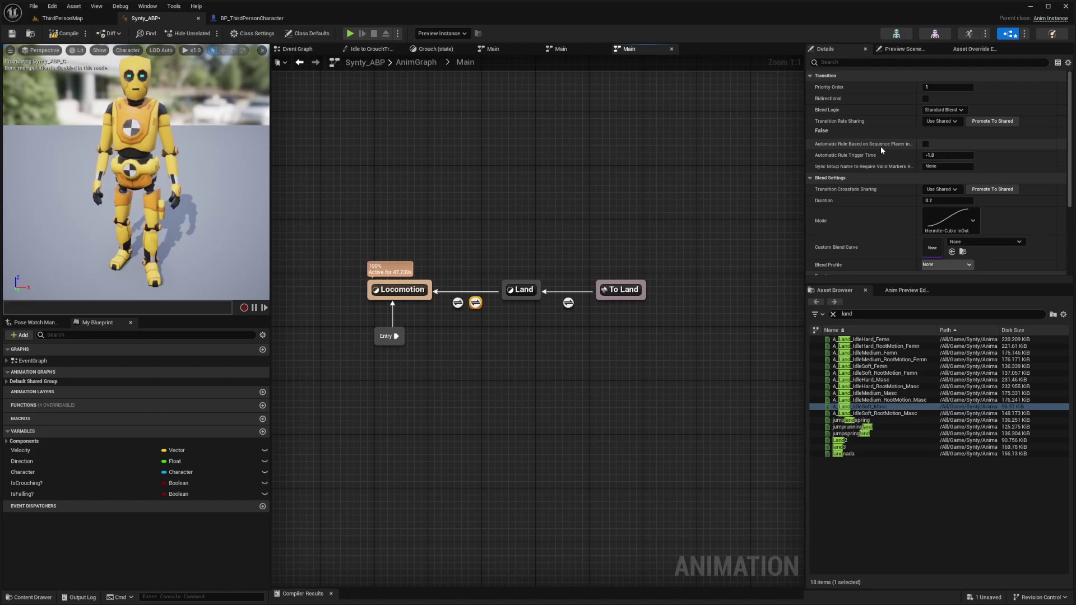
pyautogui.moveTo(883, 149)
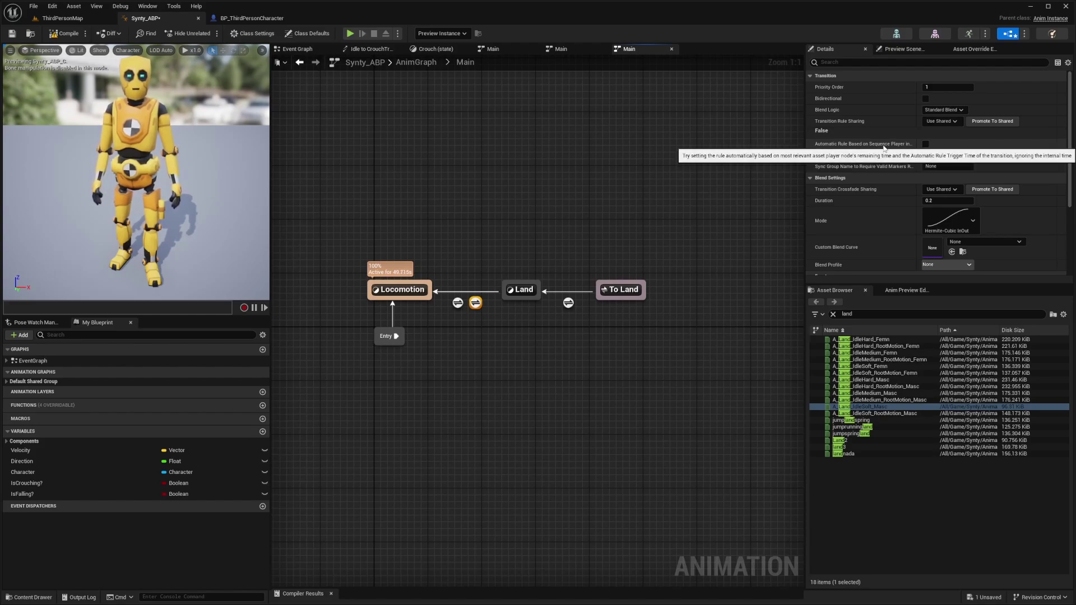
pyautogui.click(925, 144)
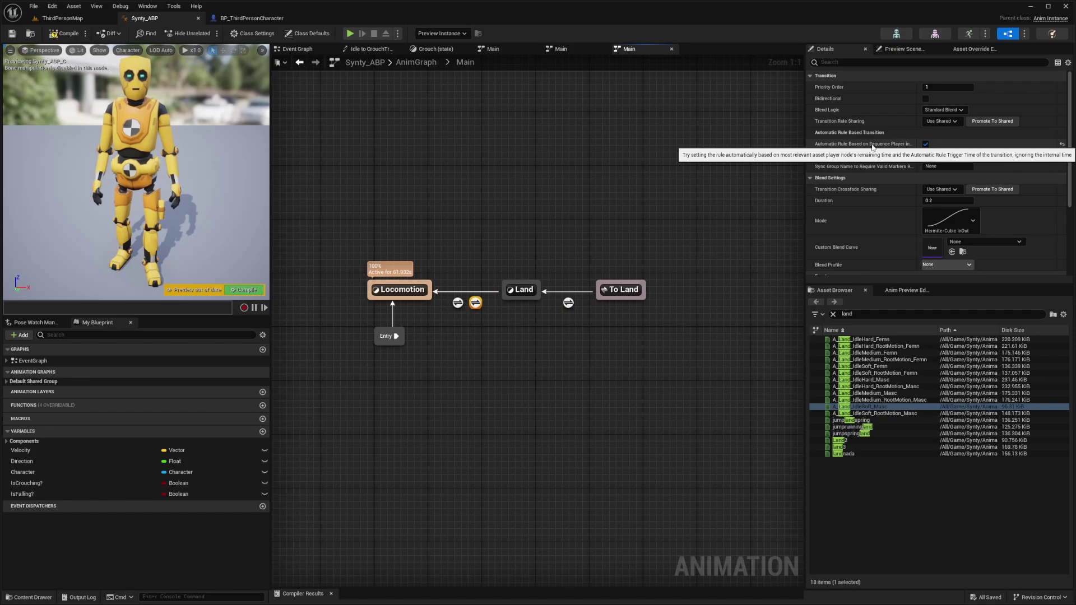
pyautogui.moveTo(663, 238); pyautogui.dragTo(377, 293)
pyautogui.click(661, 219)
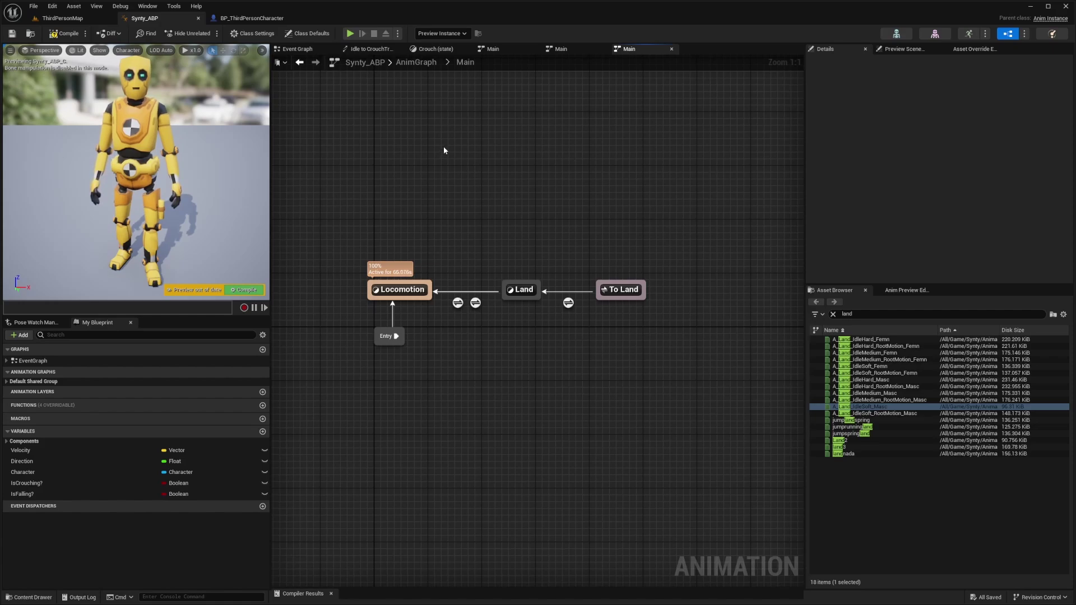
pyautogui.click(409, 290)
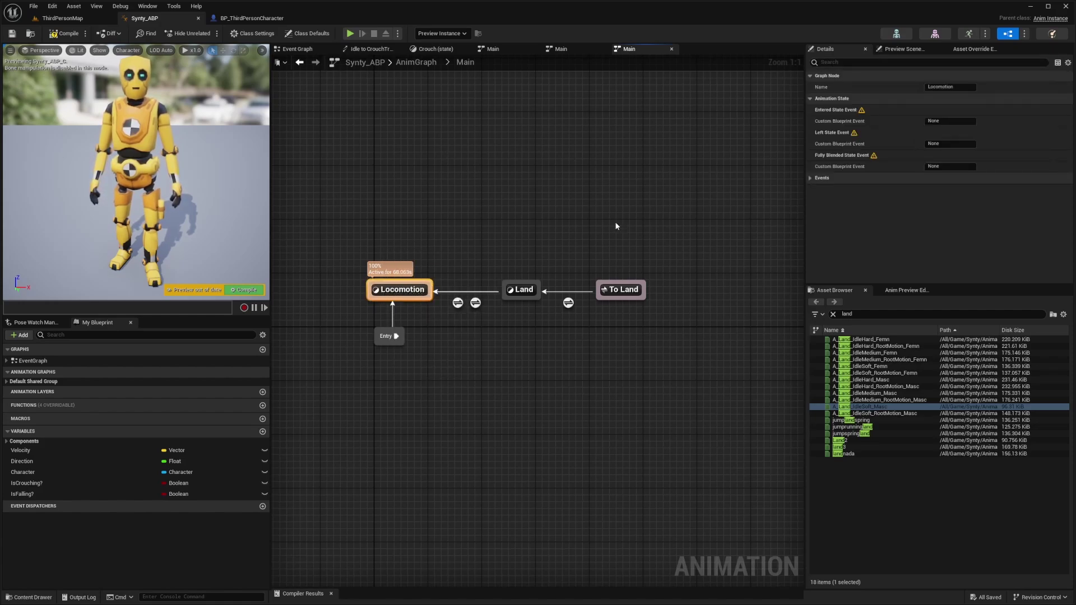
pyautogui.click(476, 302)
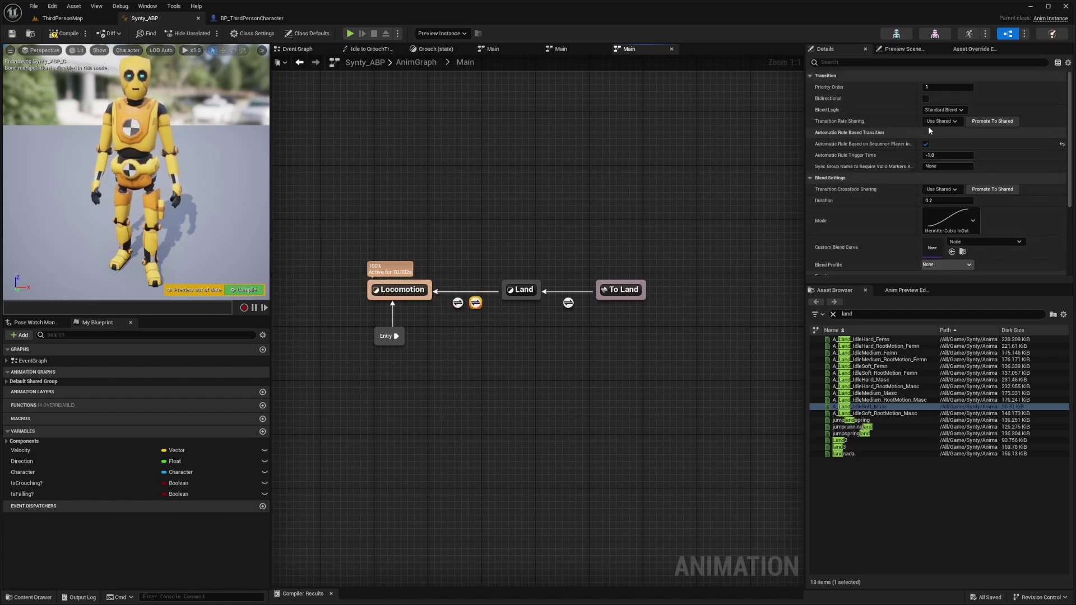
# - Review the settings of the second Land to Locomotion transition in the Main state machine
pyautogui.moveTo(682, 234); pyautogui.dragTo(604, 296)
pyautogui.moveTo(581, 187); pyautogui.dragTo(512, 292)
pyautogui.click(383, 289)
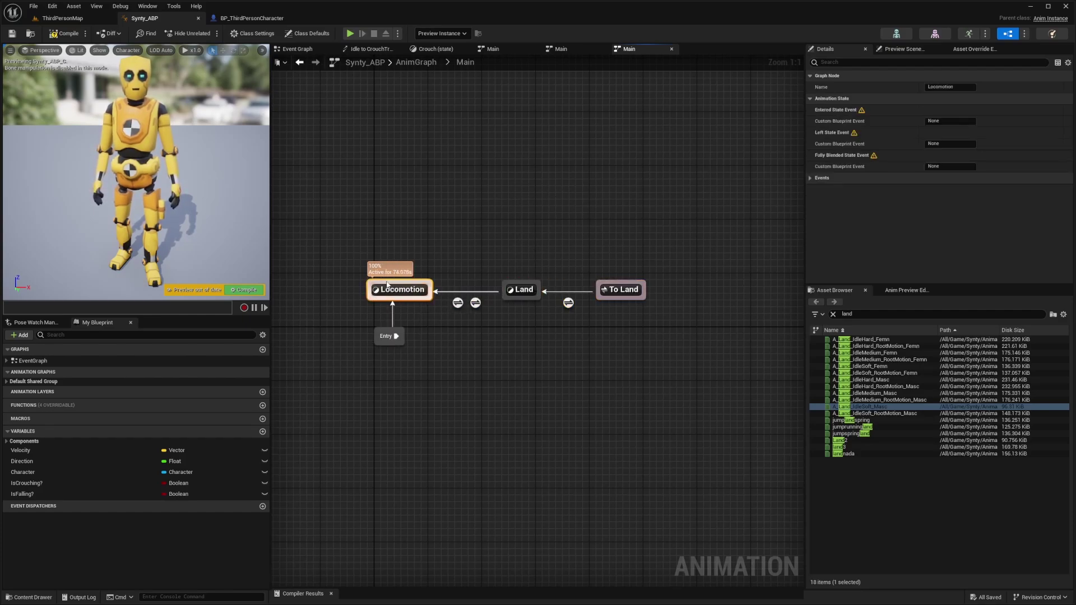
pyautogui.click(478, 303)
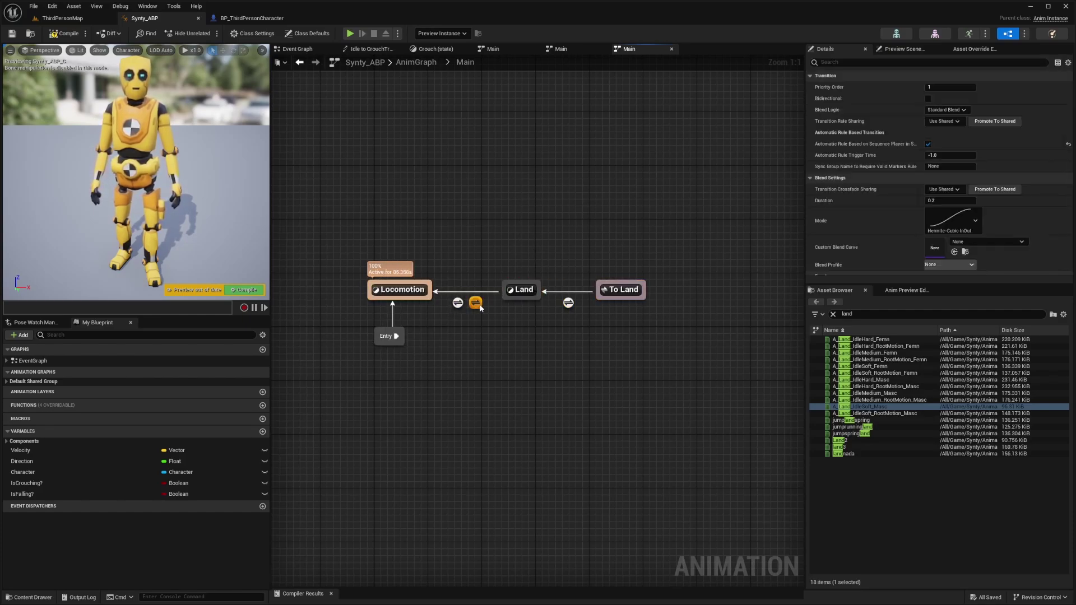
pyautogui.scroll(-2, 953, 168)
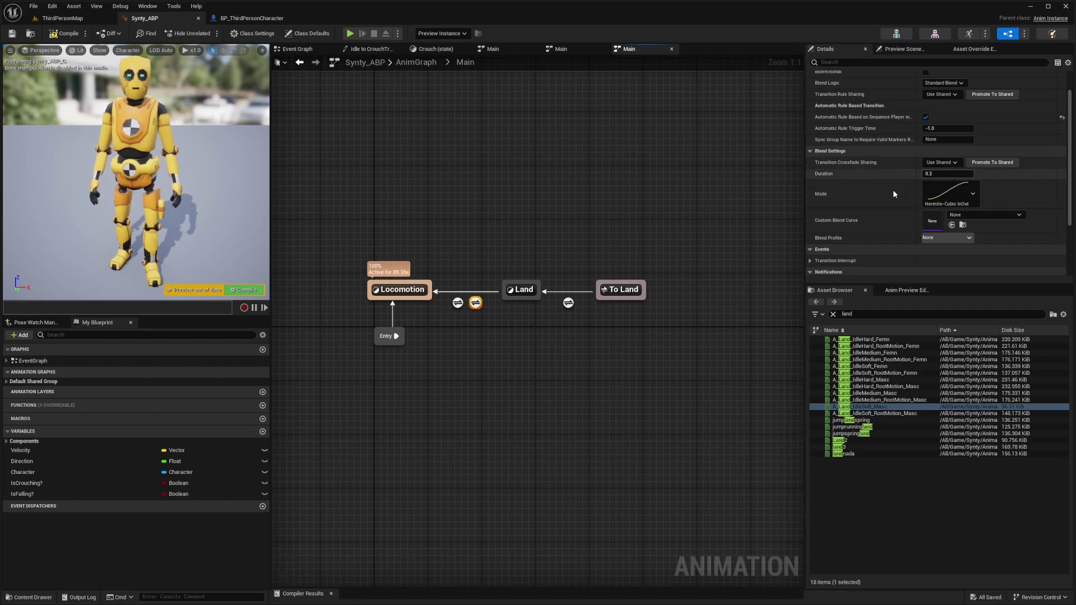
pyautogui.moveTo(498, 193); pyautogui.dragTo(487, 212, button='right')
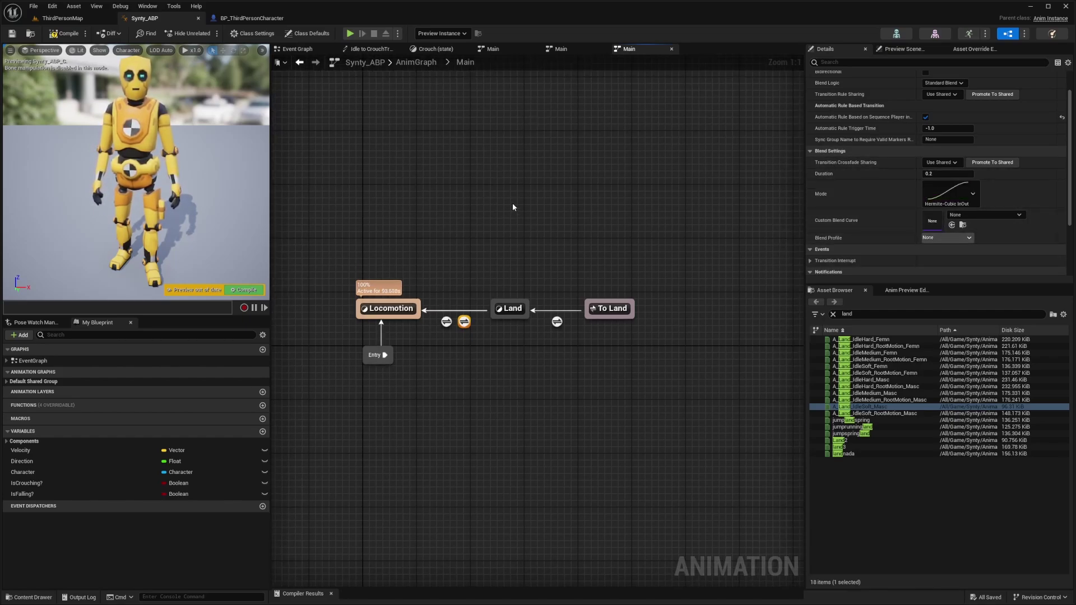
pyautogui.click(511, 137)
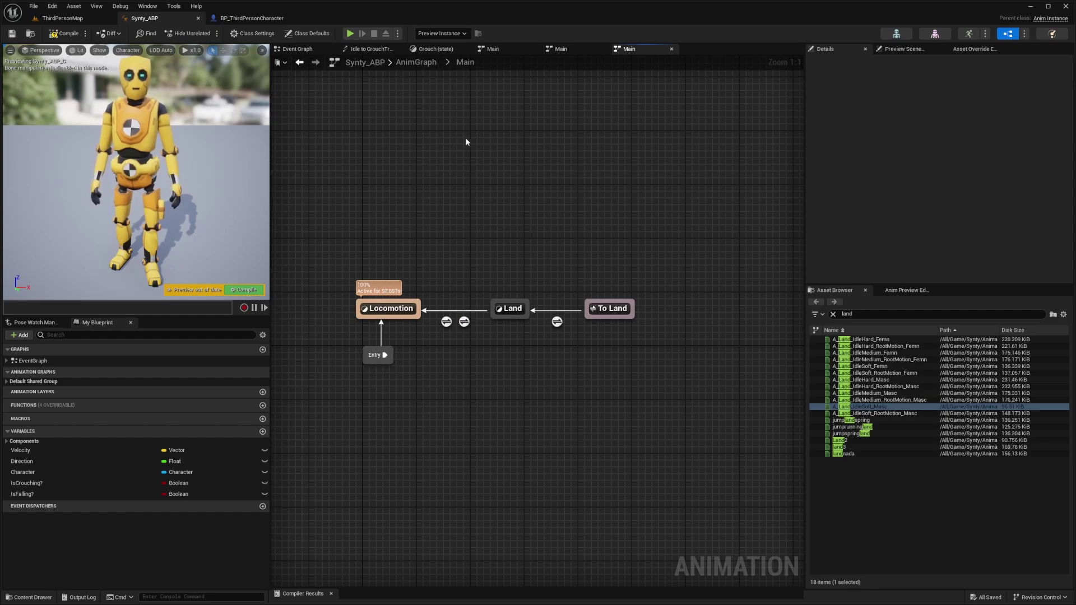
# - Switch to BP_ThirdPersonCharacter and examine the Jump and Stop Jumping nodes in the Jump Input section
pyautogui.click(257, 21)
pyautogui.moveTo(459, 130); pyautogui.dragTo(437, 126, button='right')
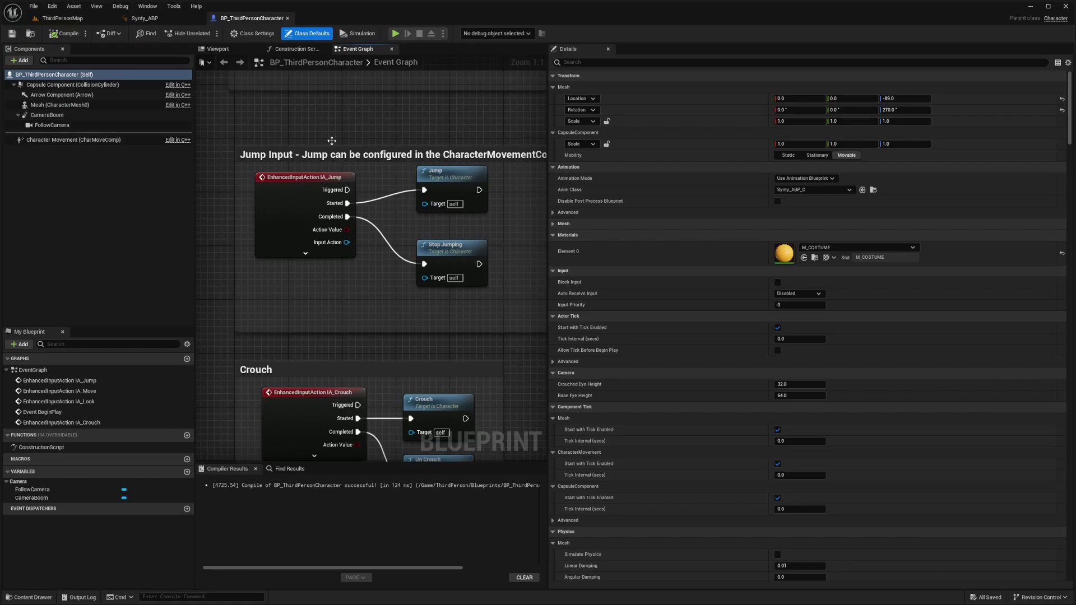
pyautogui.moveTo(331, 141); pyautogui.dragTo(283, 164, button='right')
pyautogui.moveTo(491, 183); pyautogui.dragTo(264, 290)
pyautogui.click(463, 175)
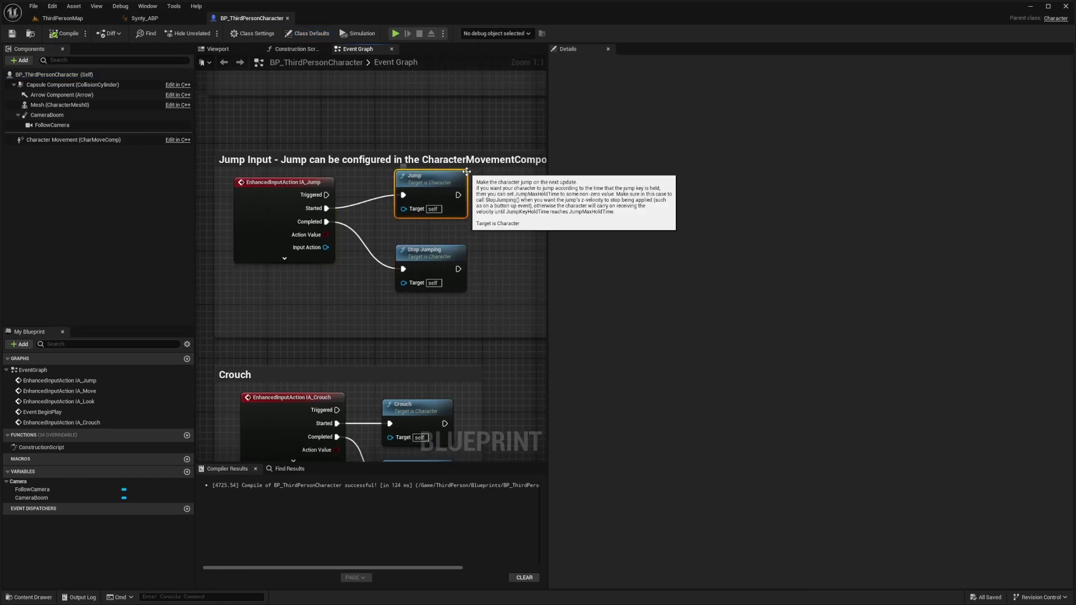
pyautogui.click(431, 251)
# - Filter the Character Movement component's properties by "jump" and check the Can Jump option
pyautogui.click(53, 141)
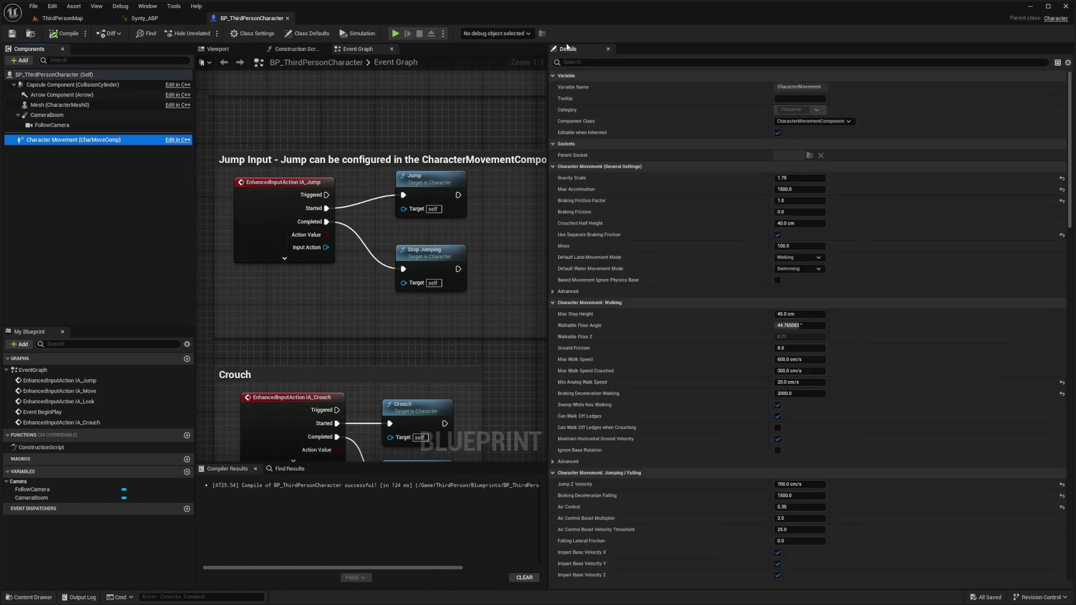
pyautogui.click(643, 62)
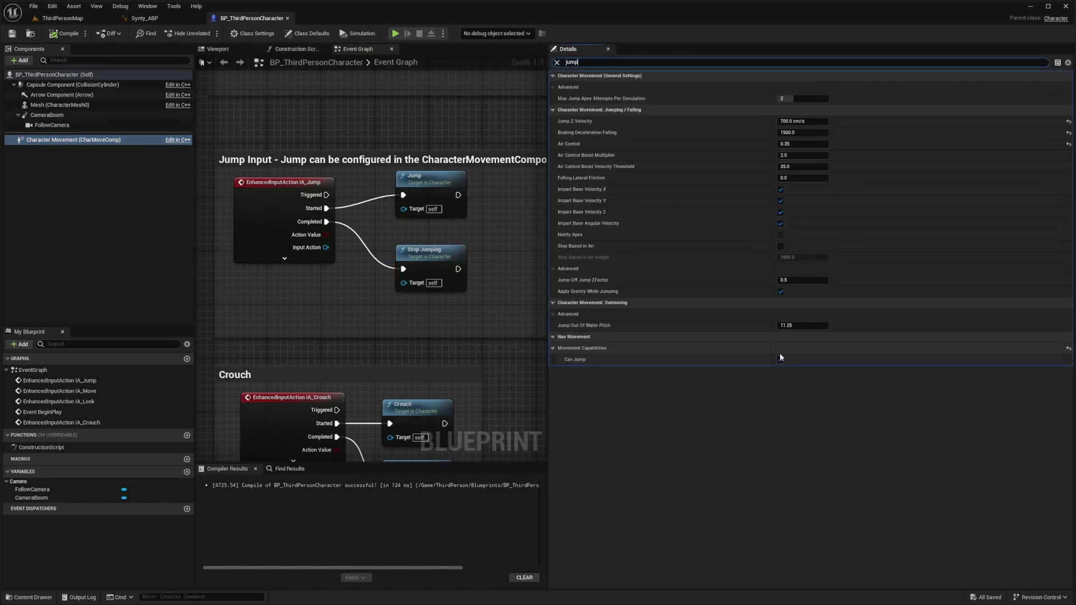
pyautogui.hotkey('ctrl', 'a')
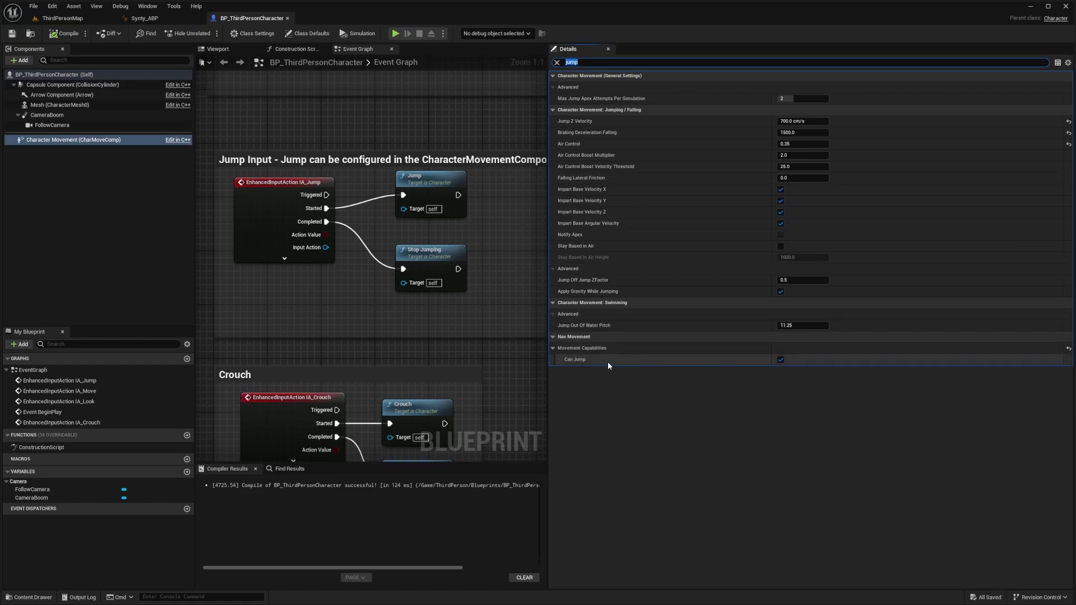
# - Return to Synty_ABP's Event Graph and add a Then 2 output to the Sequence node
pyautogui.click(150, 19)
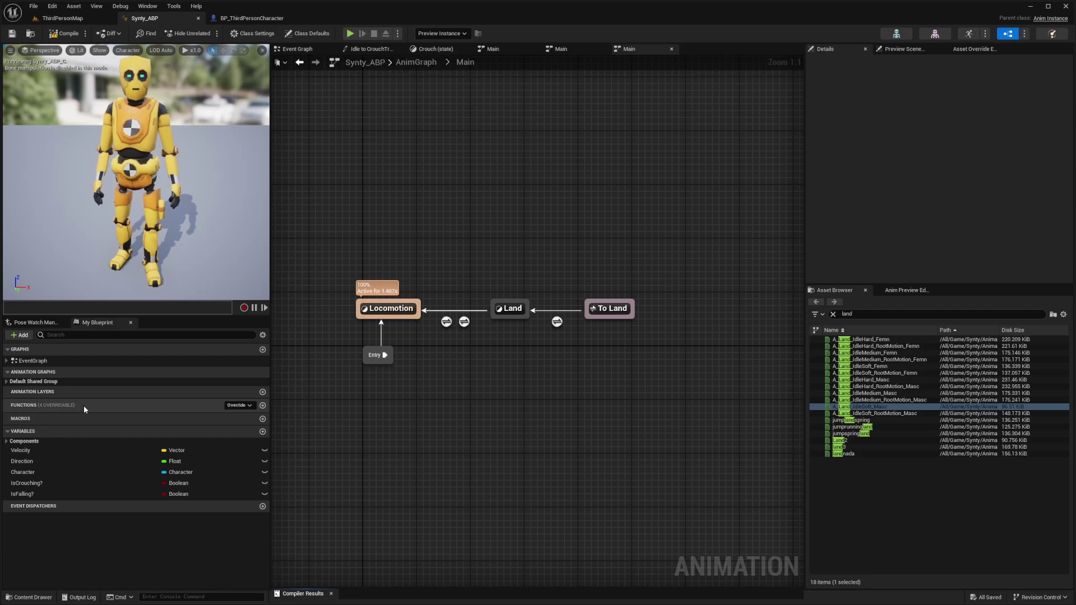
pyautogui.doubleClick(34, 360)
pyautogui.click(476, 225)
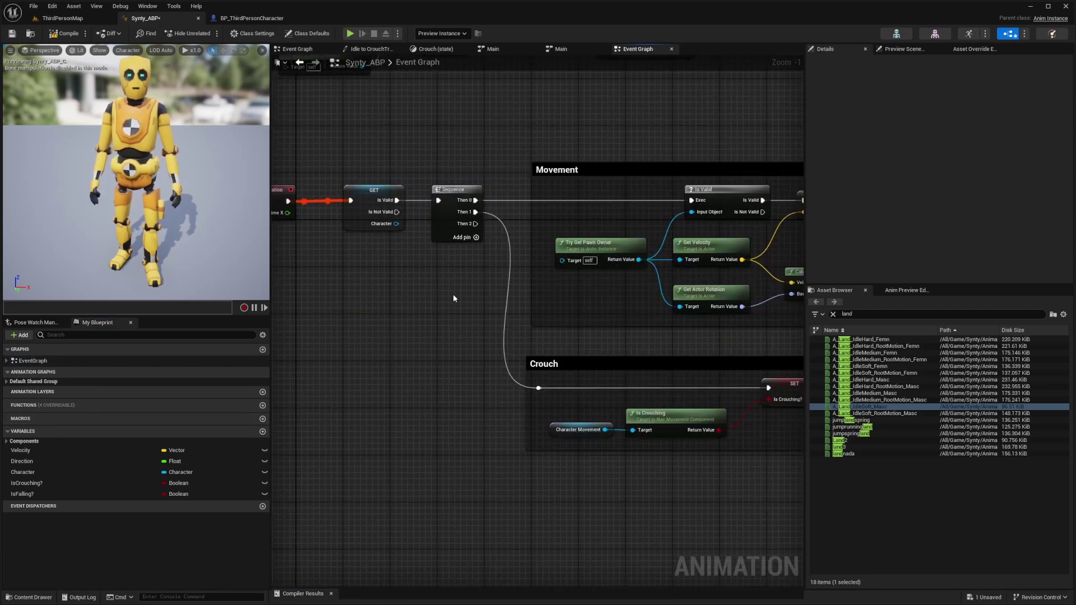
pyautogui.scroll(1, 453, 294)
pyautogui.moveTo(600, 373); pyautogui.dragTo(495, 345, button='right')
pyautogui.click(484, 123)
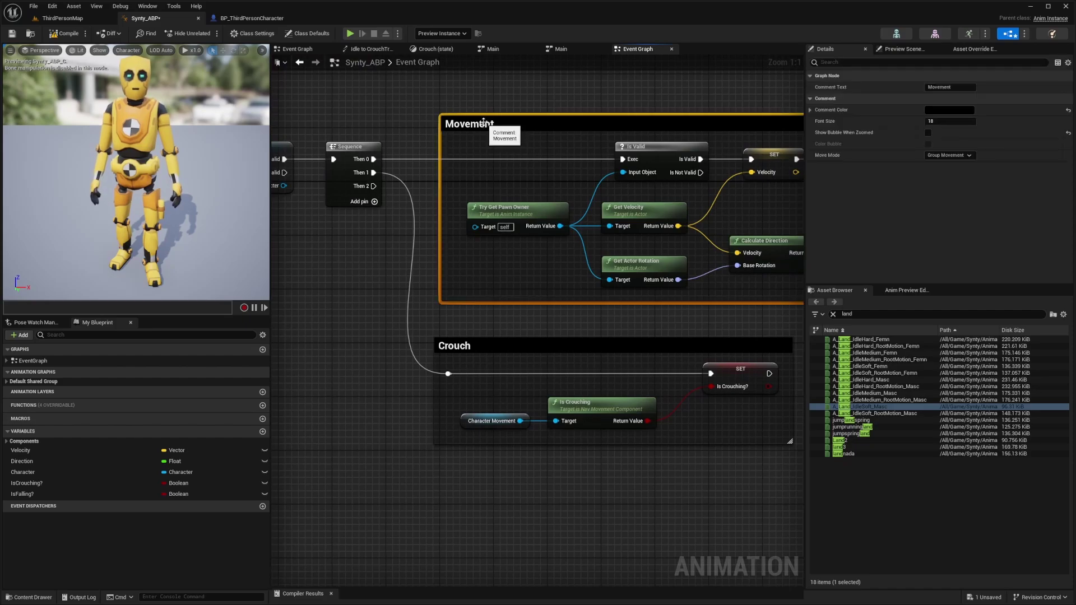
pyautogui.moveTo(528, 172); pyautogui.dragTo(501, 176, button='right')
pyautogui.moveTo(440, 354); pyautogui.dragTo(446, 347)
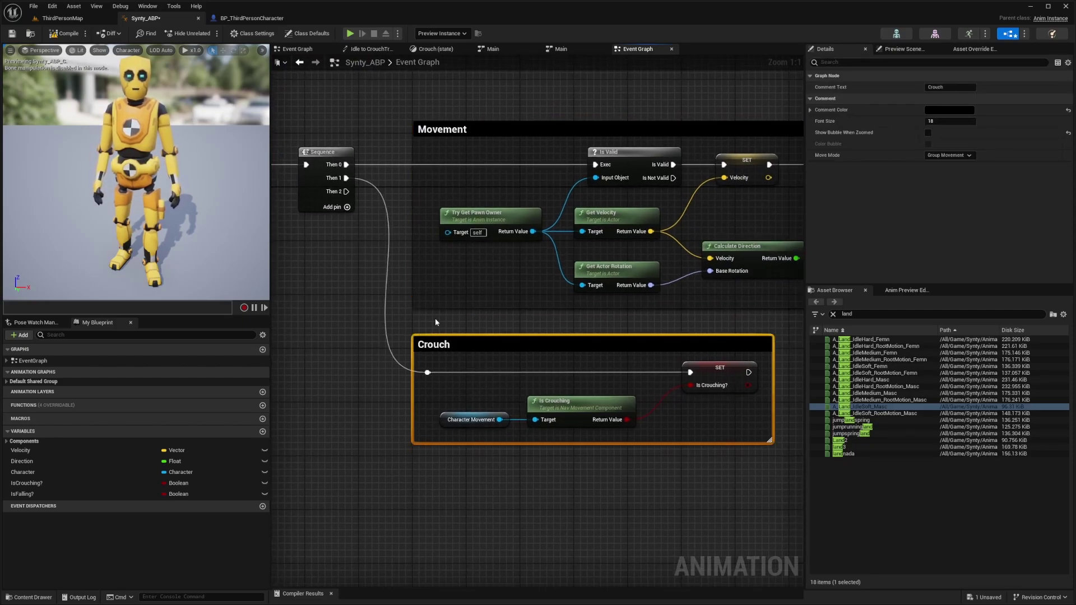
pyautogui.click(333, 277)
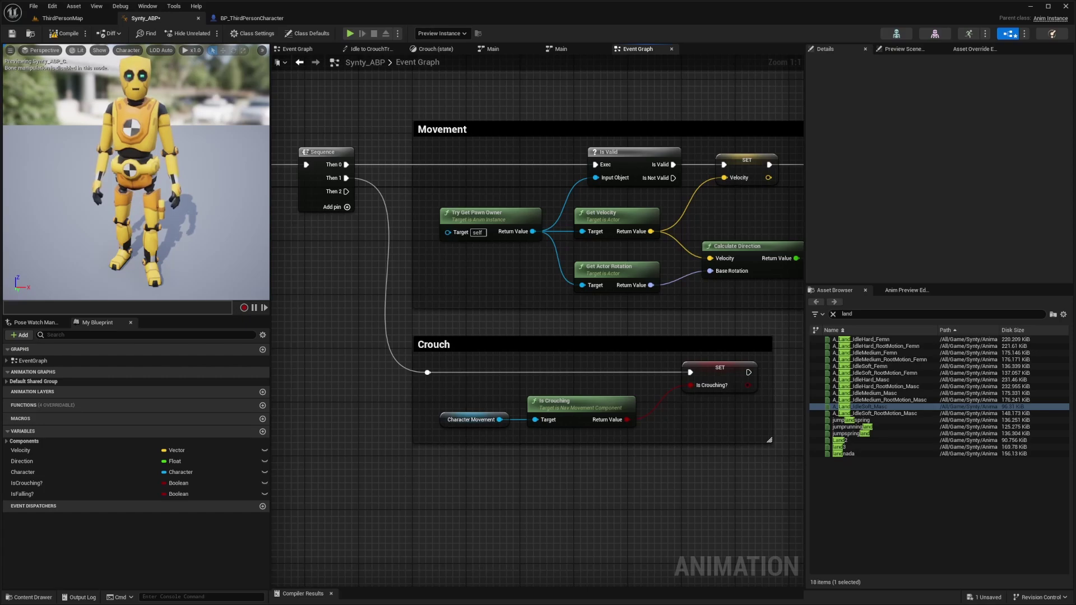
# - Duplicate the Character Movement getter below the Crouch section, connect it to an Is Falling node and add a SET IsFalling? node
pyautogui.moveTo(479, 401); pyautogui.dragTo(452, 336, button='right')
pyautogui.click(450, 352)
pyautogui.hotkey('ctrl', 'c')
pyautogui.hotkey('ctrl', 'v')
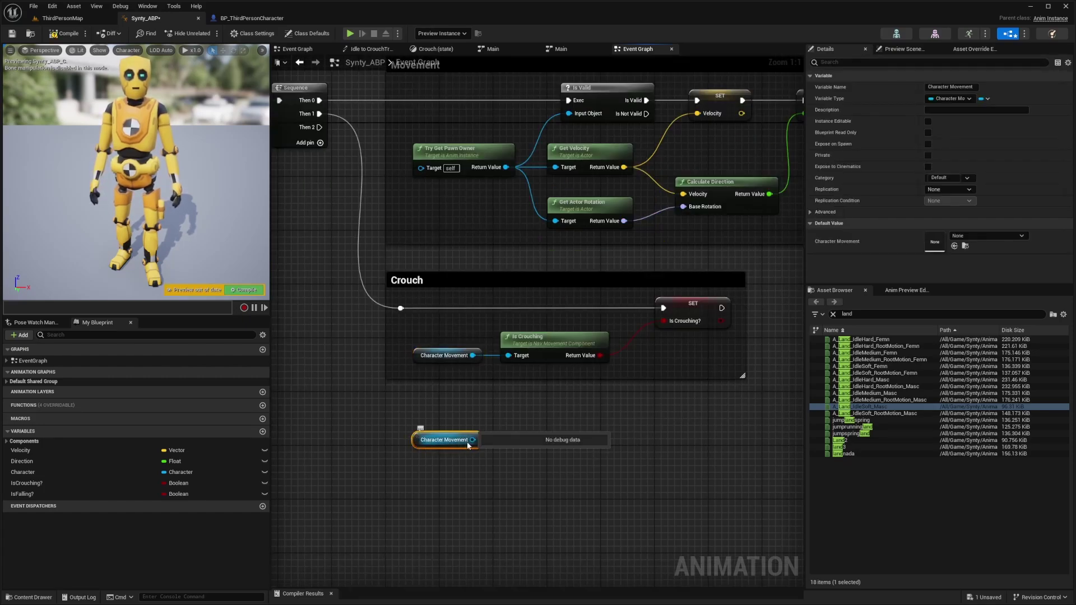
pyautogui.moveTo(472, 440); pyautogui.dragTo(508, 441)
pyautogui.write('is fall')
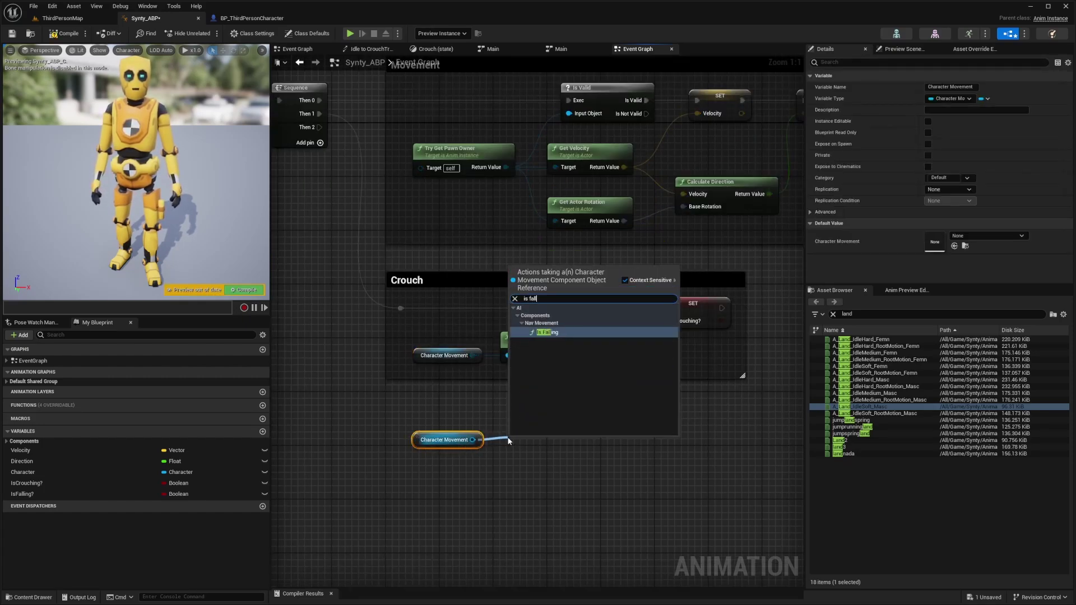
pyautogui.press('Return')
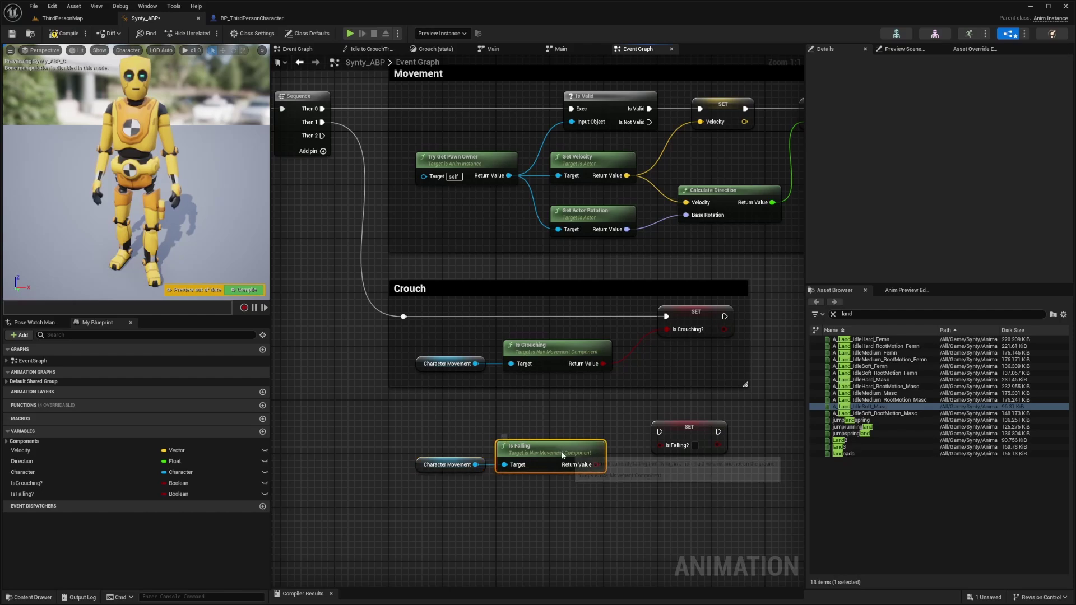
# - Connect Is Falling and the Sequence's Then 2 output to SET IsFalling?, passing the execution wire through a reroute node
pyautogui.moveTo(659, 432); pyautogui.dragTo(324, 136)
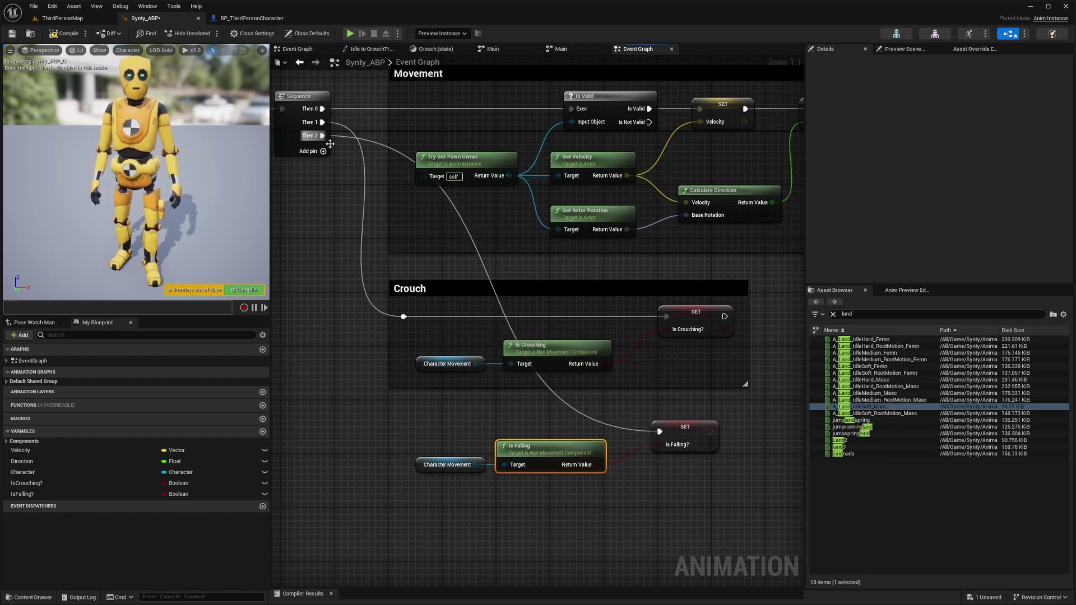
pyautogui.doubleClick(591, 421)
pyautogui.moveTo(597, 426); pyautogui.dragTo(391, 439)
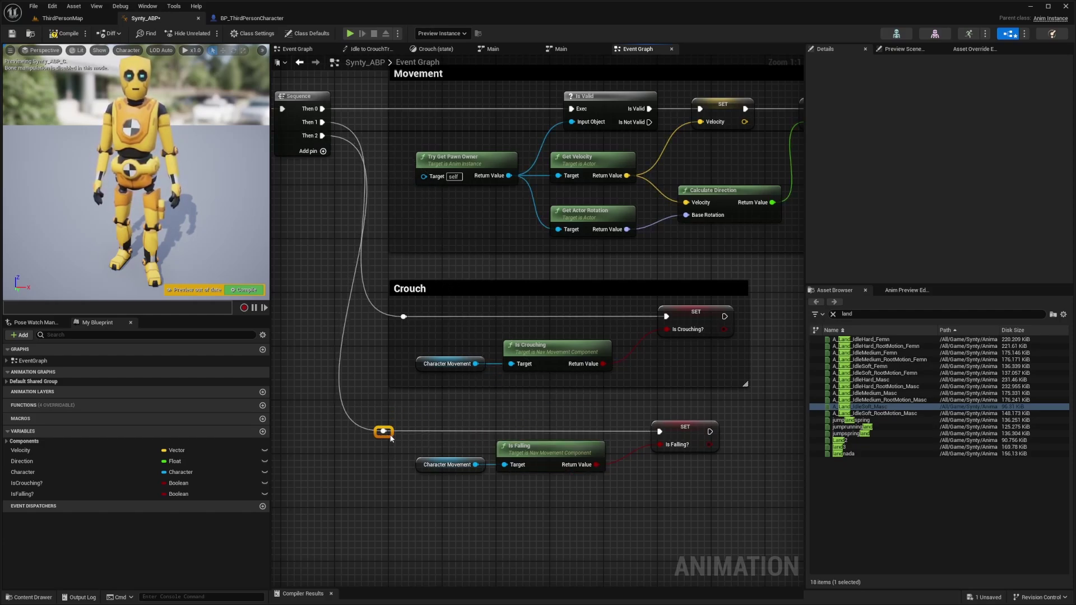
# - Enclose the reroute, Character Movement, Is Falling and SET IsFalling? nodes in a comment titled Jump
pyautogui.moveTo(746, 415); pyautogui.dragTo(326, 479)
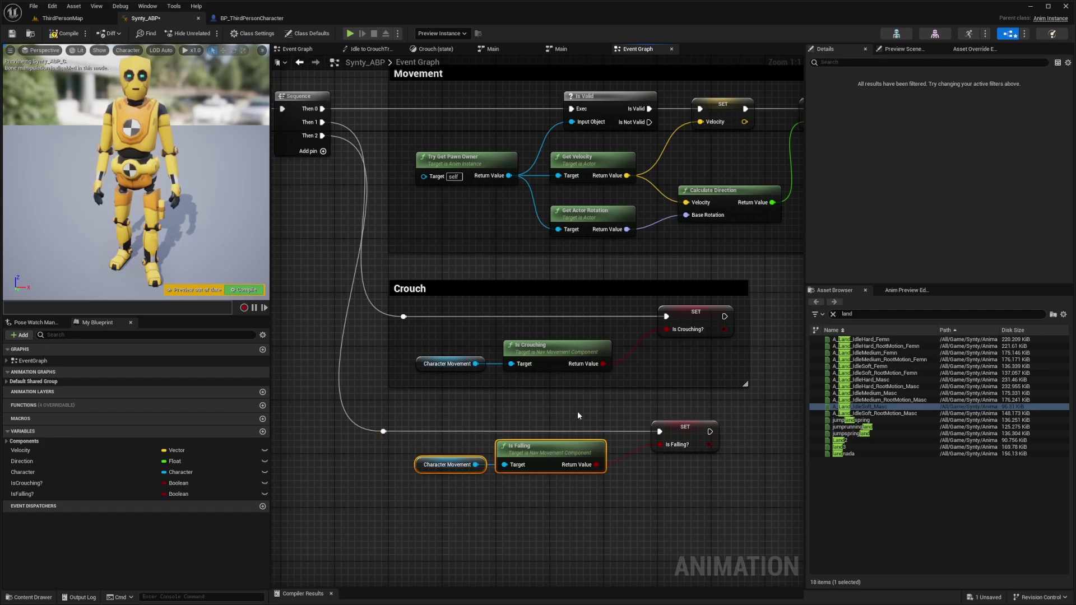
pyautogui.click(577, 411)
pyautogui.moveTo(722, 404); pyautogui.dragTo(368, 495)
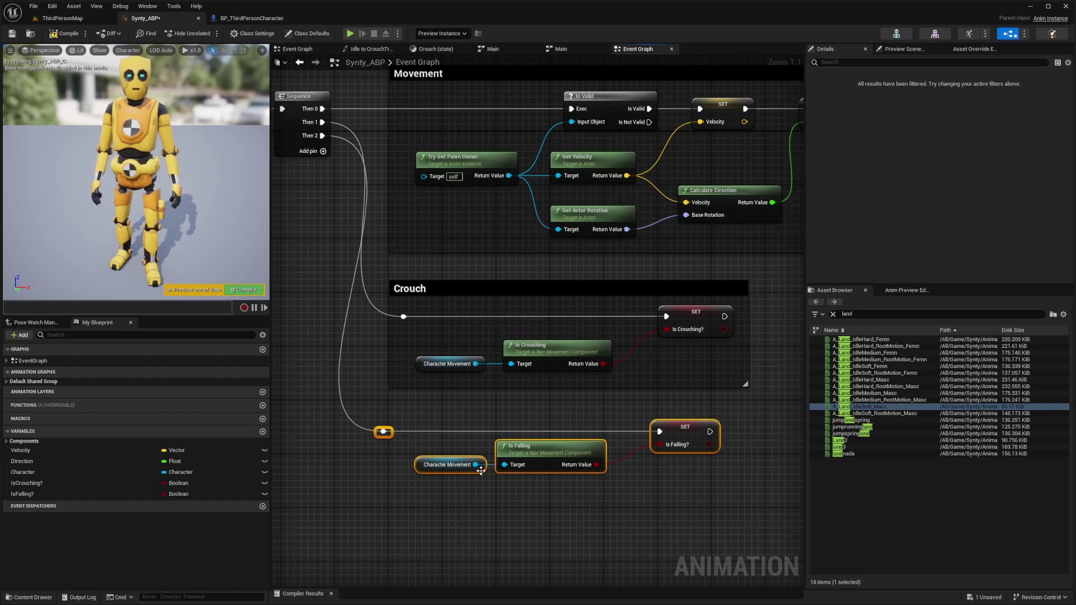
pyautogui.write('c')
pyautogui.write('Jump')
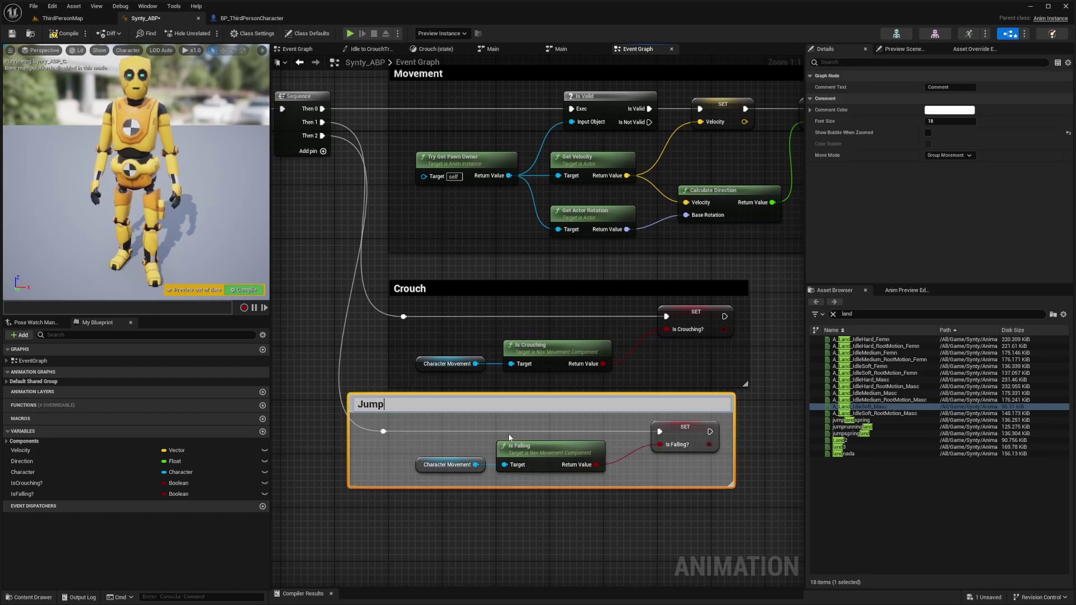
pyautogui.press('Return')
# - Color the Jump comment black, position it beneath the Crouch comment and save the blueprint
pyautogui.click(940, 111)
pyautogui.moveTo(877, 168); pyautogui.dragTo(868, 296)
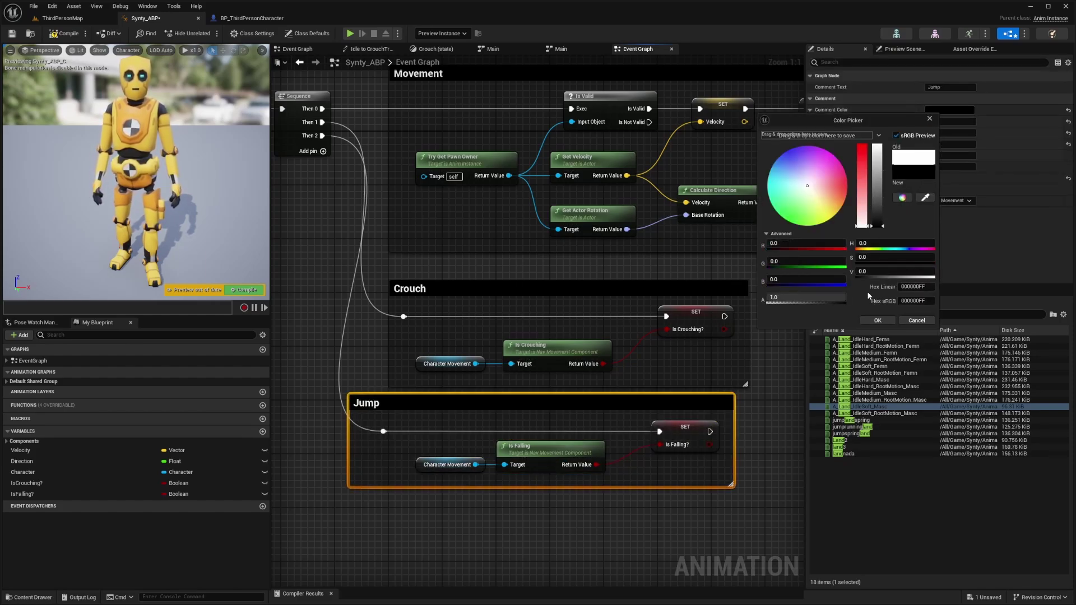
pyautogui.click(878, 321)
pyautogui.moveTo(580, 408); pyautogui.dragTo(614, 415)
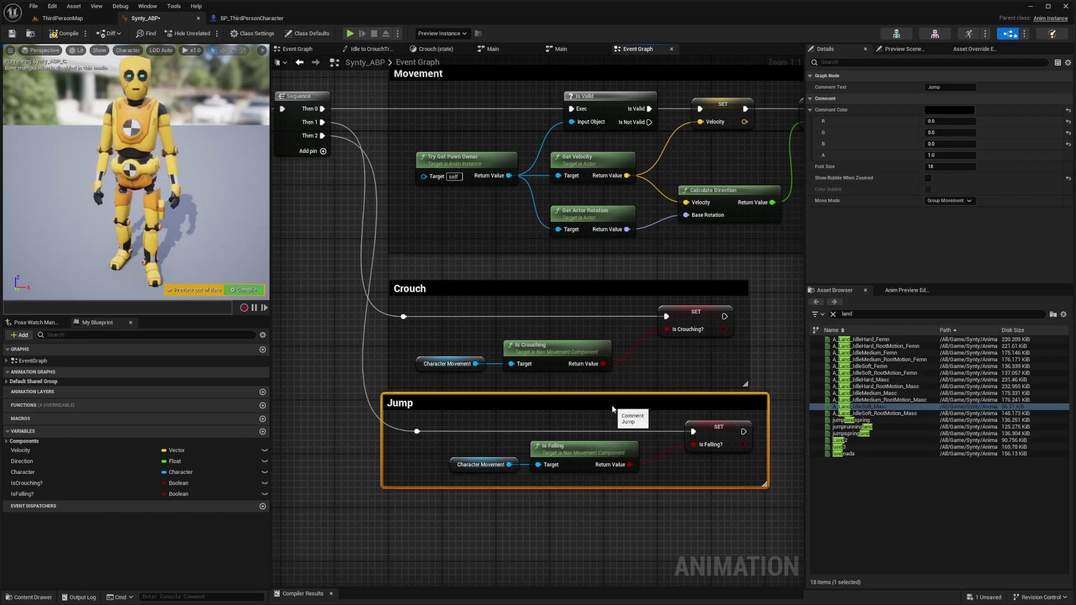
pyautogui.click(518, 439)
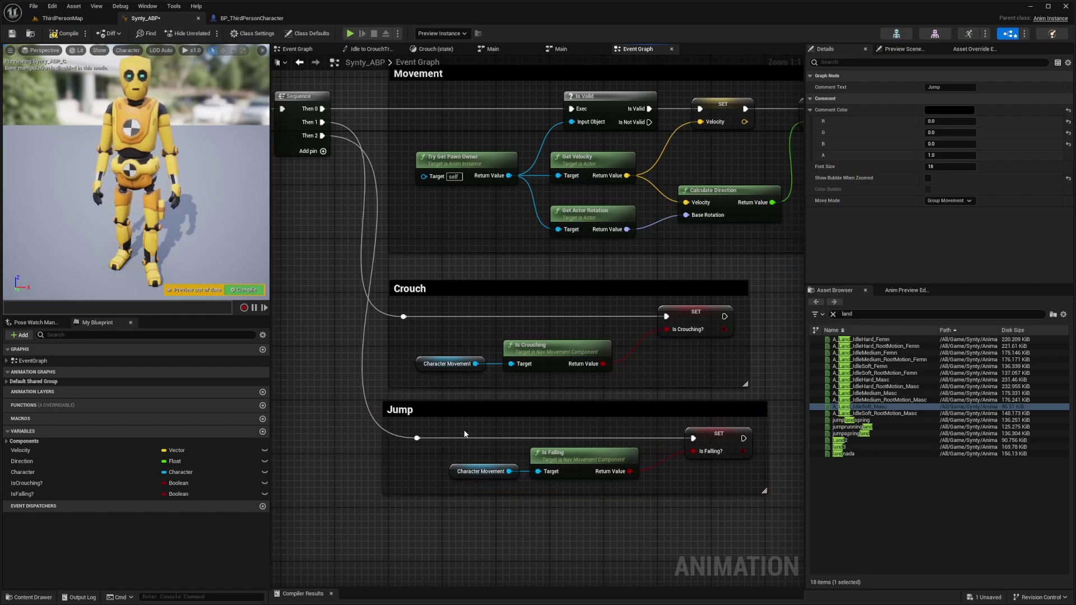
pyautogui.moveTo(329, 291)
pyautogui.mouseDown(button='right')
pyautogui.moveTo(343, 286)
pyautogui.moveTo(328, 276)
pyautogui.mouseUp(button='right')
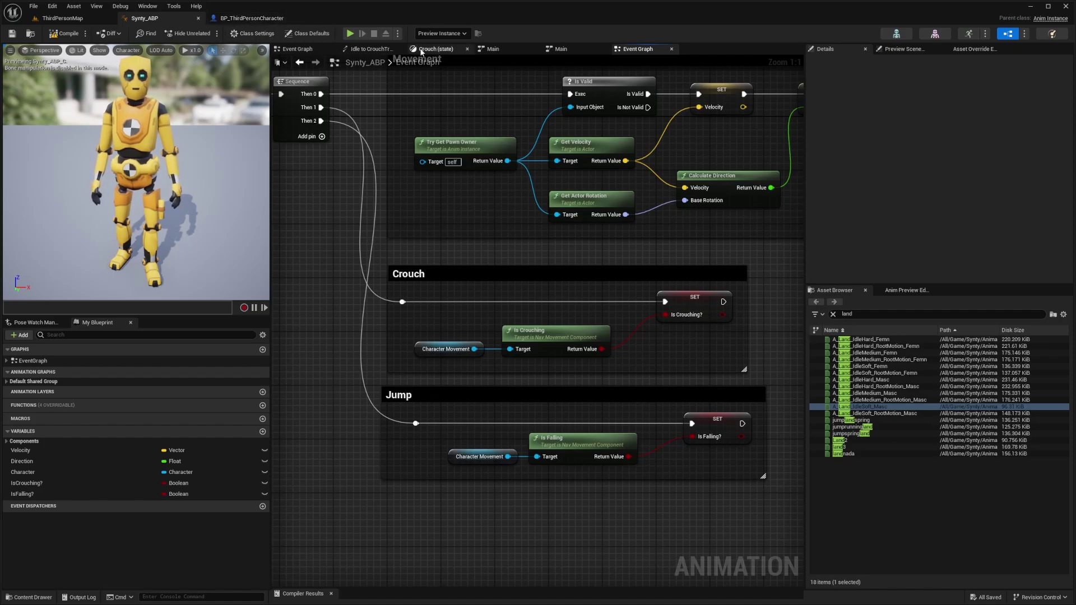
# - In Main, delete the Land to Locomotion transition that lacks the automatic rule, then compile and save
pyautogui.click(521, 48)
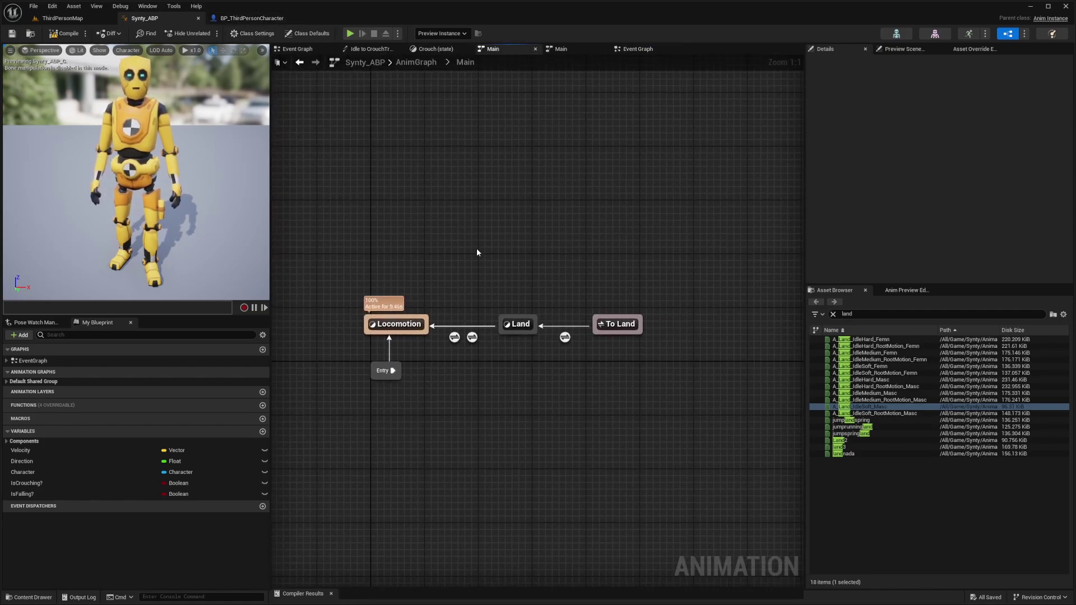
pyautogui.click(479, 312)
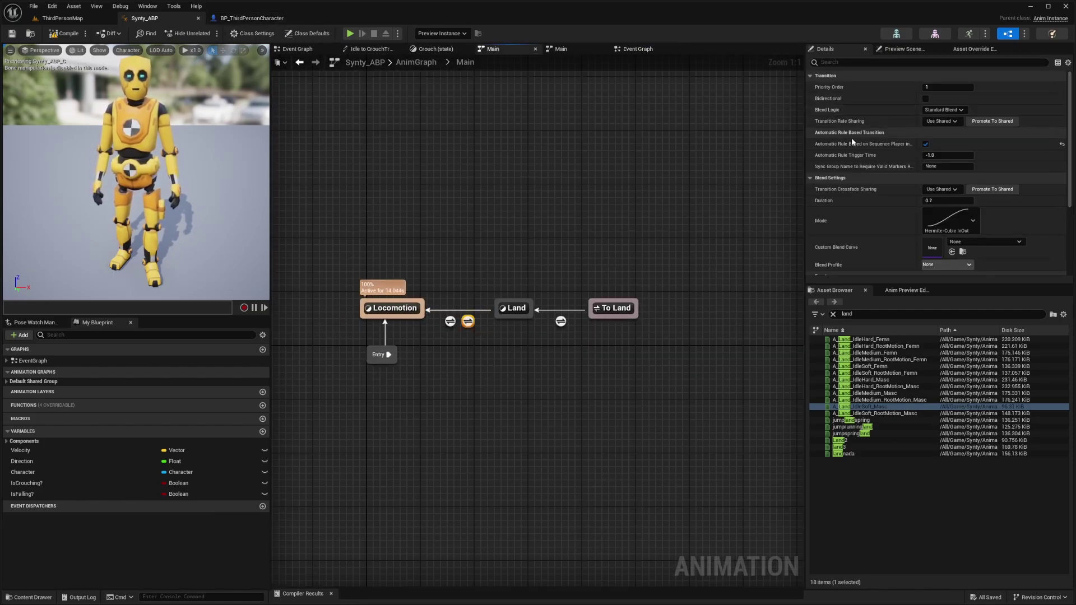
pyautogui.click(450, 323)
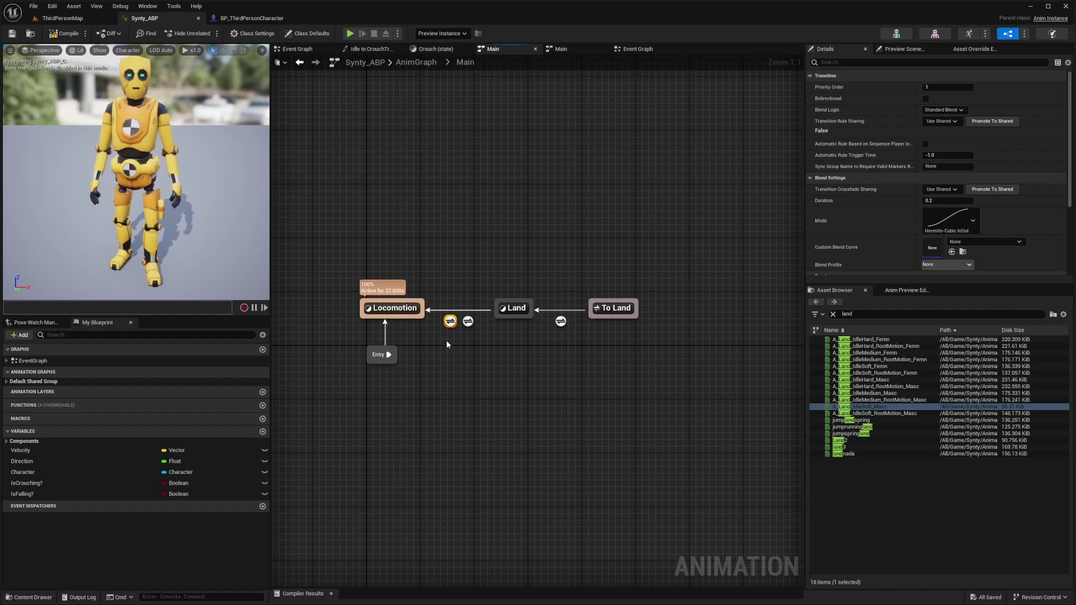
pyautogui.press('Delete')
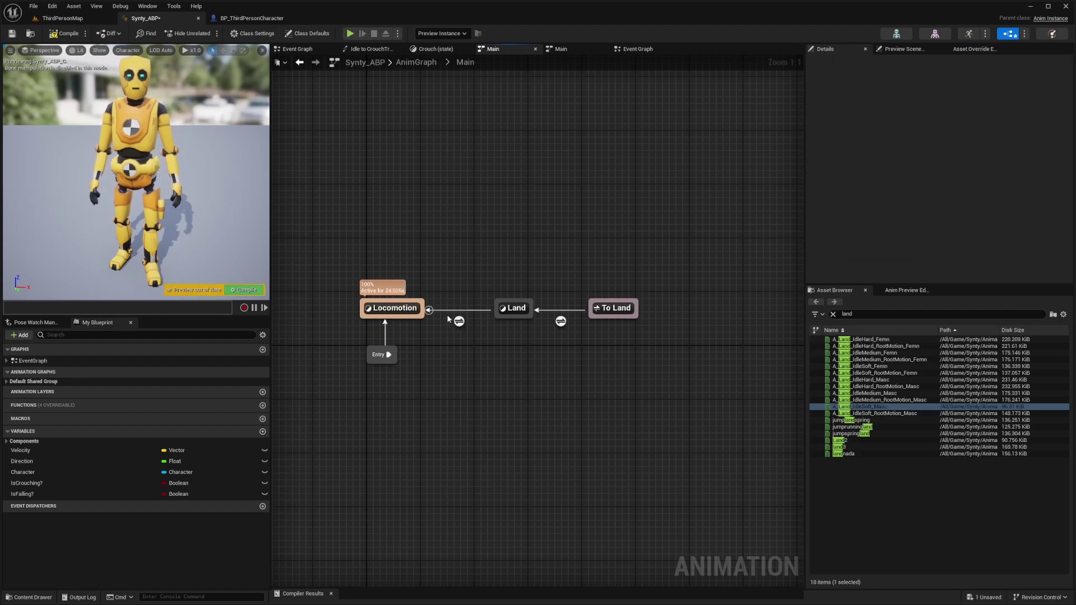
pyautogui.click(64, 34)
pyautogui.hotkey('ctrl', 's')
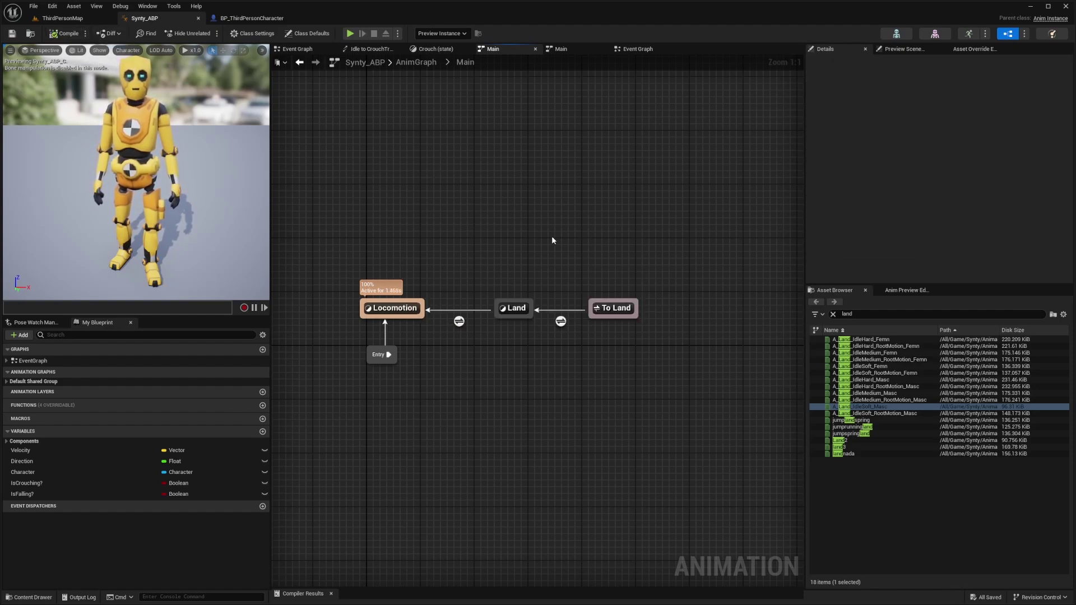
# - Add a state alias named ToFalling above the Land state in Main
pyautogui.moveTo(463, 210); pyautogui.dragTo(473, 231, button='right')
pyautogui.rightClick(570, 218)
pyautogui.click(596, 255)
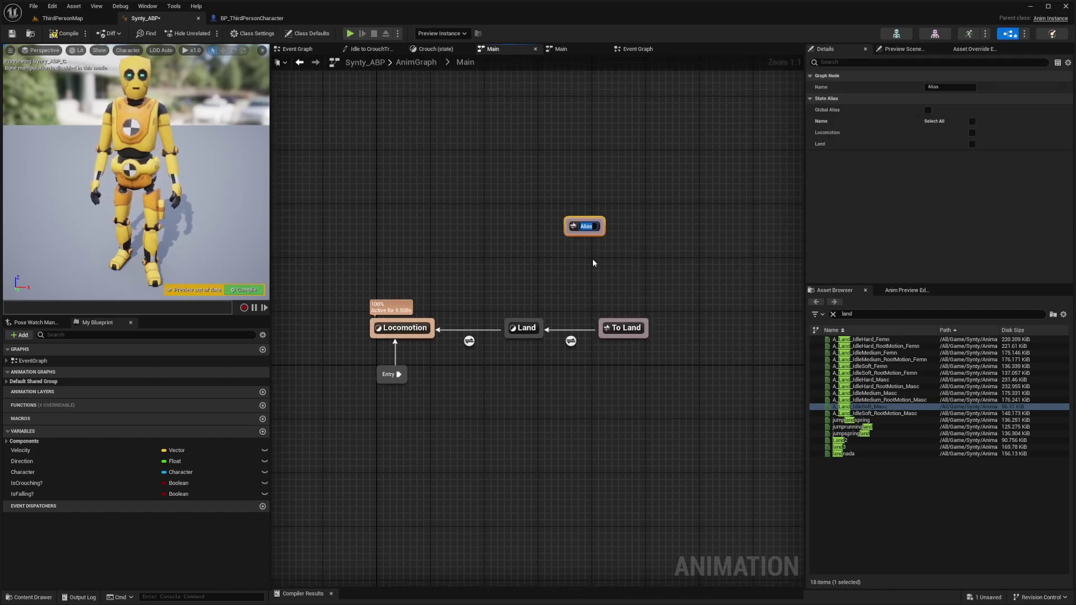
pyautogui.write('ToFalling')
pyautogui.press('Return')
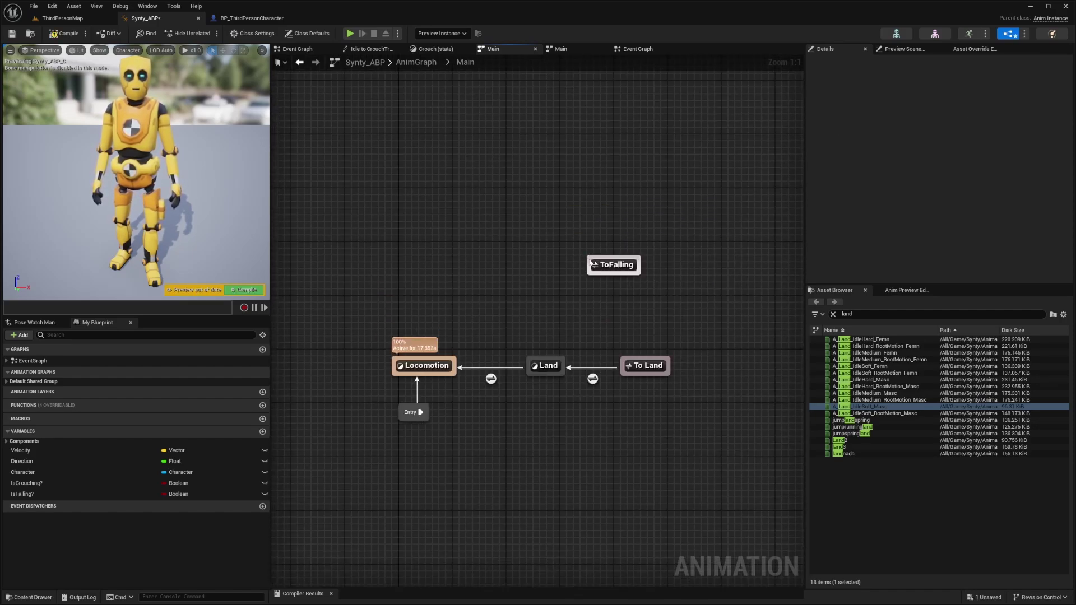
# - Create two new states named Jump and FallLoop in Main, each fed by its own transition from ToFalling
pyautogui.moveTo(591, 262); pyautogui.dragTo(533, 198)
pyautogui.click(563, 221)
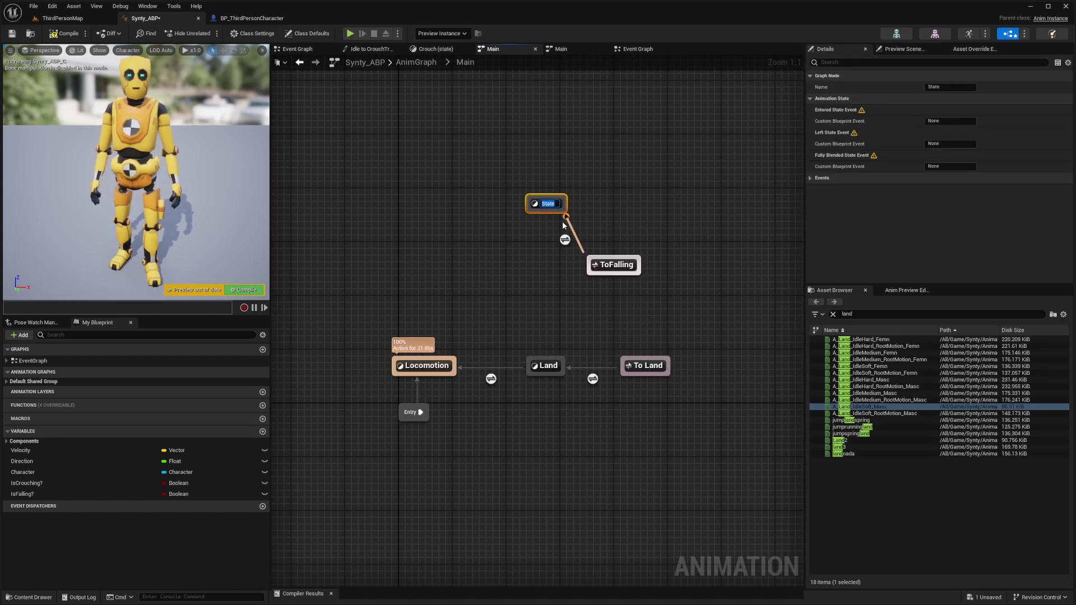
pyautogui.write('Jump')
pyautogui.press('Return')
pyautogui.moveTo(589, 262); pyautogui.dragTo(471, 261)
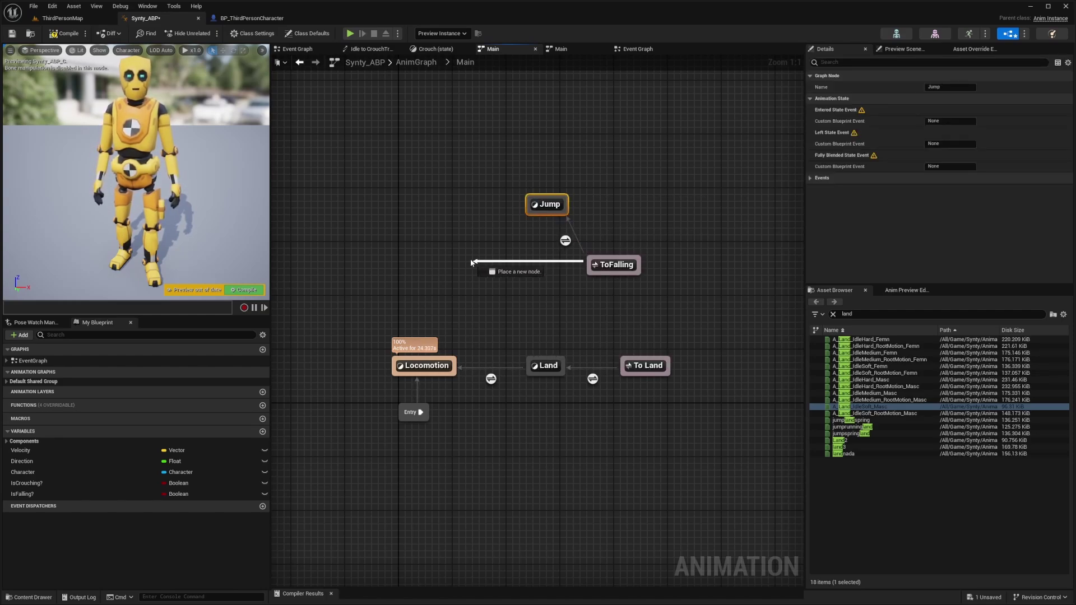
pyautogui.click(510, 290)
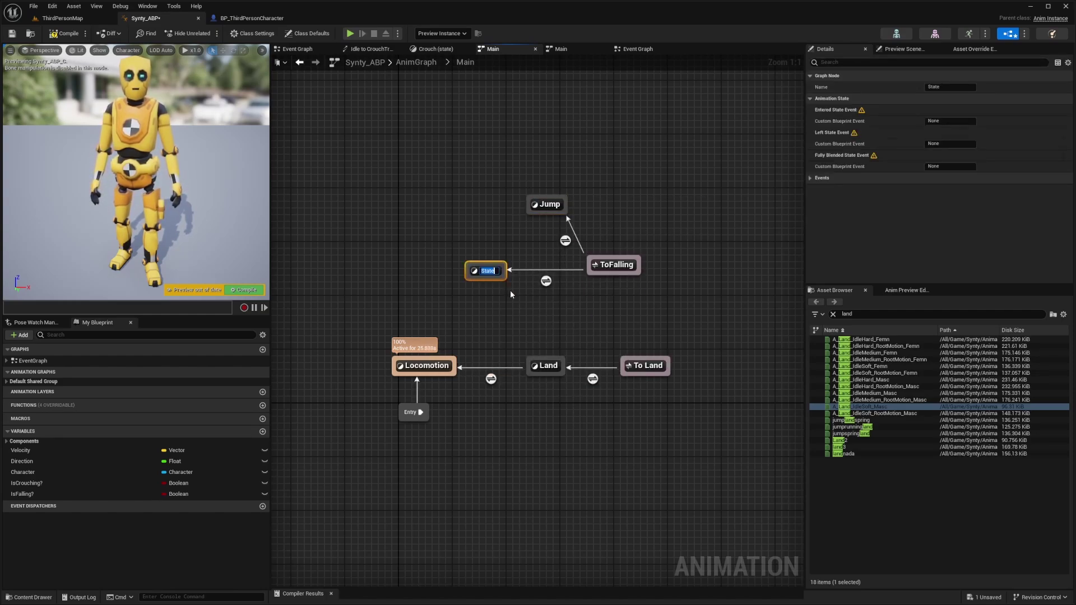
pyautogui.write('FallLoop')
# - Add a transition from Jump to FallLoop and arrange Jump, FallLoop and ToFalling in a triangle above the Land states
pyautogui.moveTo(531, 216)
pyautogui.mouseDown()
pyautogui.moveTo(489, 220)
pyautogui.moveTo(528, 208)
pyautogui.moveTo(516, 211)
pyautogui.mouseUp()
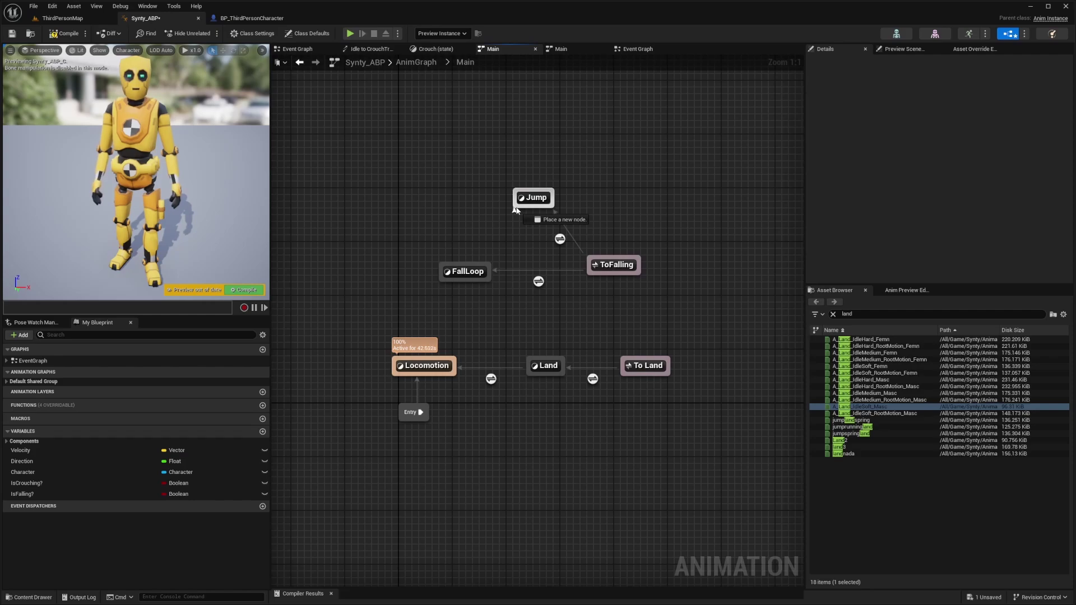
pyautogui.moveTo(516, 211); pyautogui.dragTo(475, 269)
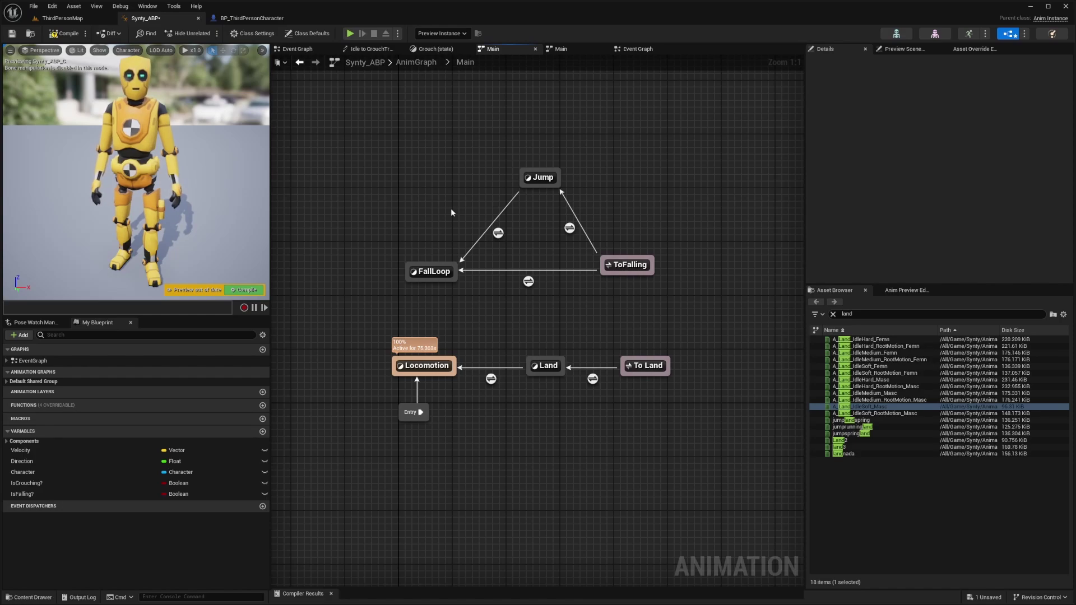
pyautogui.moveTo(538, 178); pyautogui.dragTo(543, 171)
pyautogui.click(585, 147)
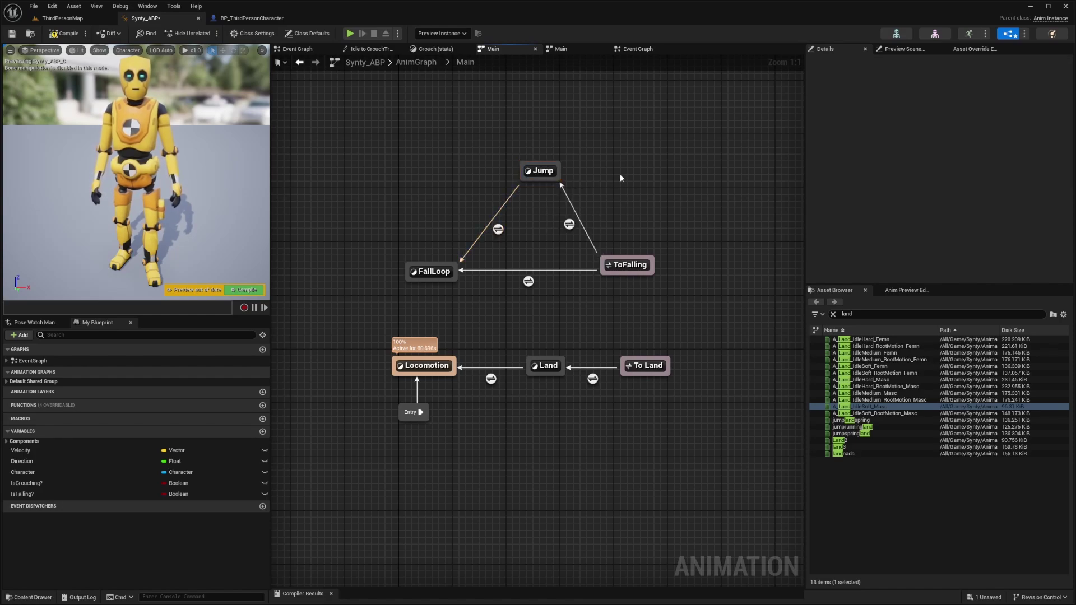
pyautogui.moveTo(620, 179); pyautogui.dragTo(543, 161)
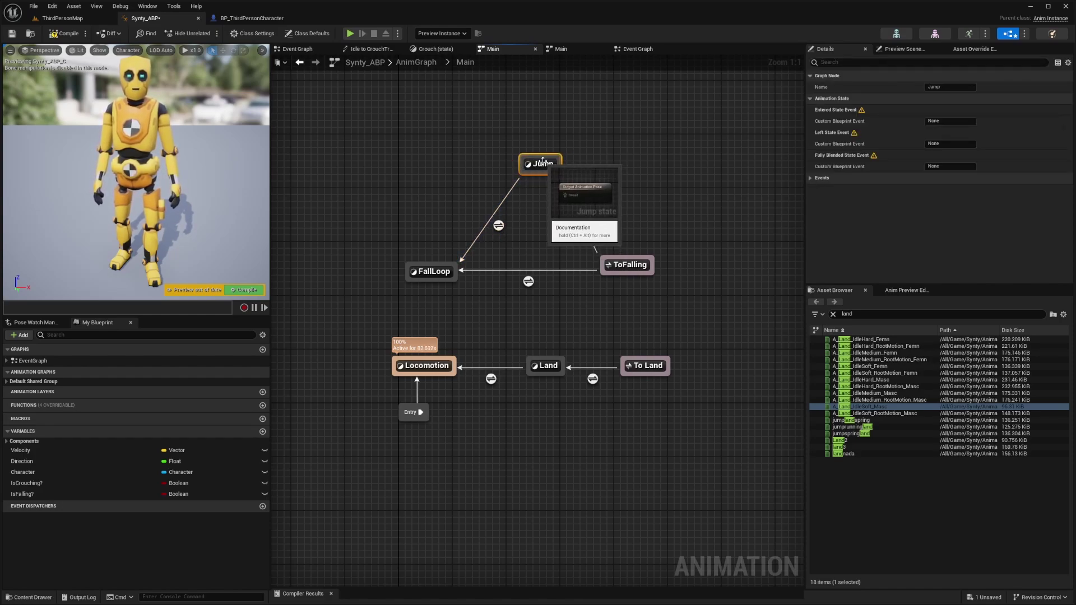
pyautogui.moveTo(628, 265); pyautogui.dragTo(635, 264)
pyautogui.click(597, 211)
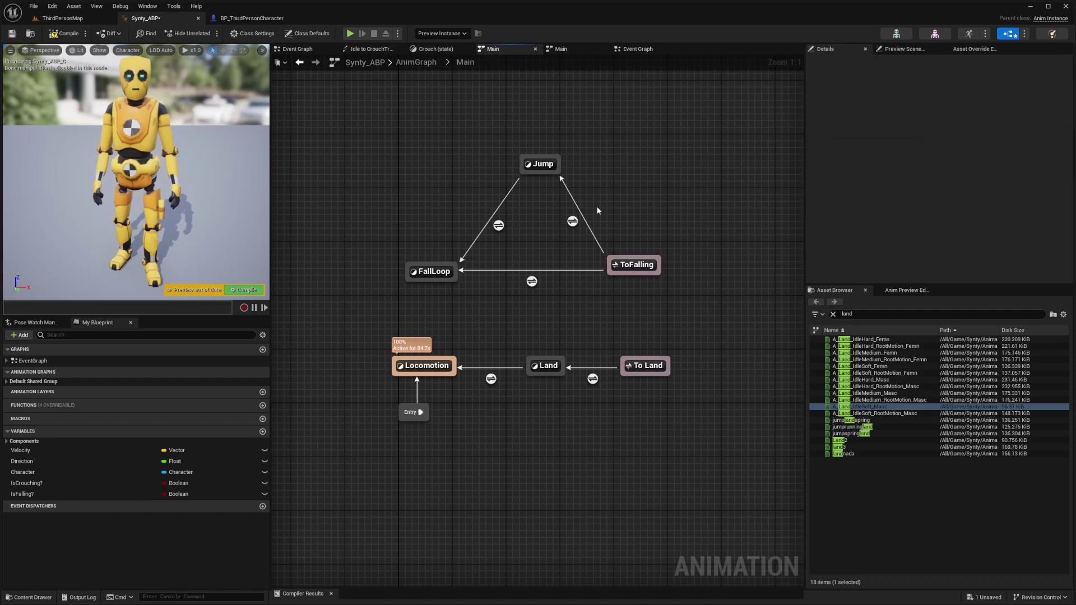
# - Drive the ToFalling to Jump rule's Can Enter Transition with IsFalling?, align the two nodes and save the blueprint
pyautogui.click(635, 265)
pyautogui.click(572, 222)
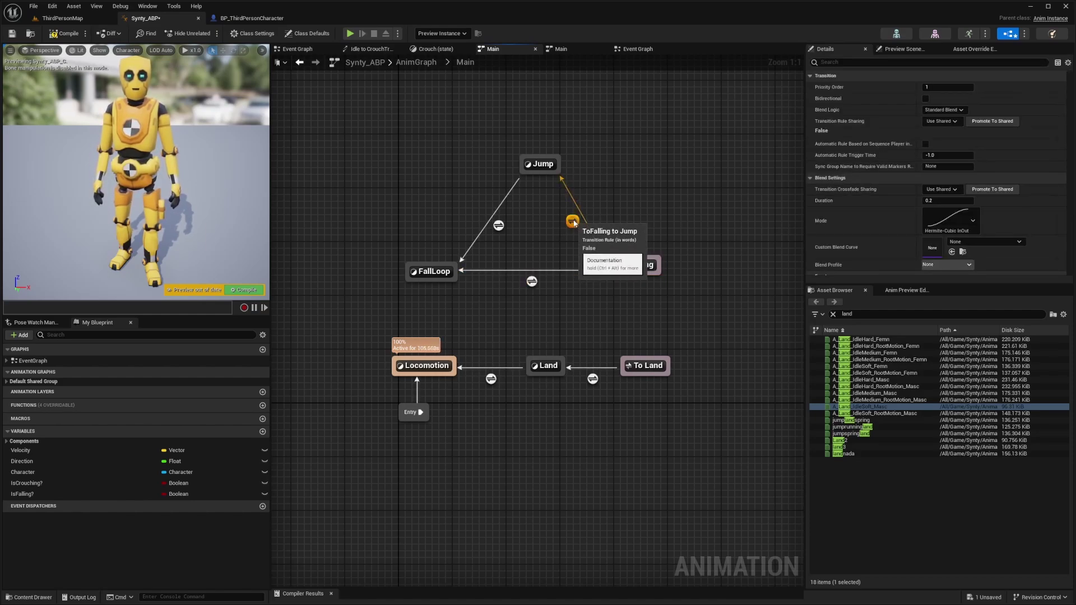
pyautogui.doubleClick(572, 221)
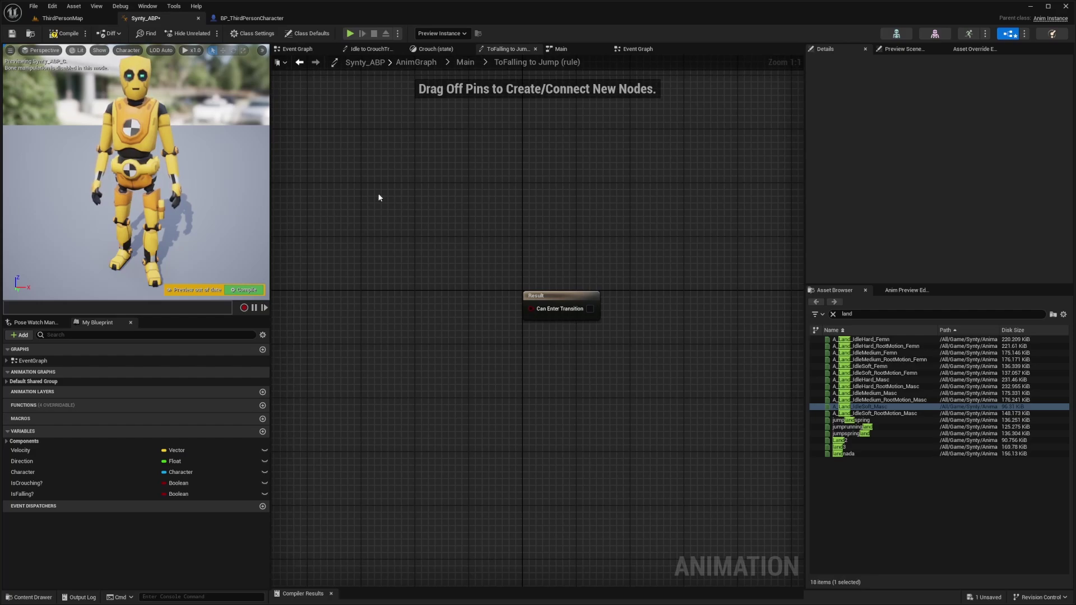
pyautogui.moveTo(22, 493); pyautogui.dragTo(531, 309)
pyautogui.click(437, 320)
pyautogui.click(491, 203)
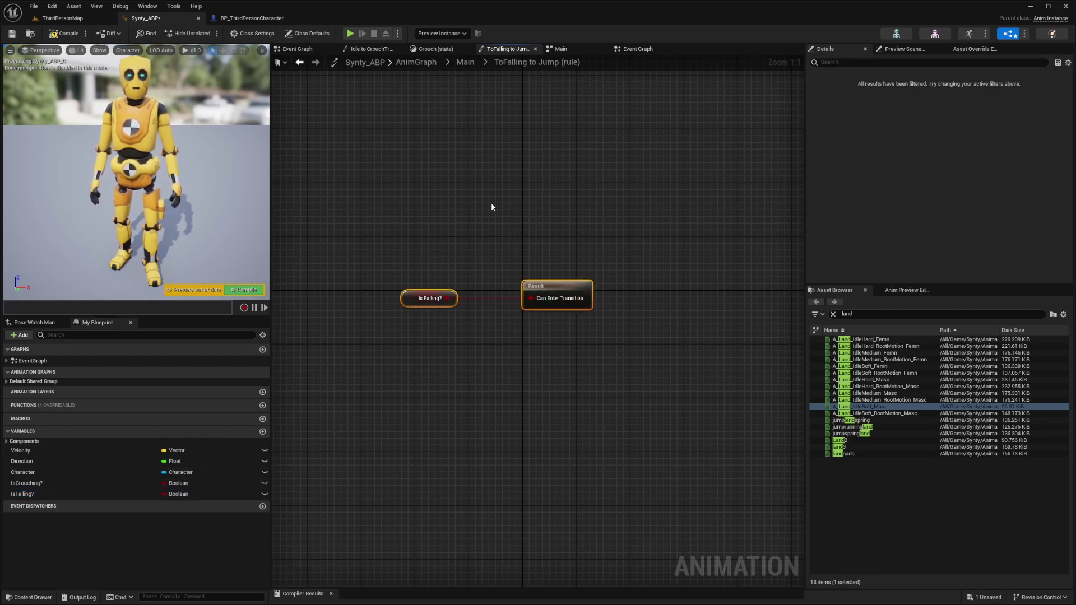
pyautogui.hotkey('ctrl', 's')
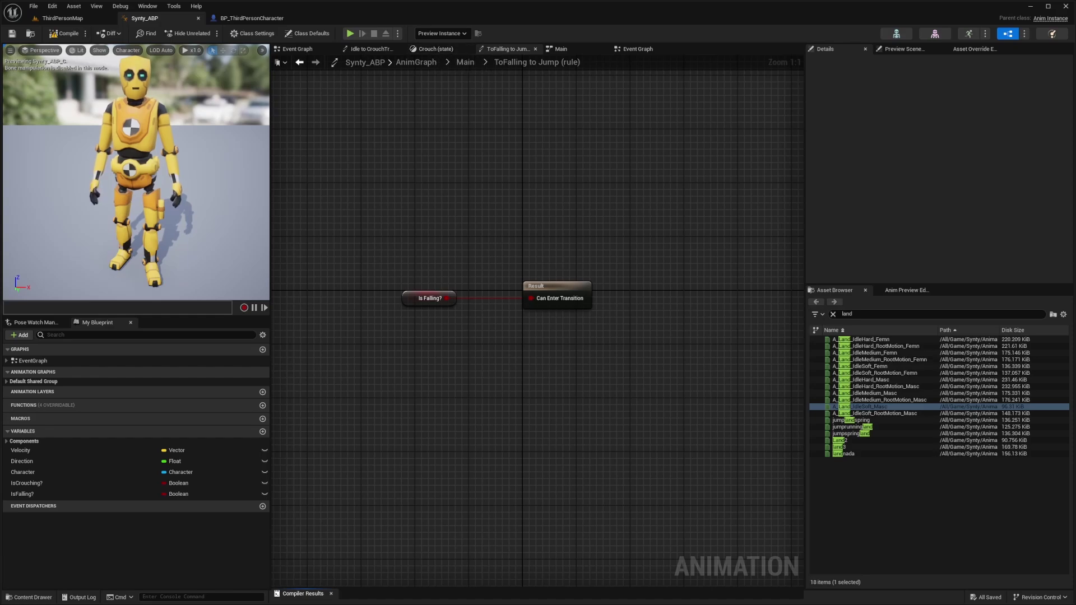
# - Open the Jump state's graph and filter the animation assets by "jump"
pyautogui.doubleClick(523, 206)
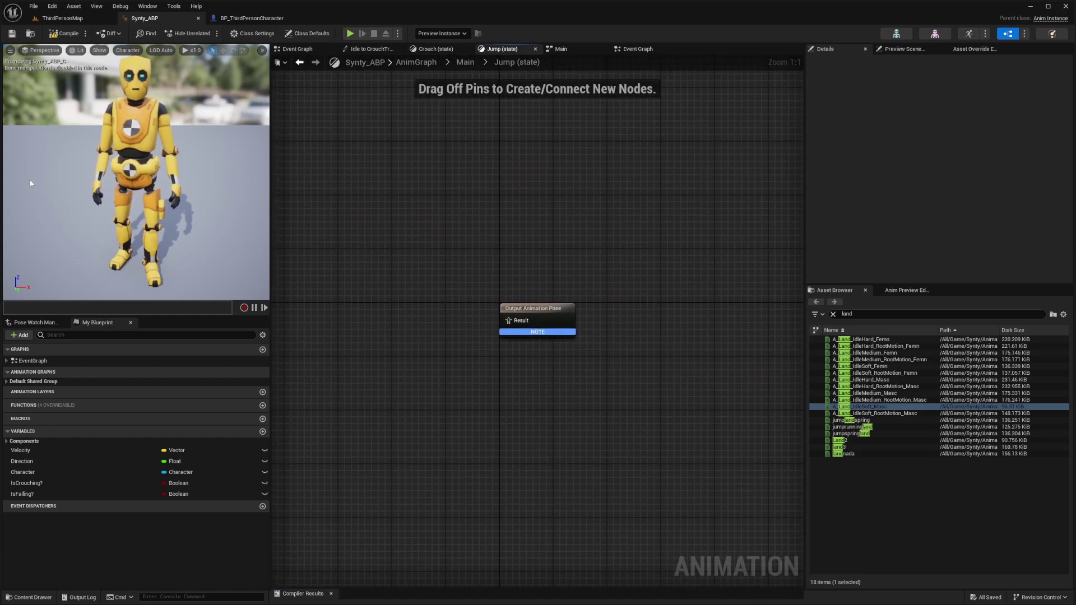
pyautogui.moveTo(506, 262); pyautogui.dragTo(515, 264, button='right')
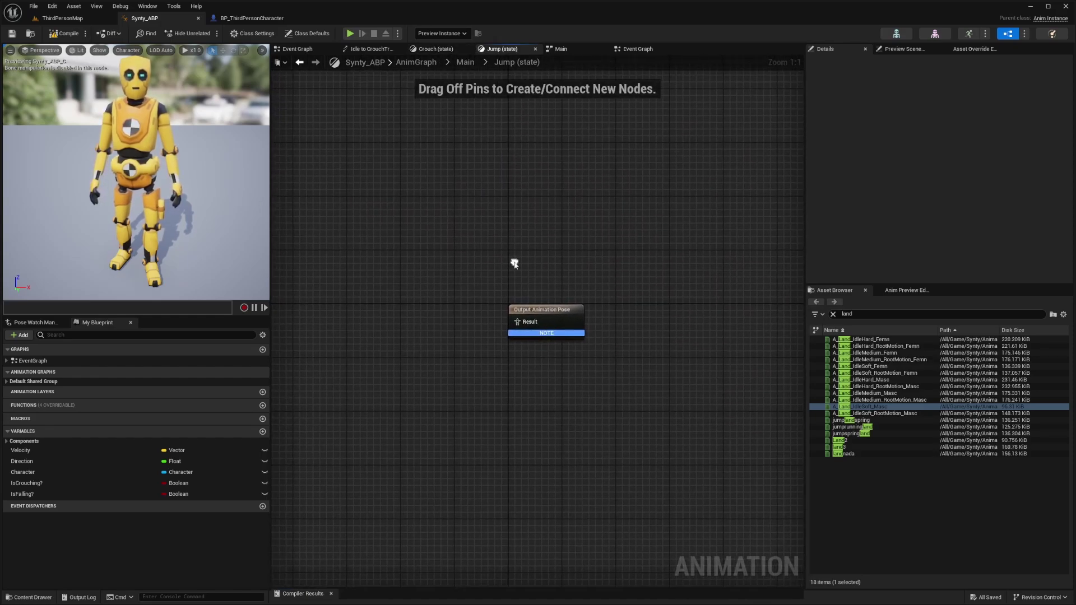
pyautogui.doubleClick(870, 314)
pyautogui.write('jump')
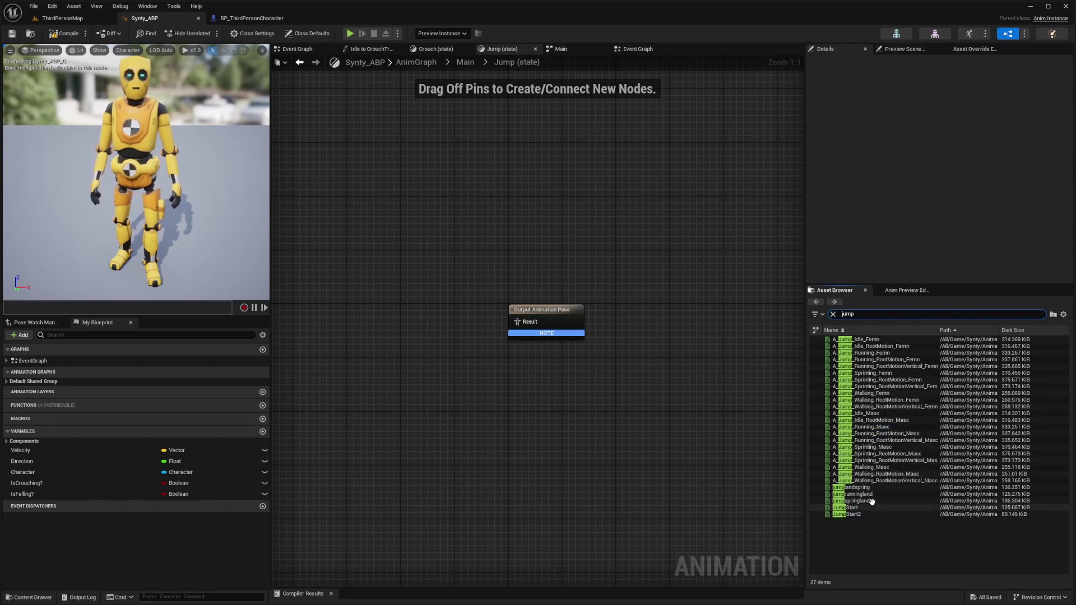
# - Open the A_Jump_Idle_Masc animation and scrub through its takeoff motion
pyautogui.doubleClick(867, 413)
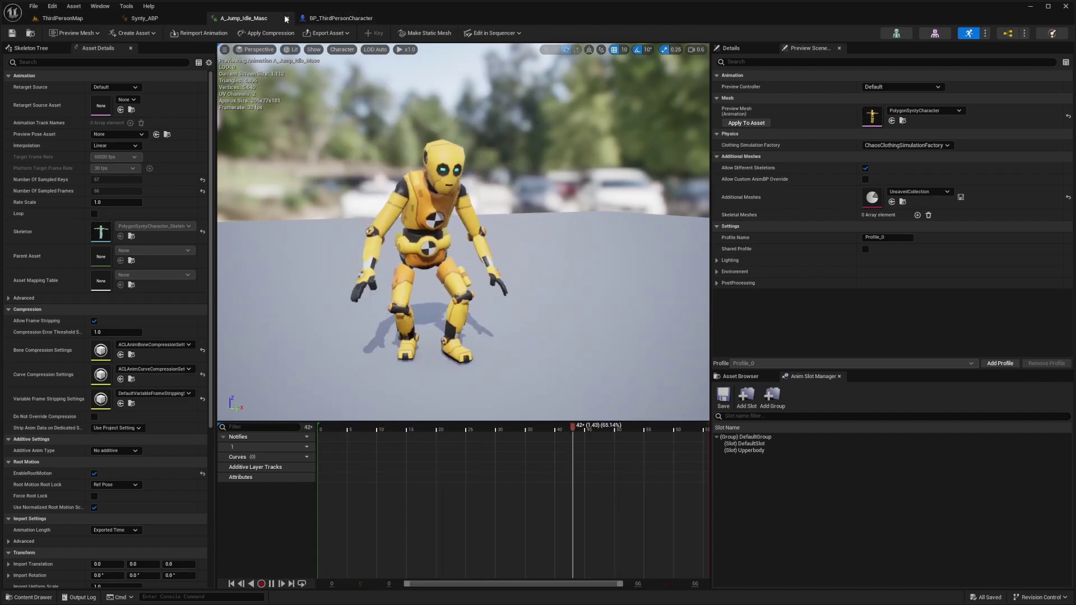
pyautogui.press('space')
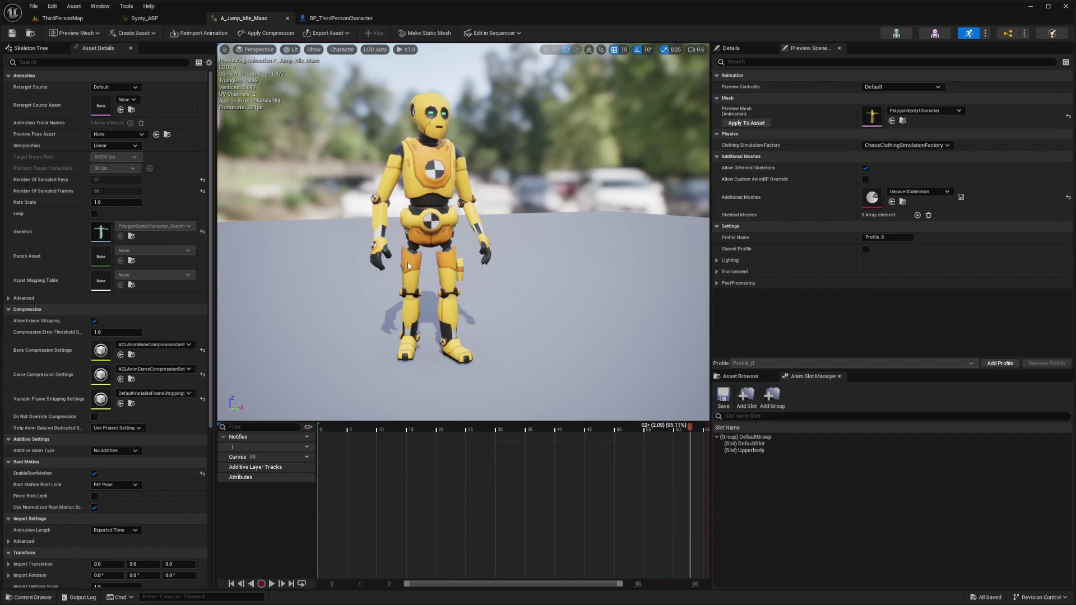
pyautogui.click(380, 434)
pyautogui.moveTo(380, 434); pyautogui.dragTo(437, 431)
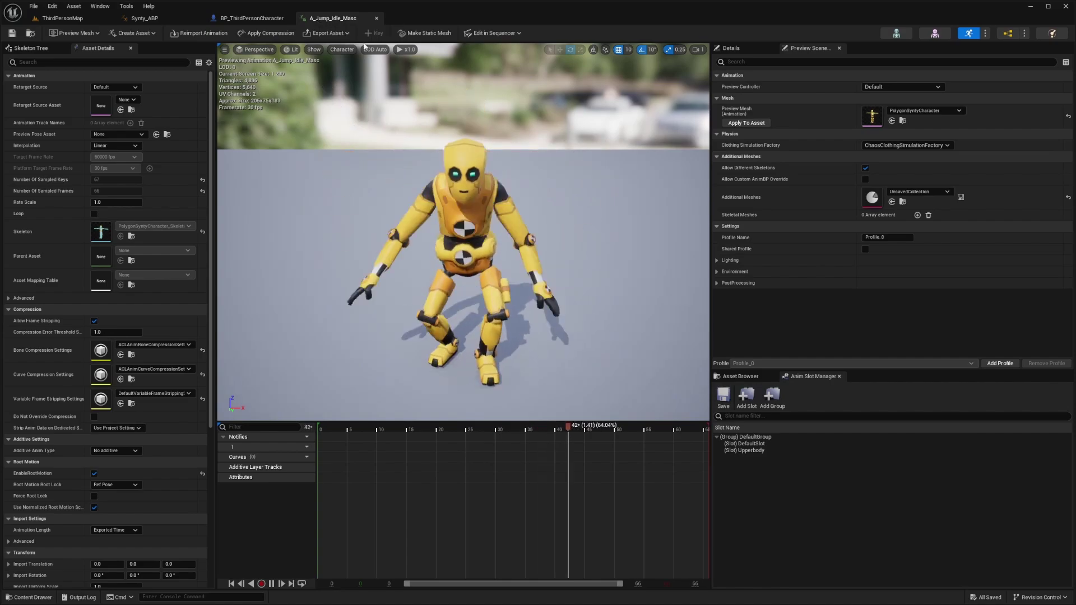
# - Duplicate A_Jump_Idle_Masc in the level editor's InAir folder and name the copy JumpStartt
pyautogui.click(63, 18)
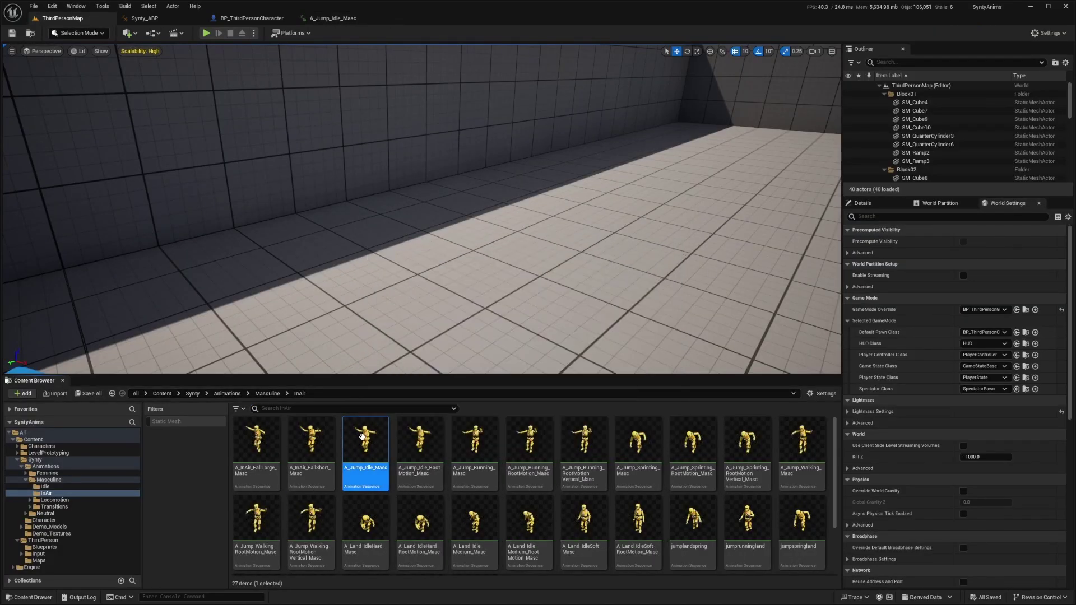
pyautogui.rightClick(362, 436)
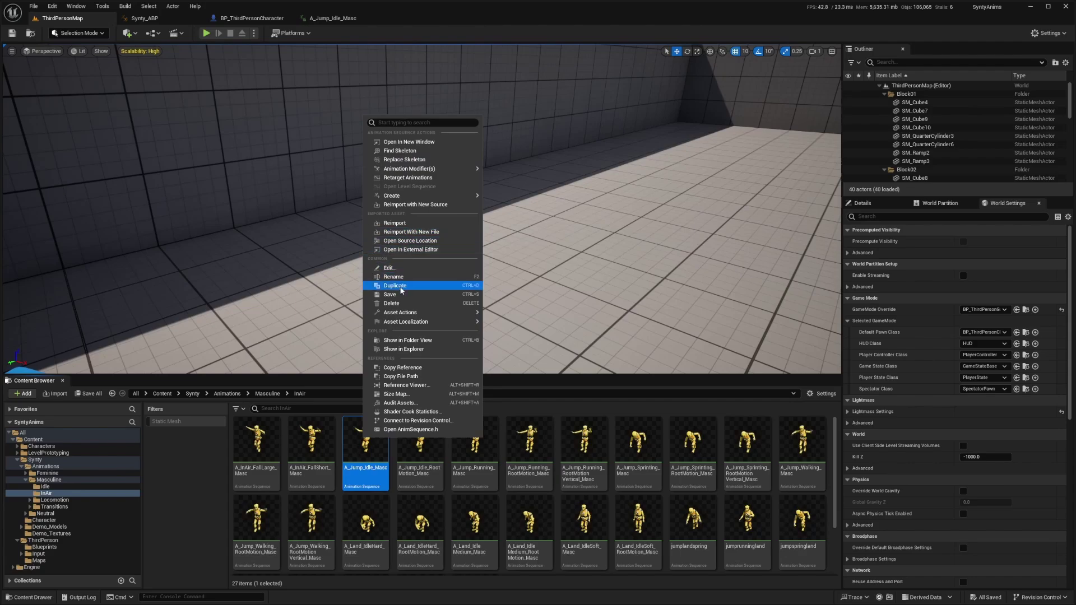
pyautogui.click(471, 289)
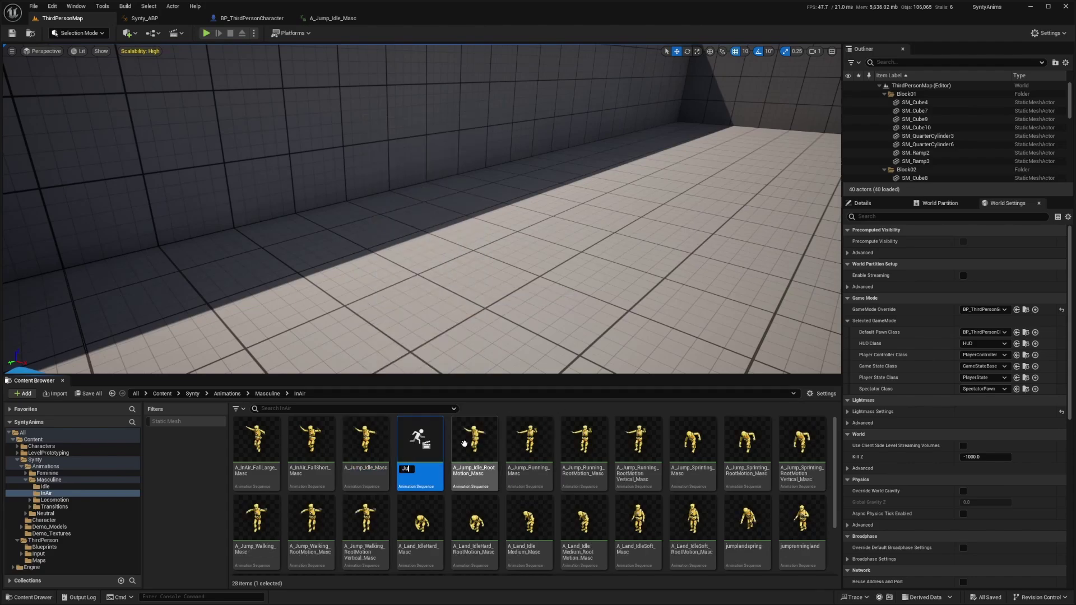
pyautogui.write('JumpStartt')
pyautogui.press('Return')
# - Open JumpStartt and trim its beginning by removing frame 0 to frame 17
pyautogui.doubleClick(363, 532)
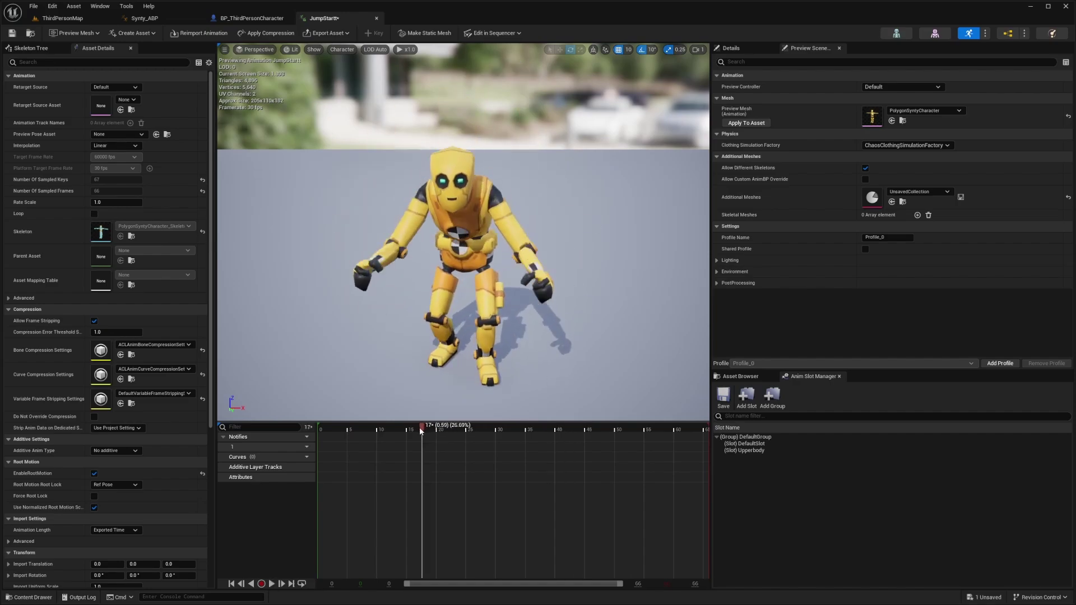
pyautogui.moveTo(419, 427)
pyautogui.mouseDown()
pyautogui.moveTo(389, 432)
pyautogui.moveTo(434, 432)
pyautogui.moveTo(423, 433)
pyautogui.mouseUp()
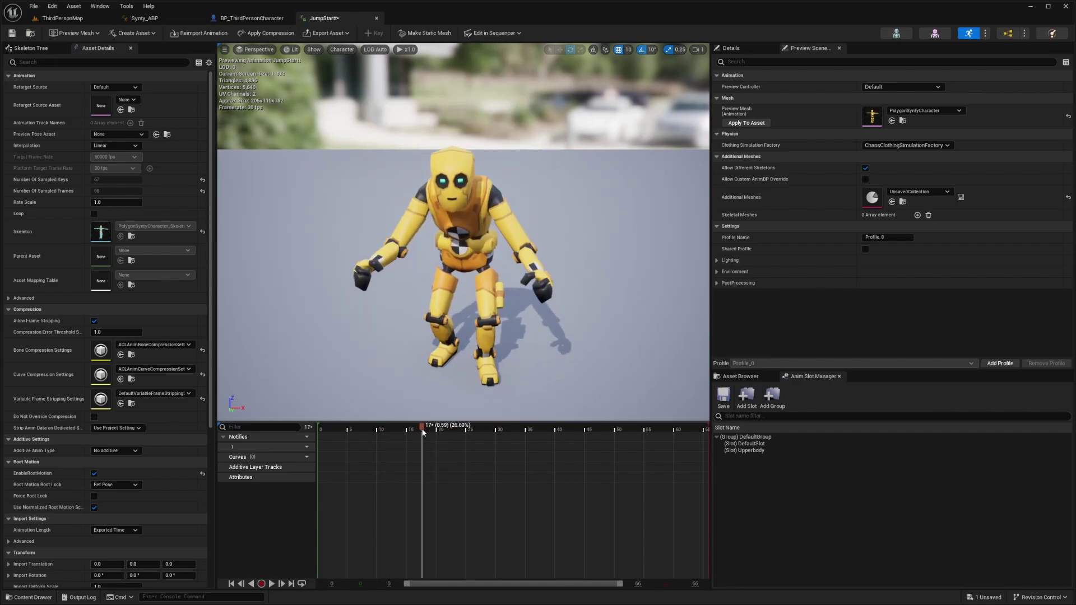
pyautogui.rightClick(422, 430)
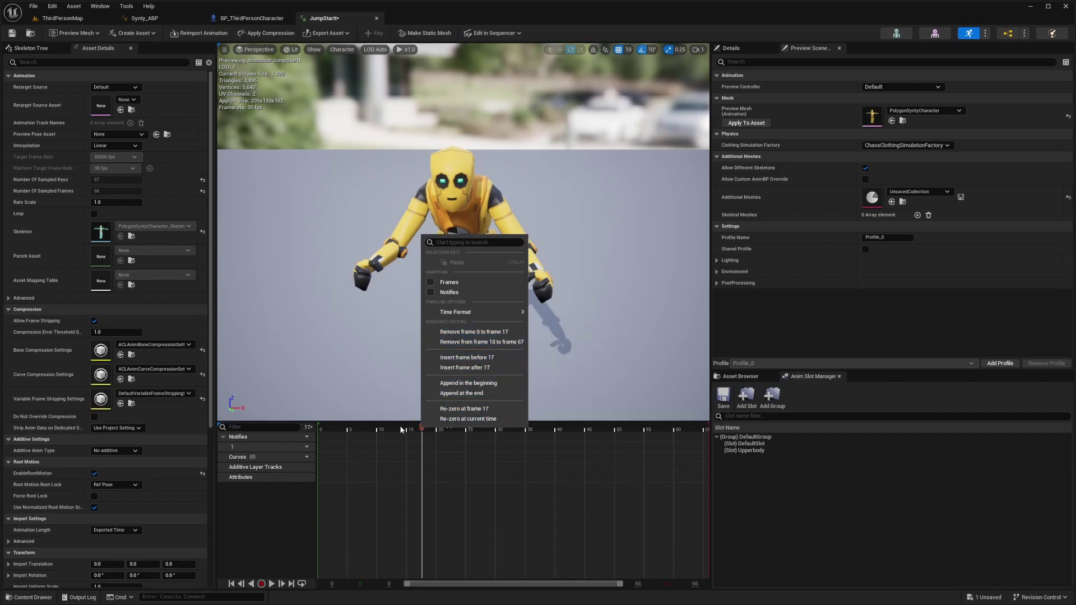
pyautogui.click(401, 430)
pyautogui.moveTo(408, 429); pyautogui.dragTo(419, 432)
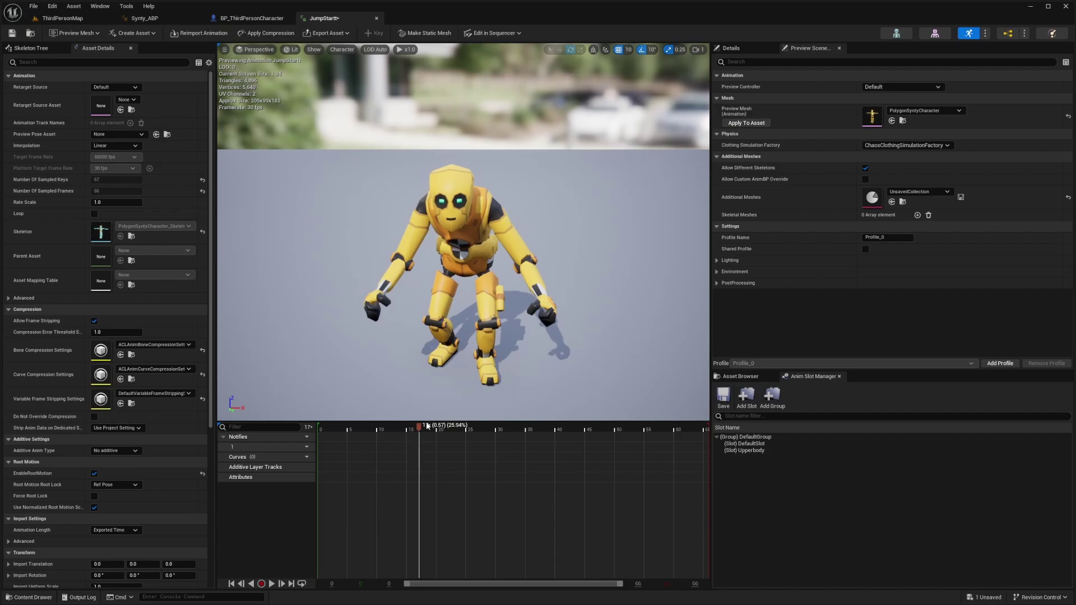
pyautogui.rightClick(422, 427)
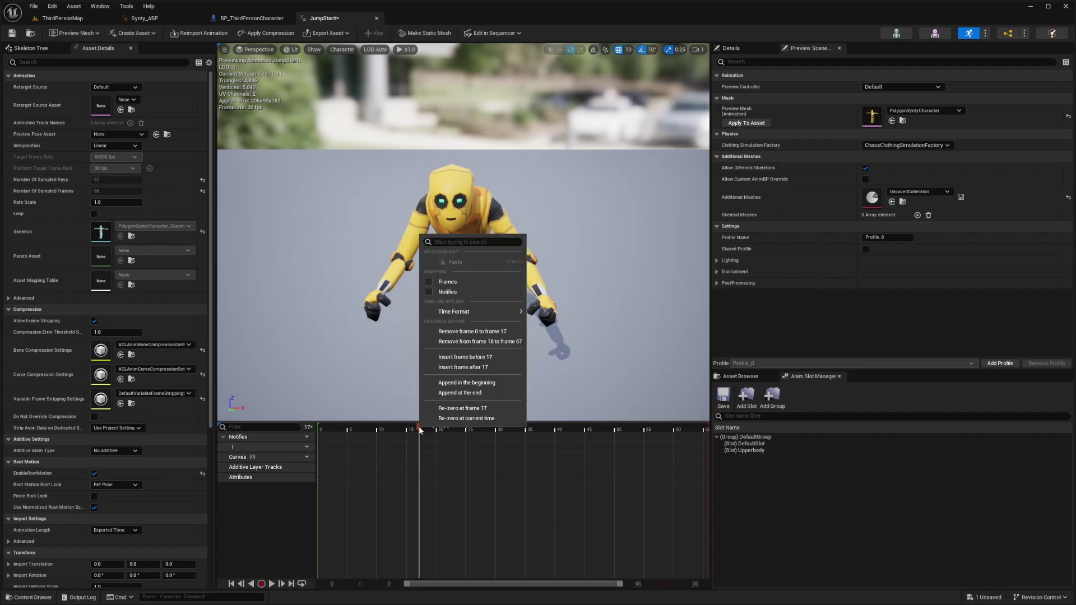
pyautogui.click(485, 331)
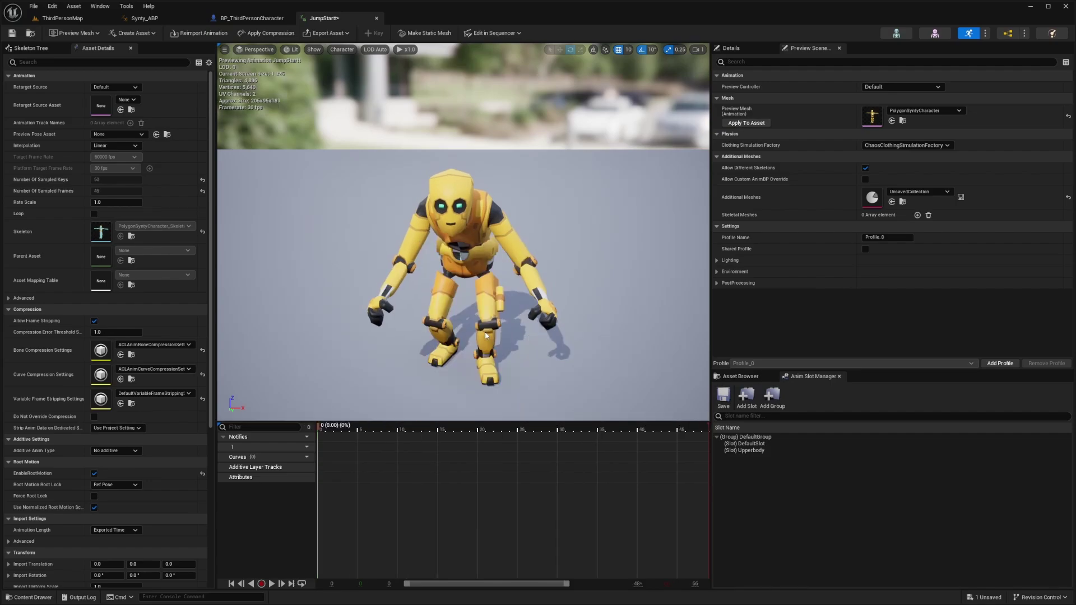
# - Trim the end of JumpStartt by removing frame 6 to frame 50, check the playback and save the animation
pyautogui.moveTo(323, 430); pyautogui.dragTo(361, 429)
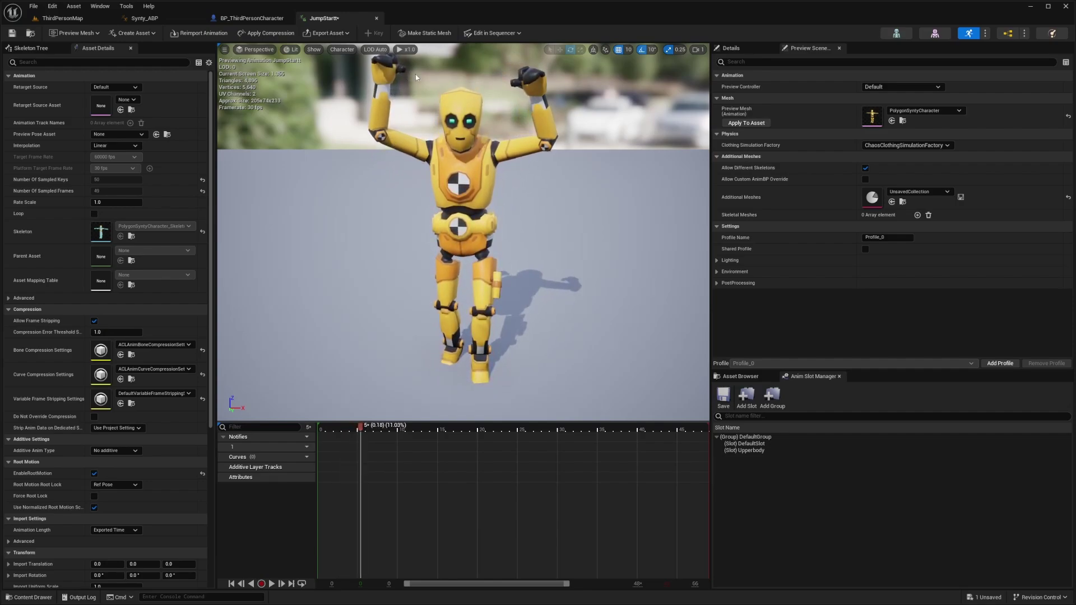
pyautogui.rightClick(362, 428)
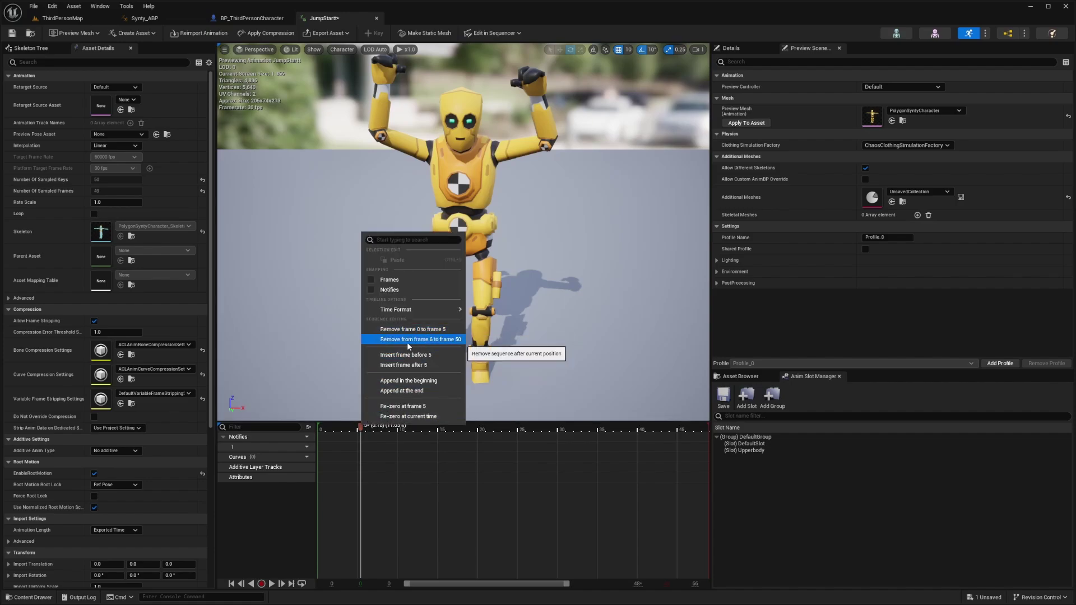
pyautogui.click(436, 340)
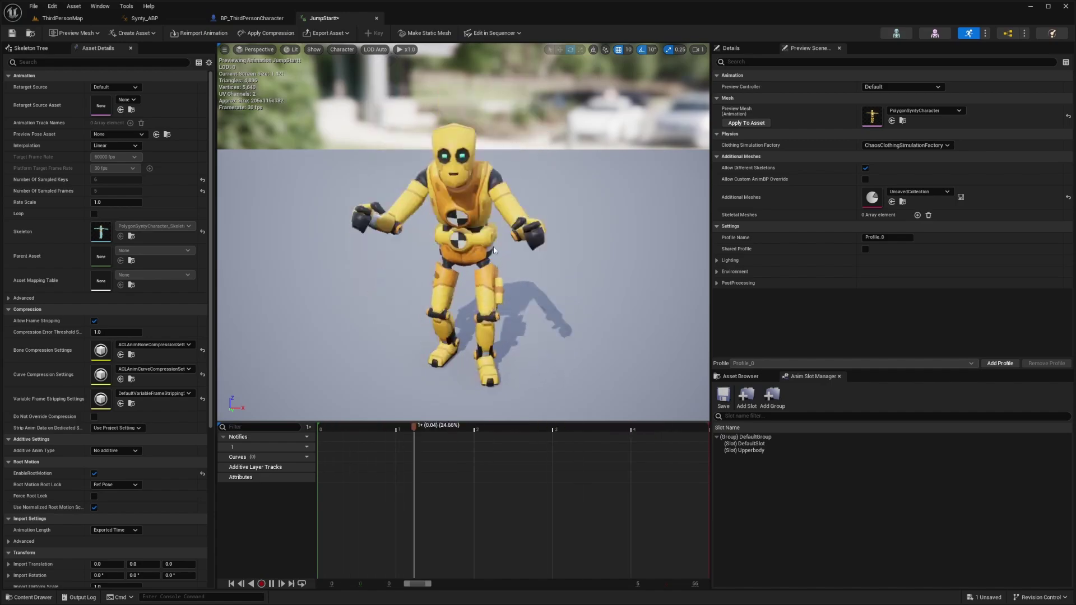
pyautogui.press('space')
pyautogui.hotkey('ctrl', 's')
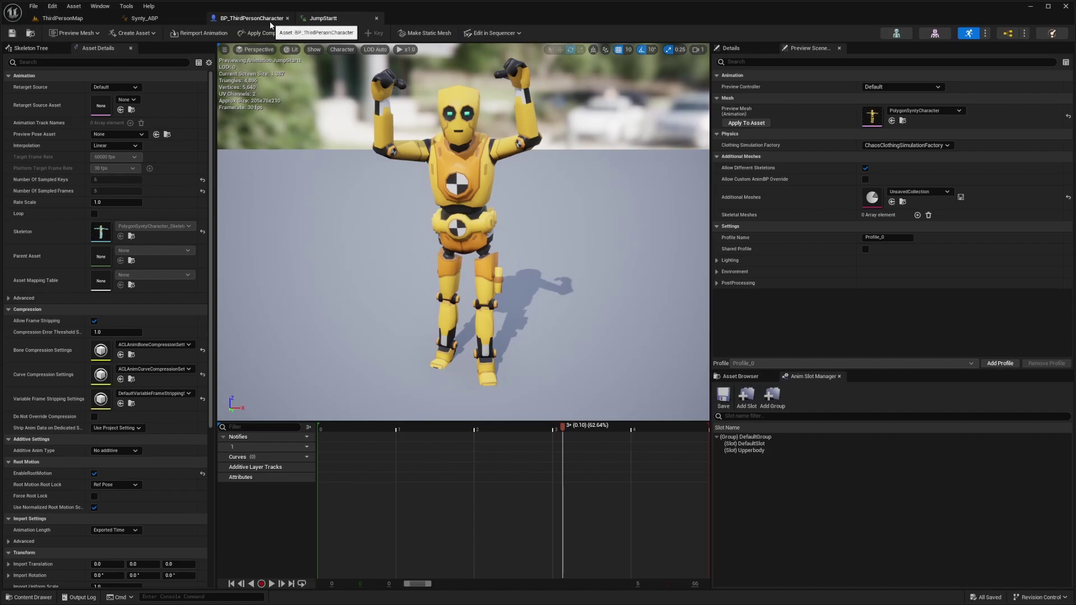
# - In Synty_ABP's Jump state, connect a JumpStartt sequence player to Output Animation Pose, align both nodes and return to Main
pyautogui.click(150, 22)
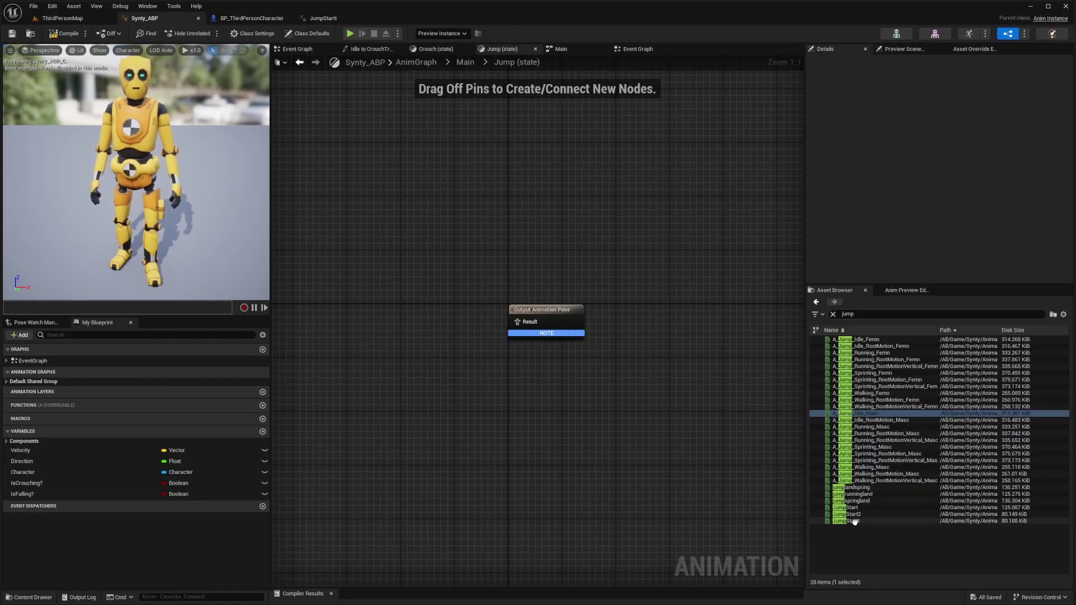
pyautogui.moveTo(854, 521); pyautogui.dragTo(519, 324)
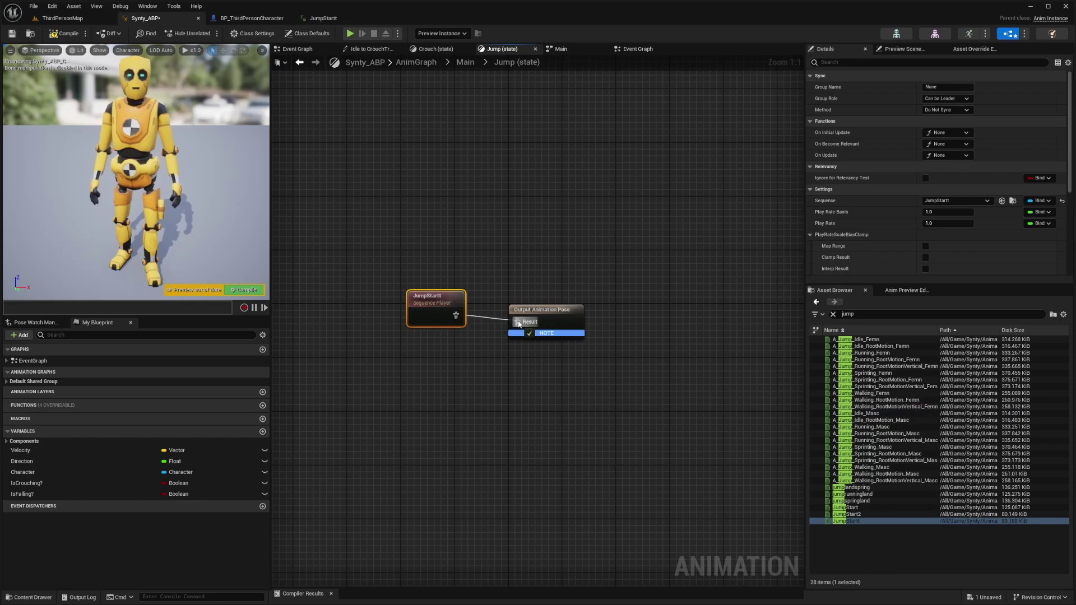
pyautogui.moveTo(556, 243); pyautogui.dragTo(380, 343)
pyautogui.press('q')
pyautogui.click(486, 241)
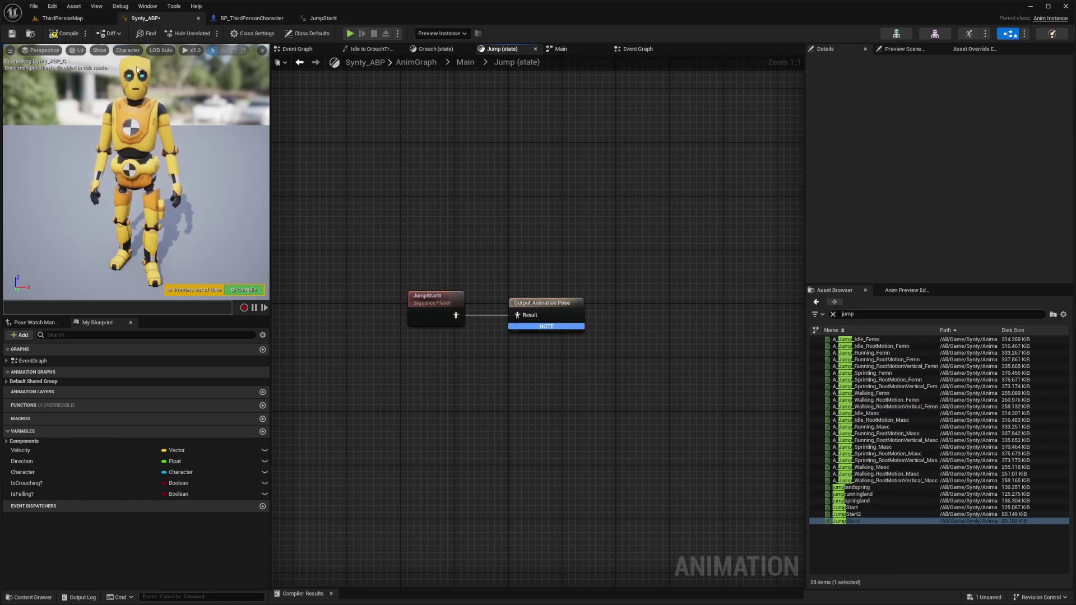
pyautogui.moveTo(555, 161); pyautogui.dragTo(367, 312)
pyautogui.click(491, 148)
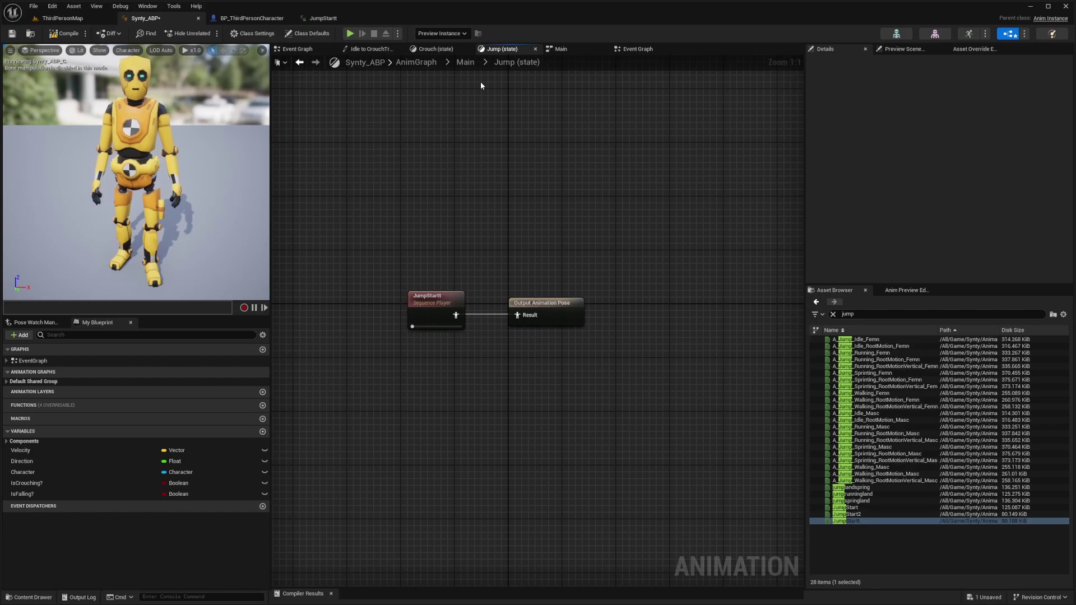
pyautogui.click(470, 65)
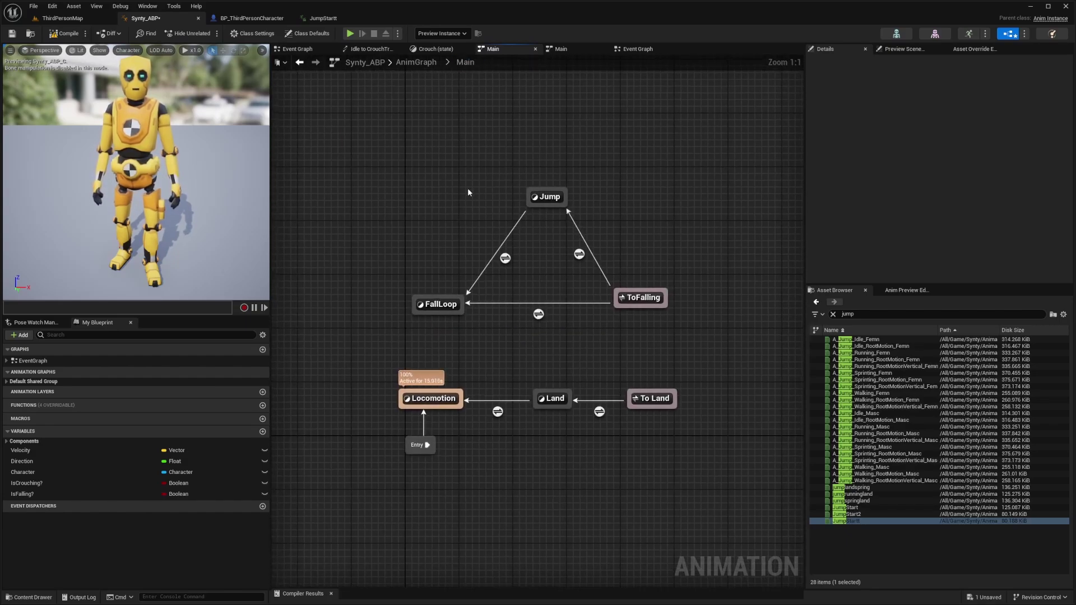
# - Enable the automatic rule based on the sequence player for the Jump to FallLoop transition
pyautogui.click(506, 257)
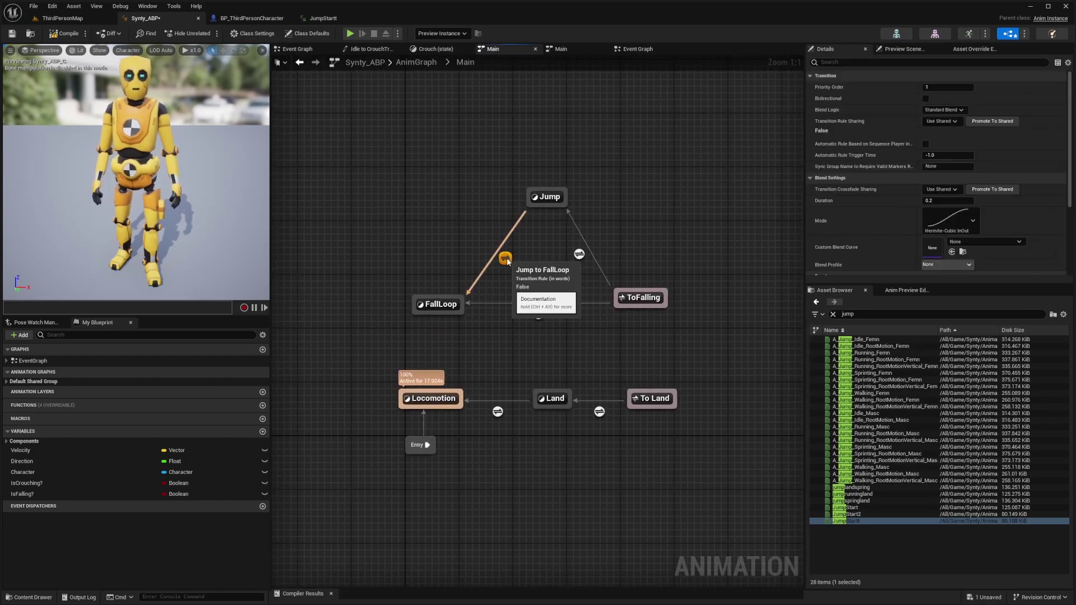
pyautogui.click(926, 144)
pyautogui.moveTo(670, 233); pyautogui.dragTo(629, 162)
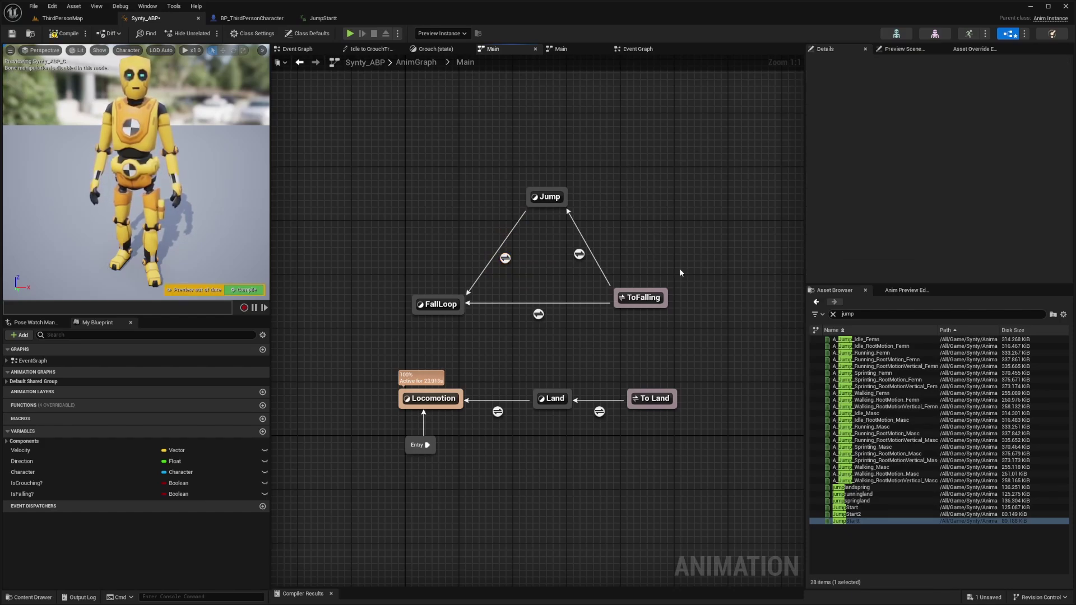
# - Review how the ToFalling alias and the Jump and FallLoop states connect in the Main state machine
pyautogui.click(643, 297)
pyautogui.click(557, 197)
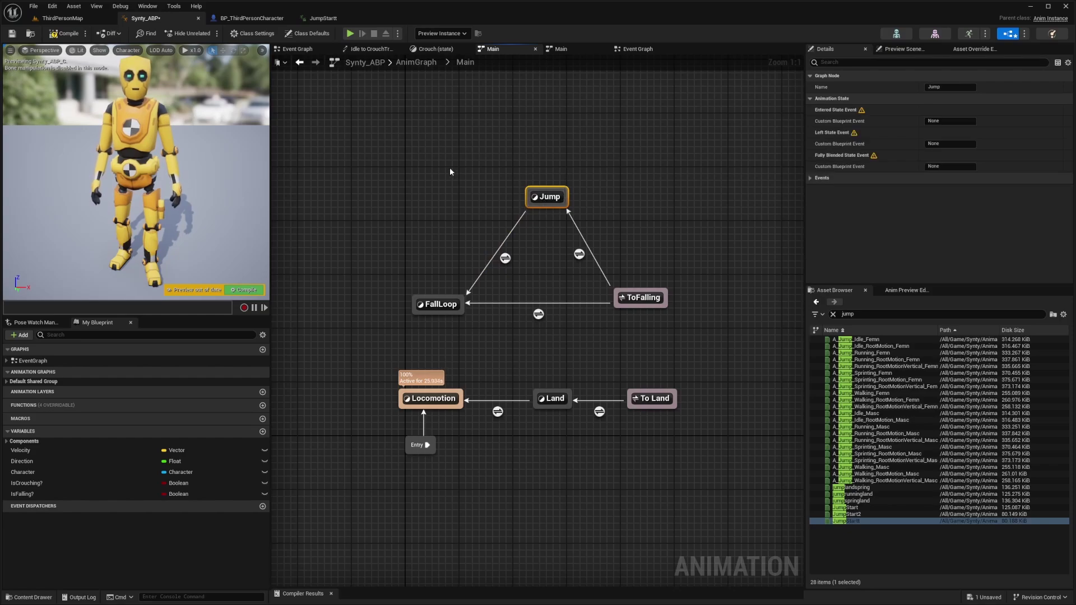
pyautogui.moveTo(447, 174); pyautogui.dragTo(379, 328)
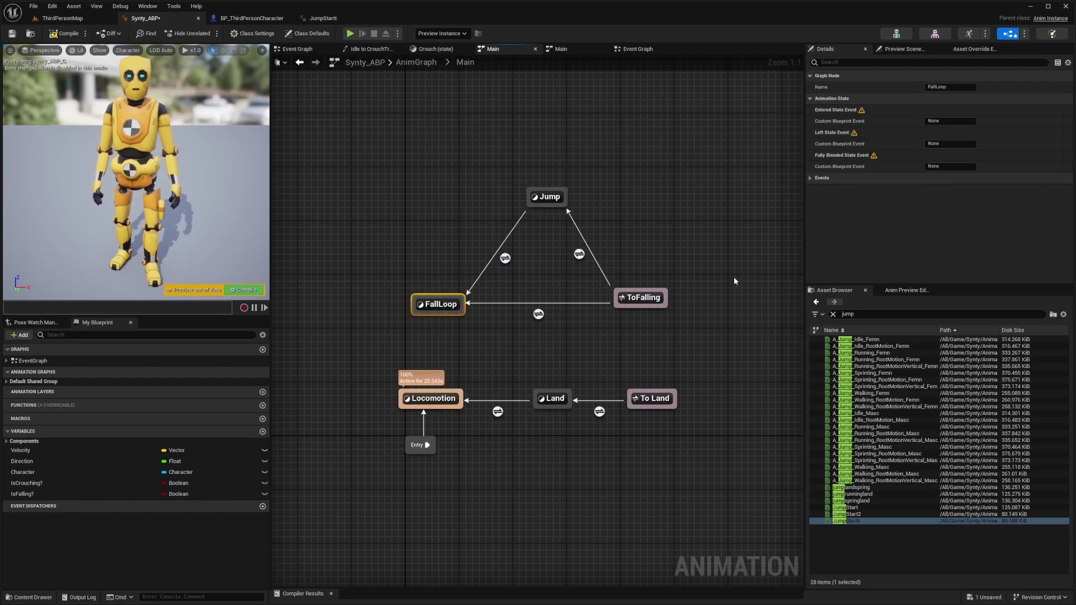
pyautogui.moveTo(734, 277); pyautogui.dragTo(633, 308)
pyautogui.moveTo(543, 293); pyautogui.dragTo(421, 312)
pyautogui.click(558, 289)
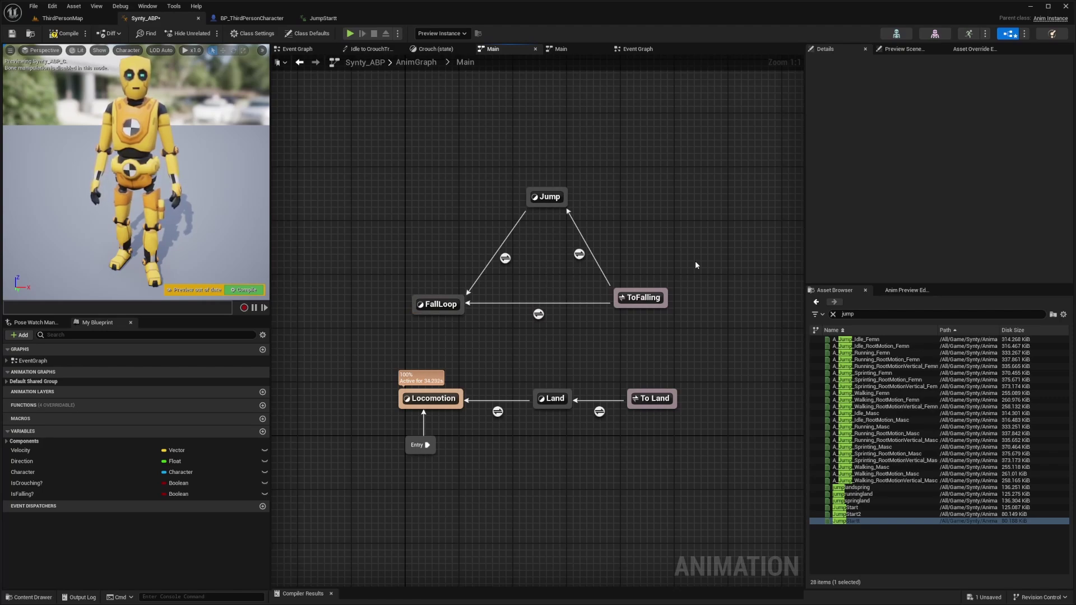
pyautogui.click(431, 306)
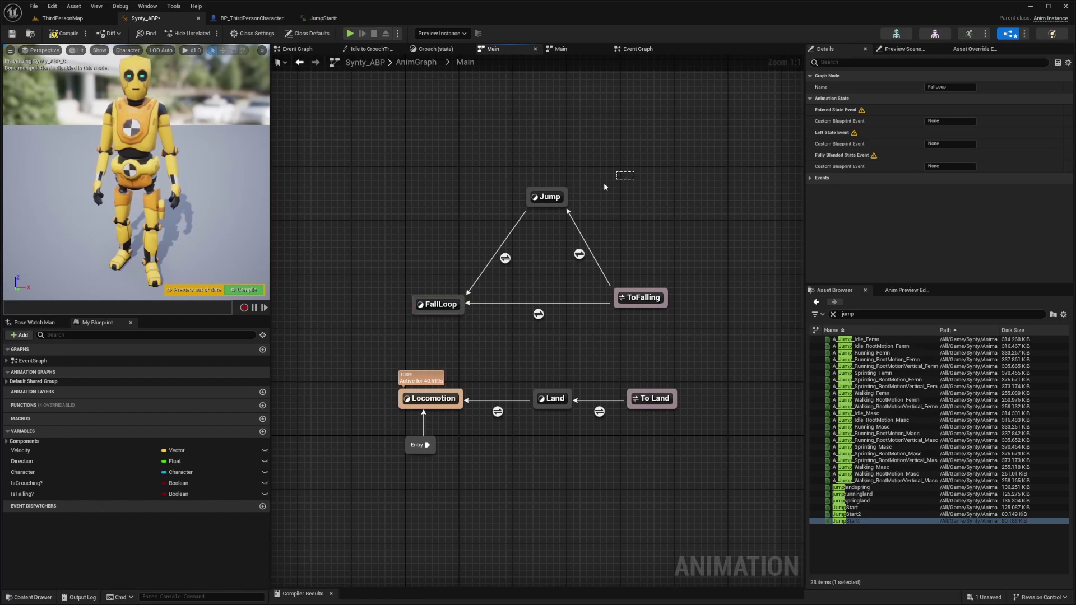
pyautogui.click(555, 197)
pyautogui.moveTo(559, 196); pyautogui.dragTo(558, 197)
pyautogui.moveTo(443, 236); pyautogui.dragTo(410, 314)
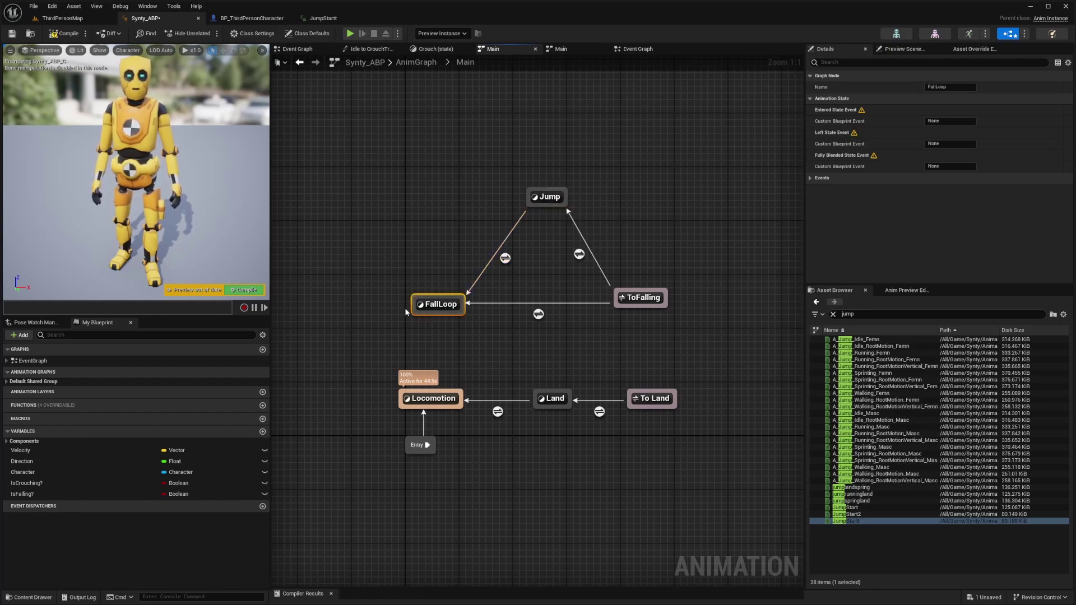
# - In the ToFalling to FallLoop rule, connect IsFalling? to Can Enter Transition, compile and return to Main
pyautogui.doubleClick(538, 315)
pyautogui.keyDown('ctrl'); pyautogui.moveTo(23, 494); pyautogui.dragTo(436, 349); pyautogui.keyUp('ctrl')
pyautogui.click(65, 34)
pyautogui.click(442, 144)
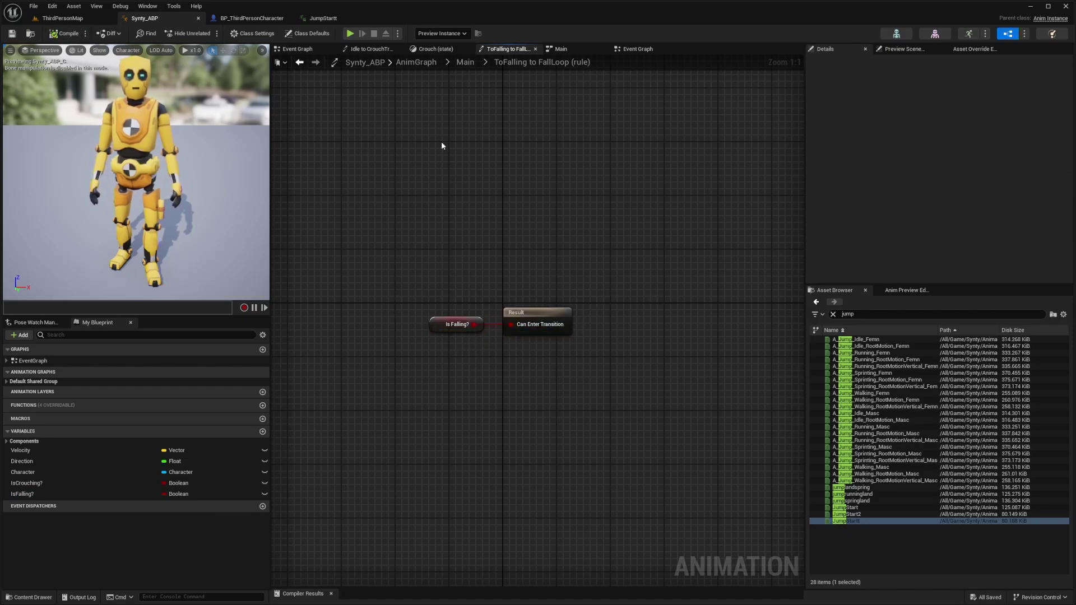
pyautogui.click(465, 63)
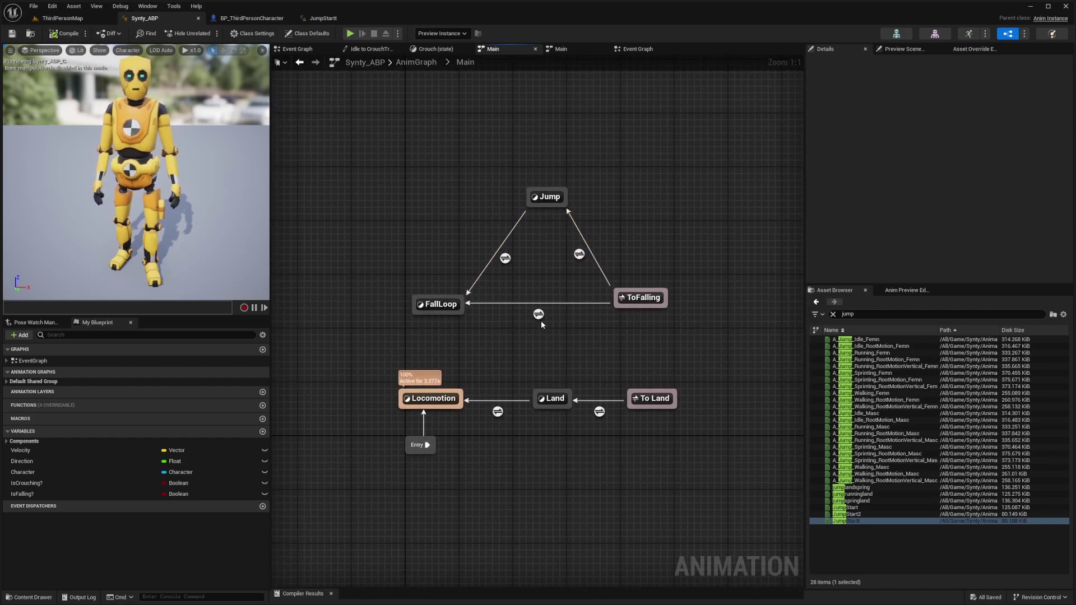
# - Set the priority order of the ToFalling to FallLoop transition to 2
pyautogui.moveTo(569, 328); pyautogui.dragTo(516, 309)
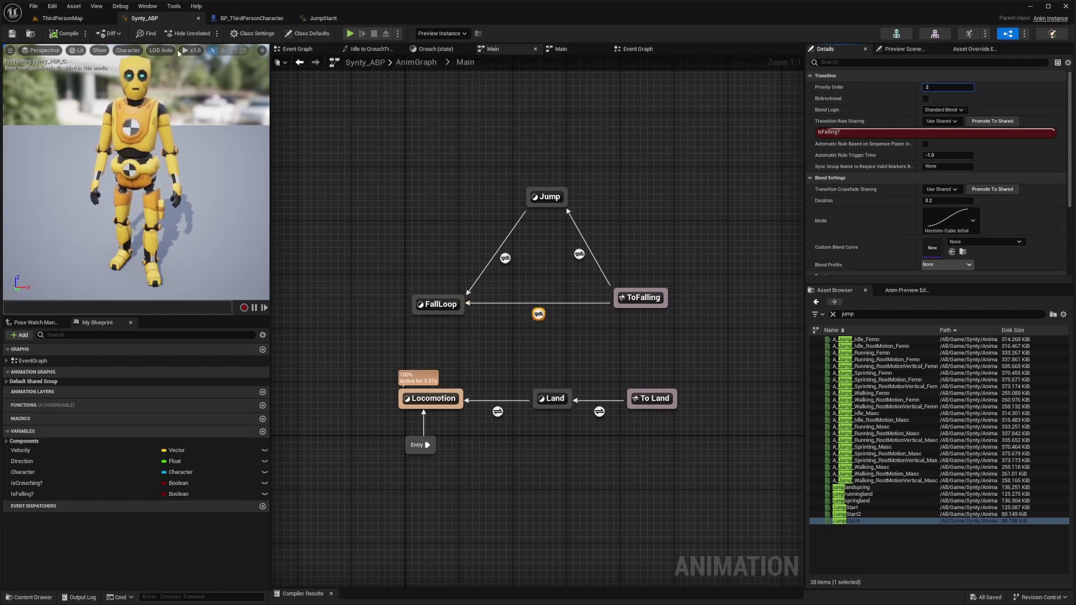
pyautogui.moveTo(673, 172); pyautogui.dragTo(513, 298)
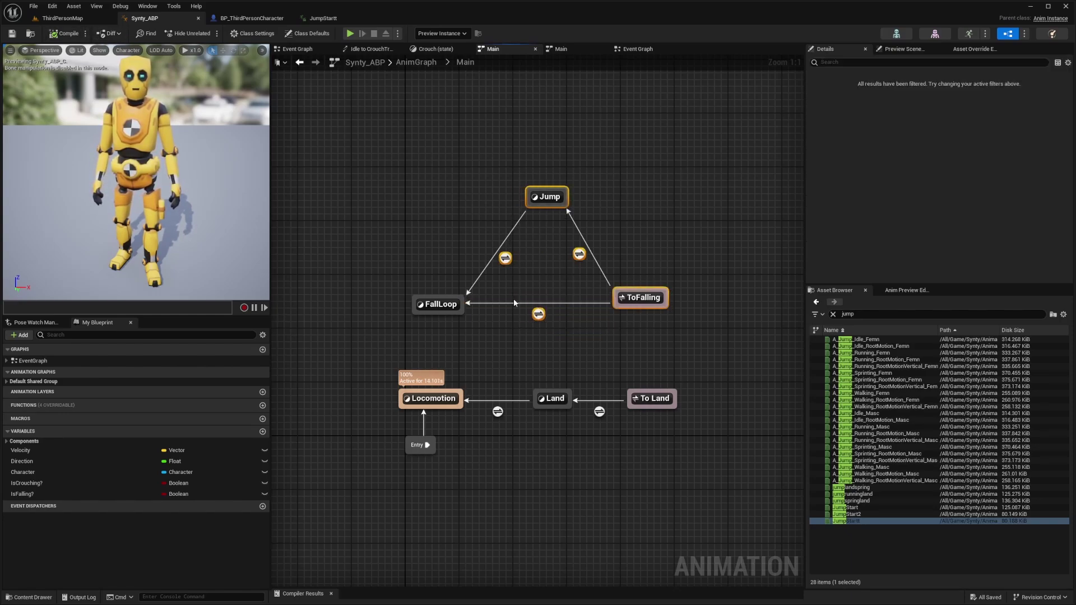
pyautogui.click(648, 205)
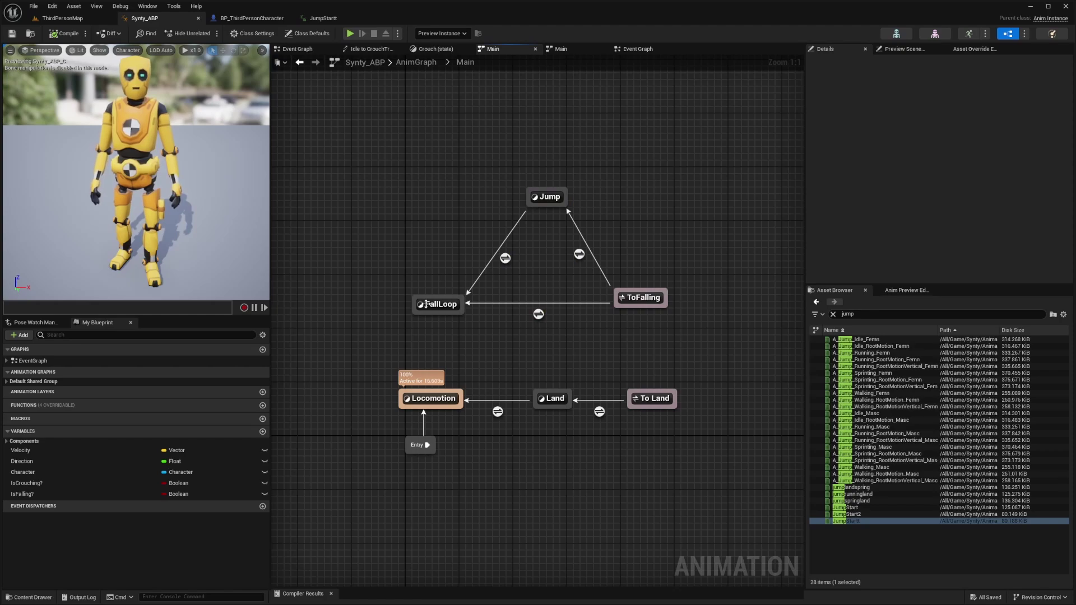
# - In the FallLoop state, connect an A_InAir_FallShort_Masc sequence player to Output Animation Pose, align both nodes and return to Main
pyautogui.doubleClick(427, 304)
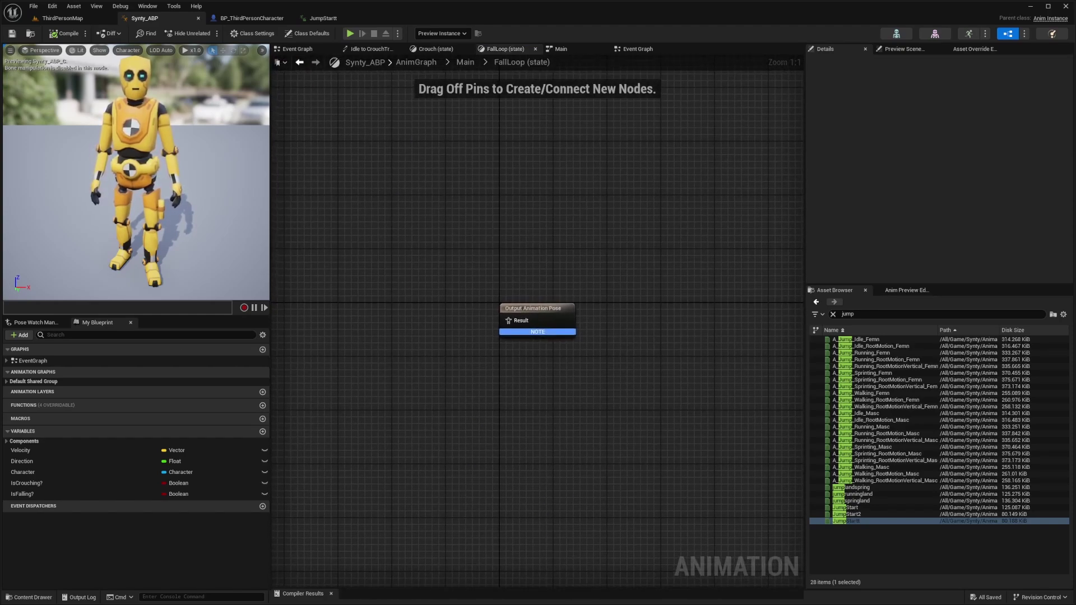
pyautogui.doubleClick(847, 314)
pyautogui.write('inair')
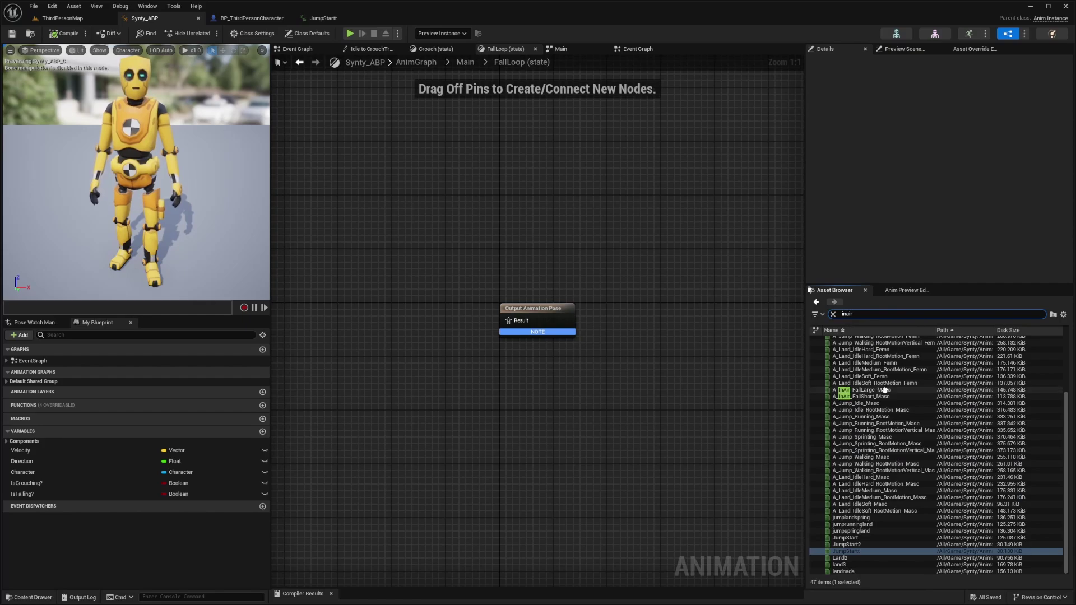
pyautogui.moveTo(890, 394)
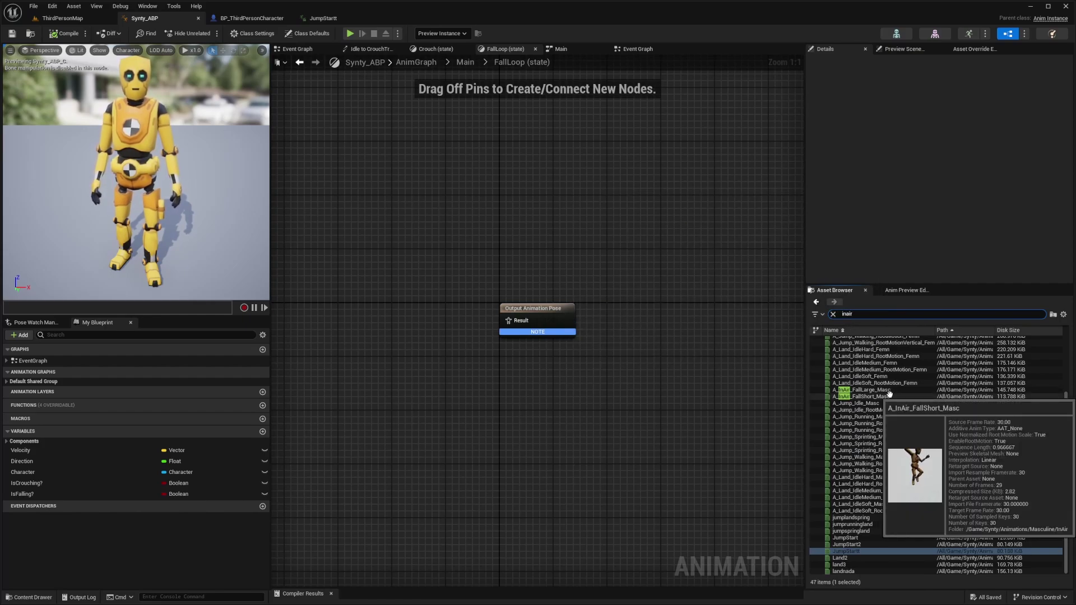
pyautogui.moveTo(889, 394); pyautogui.dragTo(428, 305)
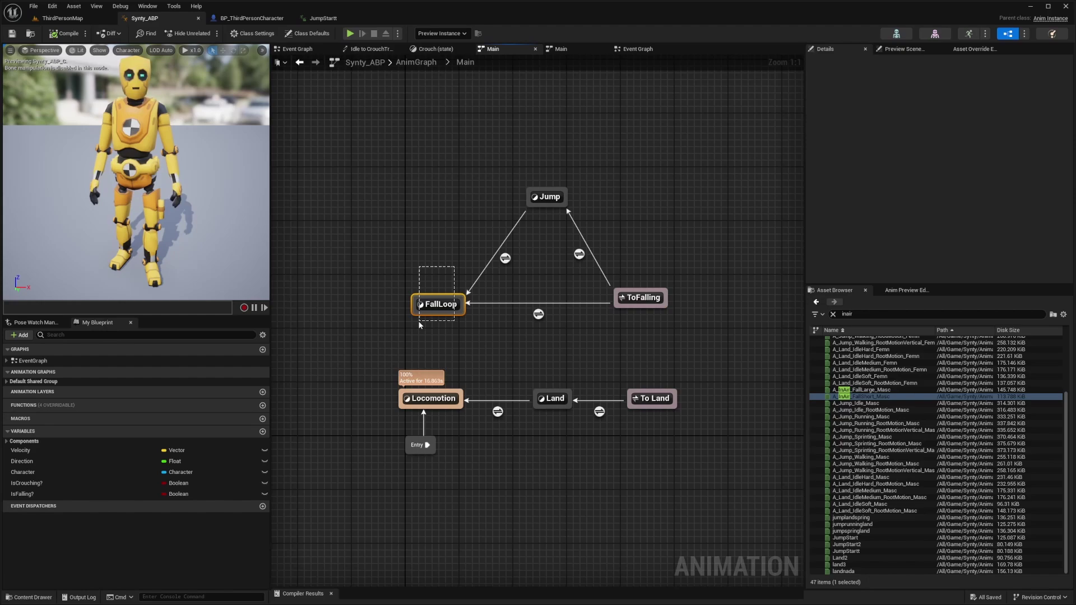
pyautogui.click(431, 301)
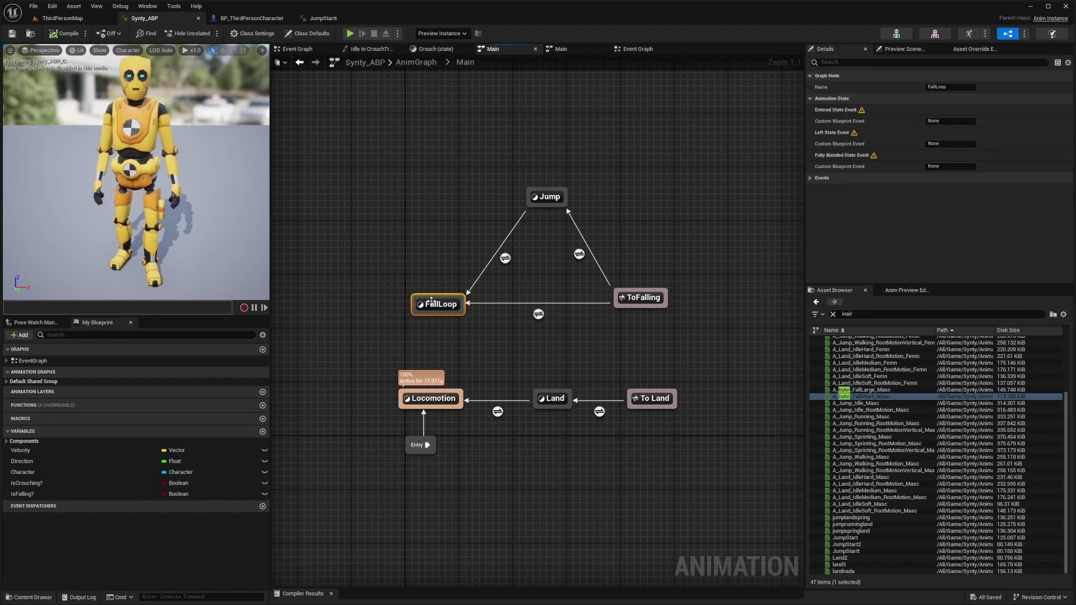
# - Examine the ToFalling and To Land state alias options and the states that each alias leads to
pyautogui.moveTo(740, 241); pyautogui.dragTo(634, 315)
pyautogui.click(702, 229)
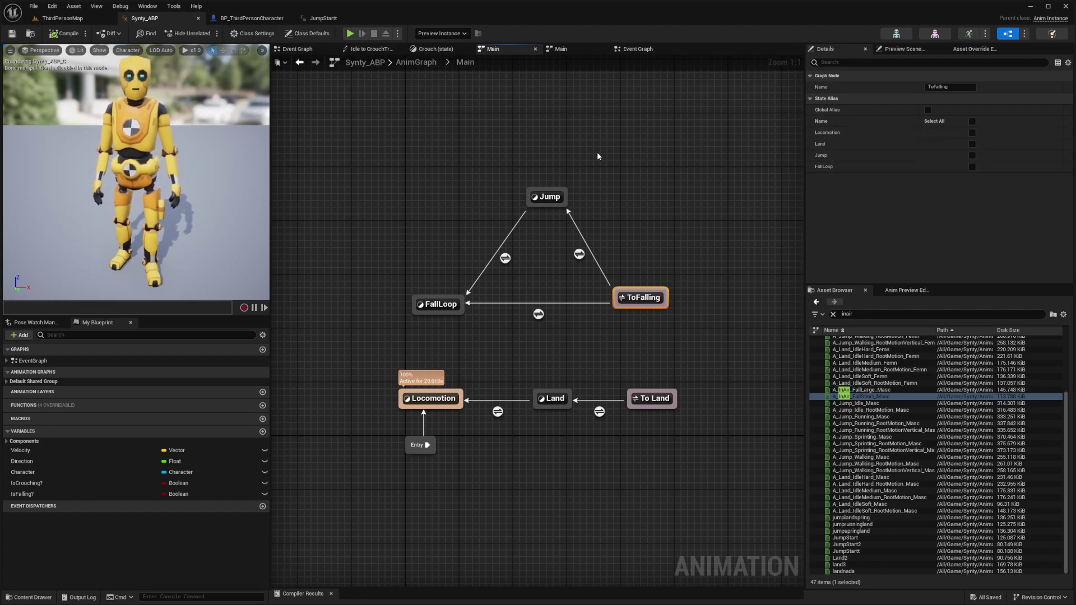
pyautogui.moveTo(597, 153); pyautogui.dragTo(543, 197)
pyautogui.moveTo(469, 233); pyautogui.dragTo(444, 301)
pyautogui.moveTo(553, 353); pyautogui.dragTo(549, 393)
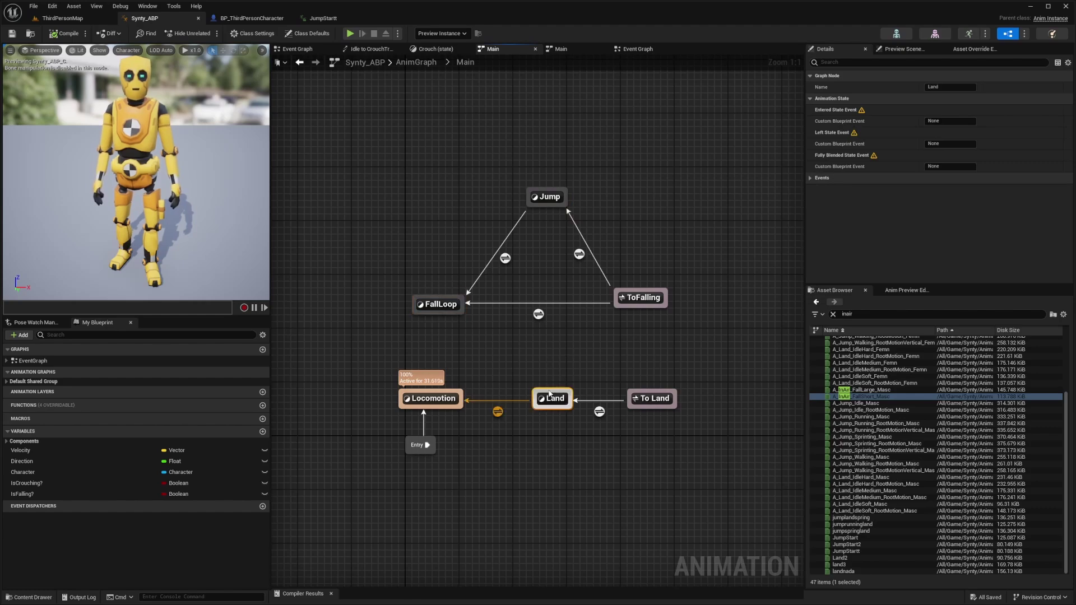
pyautogui.moveTo(699, 259); pyautogui.dragTo(663, 300)
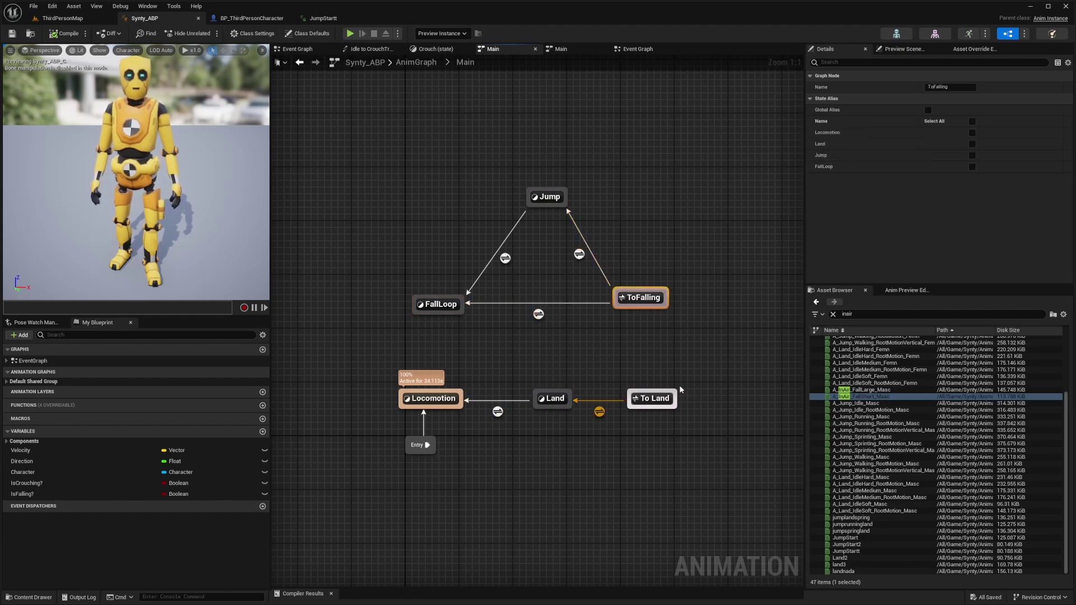
pyautogui.moveTo(679, 385); pyautogui.dragTo(661, 404)
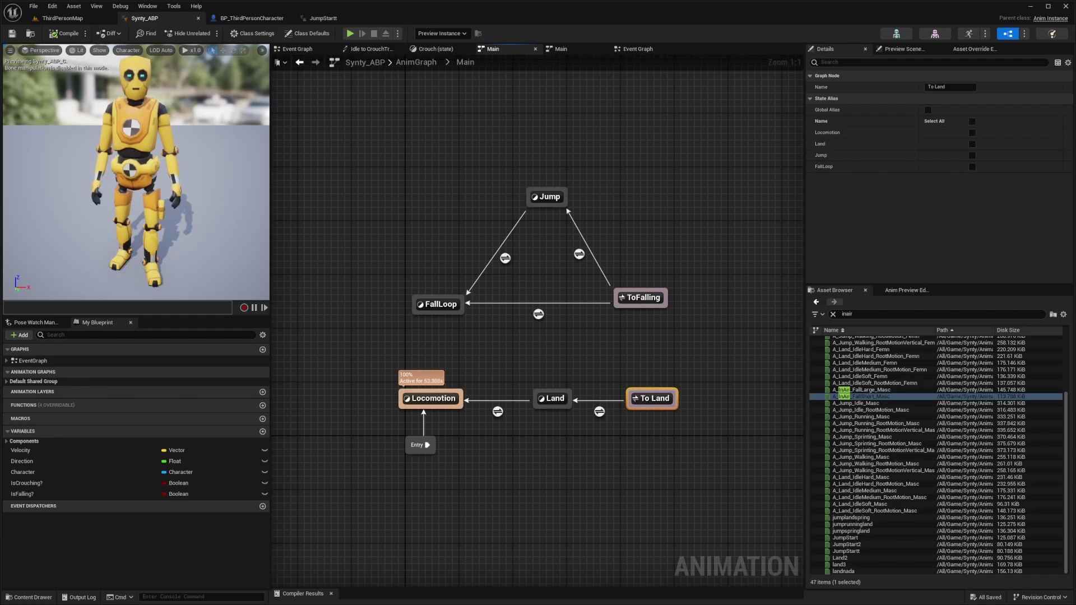
pyautogui.click(634, 303)
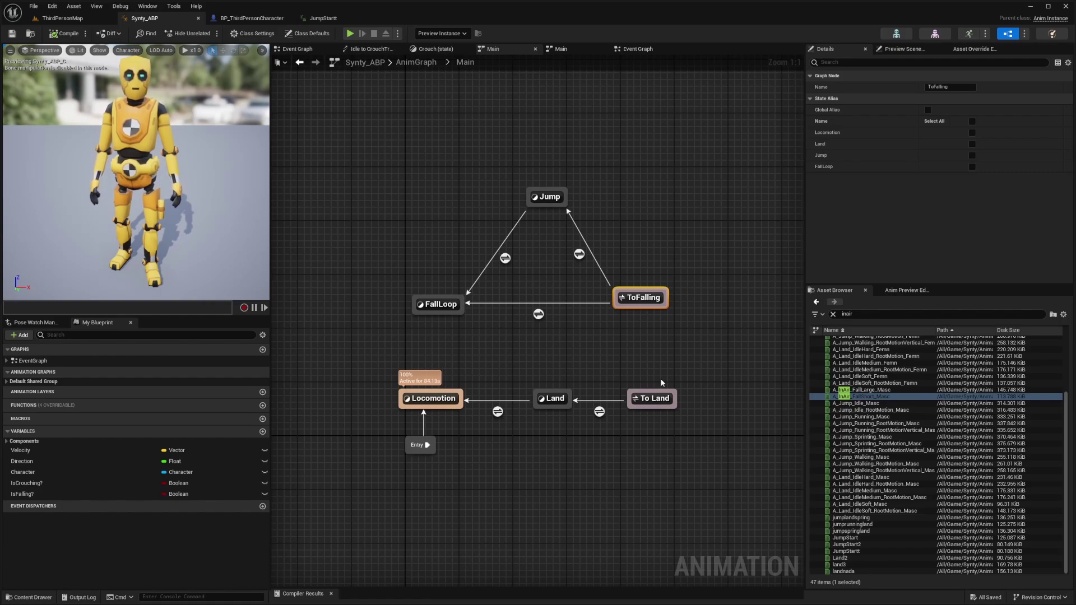
pyautogui.click(547, 196)
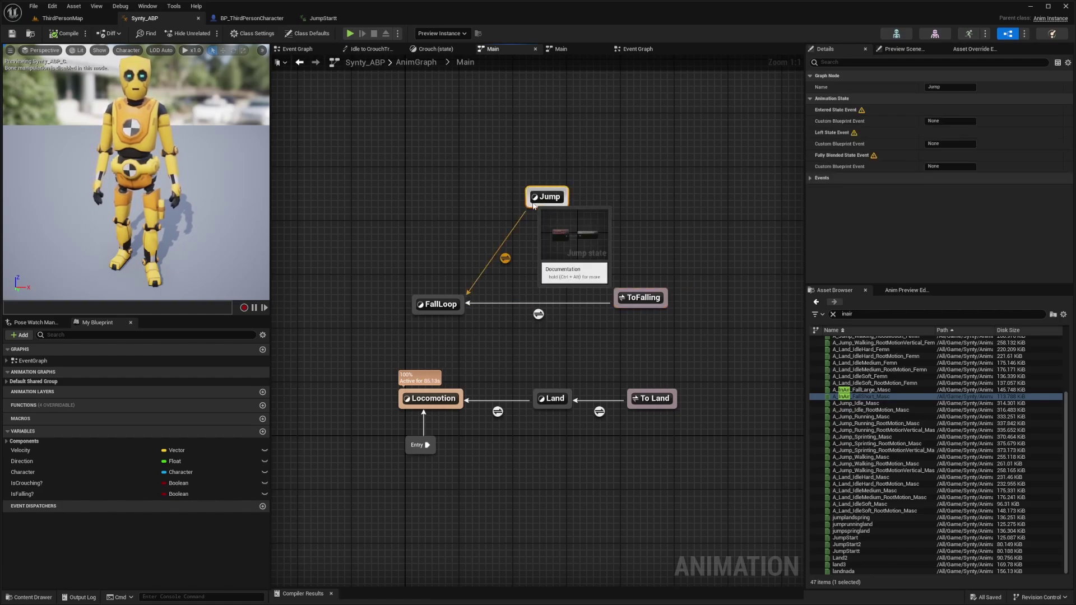
pyautogui.moveTo(454, 264); pyautogui.dragTo(432, 317)
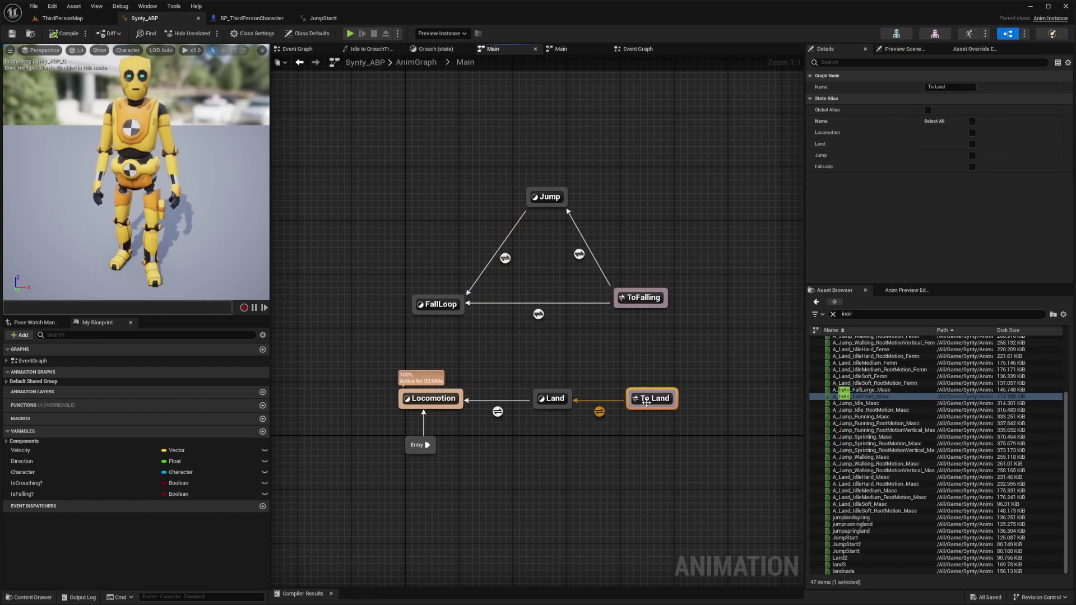
# - Include Jump and FallLoop in the To Land alias and Locomotion in the ToFalling alias, and compile Synty_ABP
pyautogui.click(972, 155)
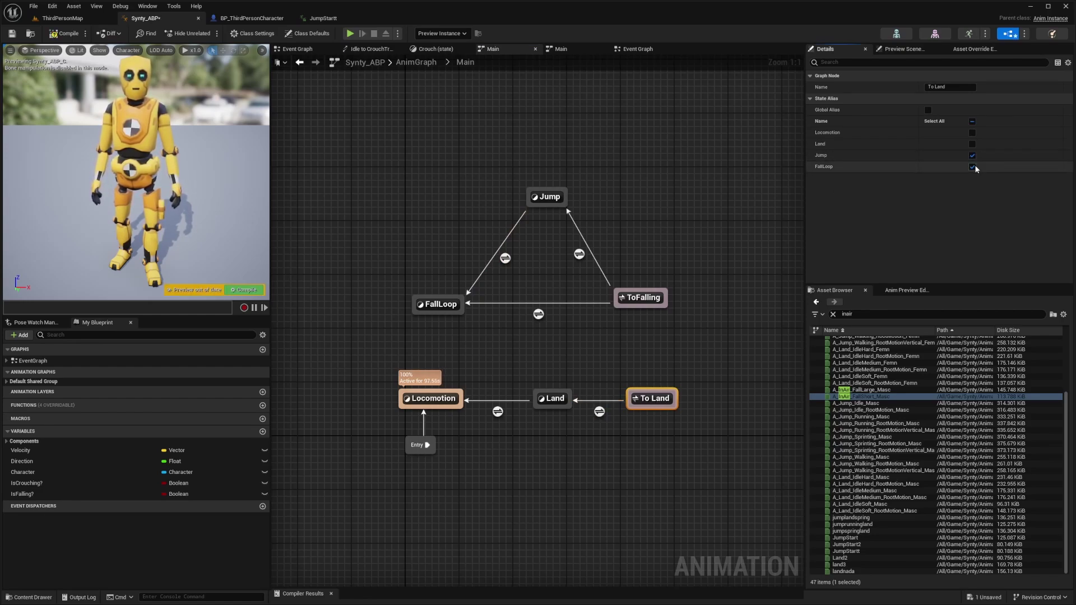
pyautogui.moveTo(693, 257); pyautogui.dragTo(648, 315)
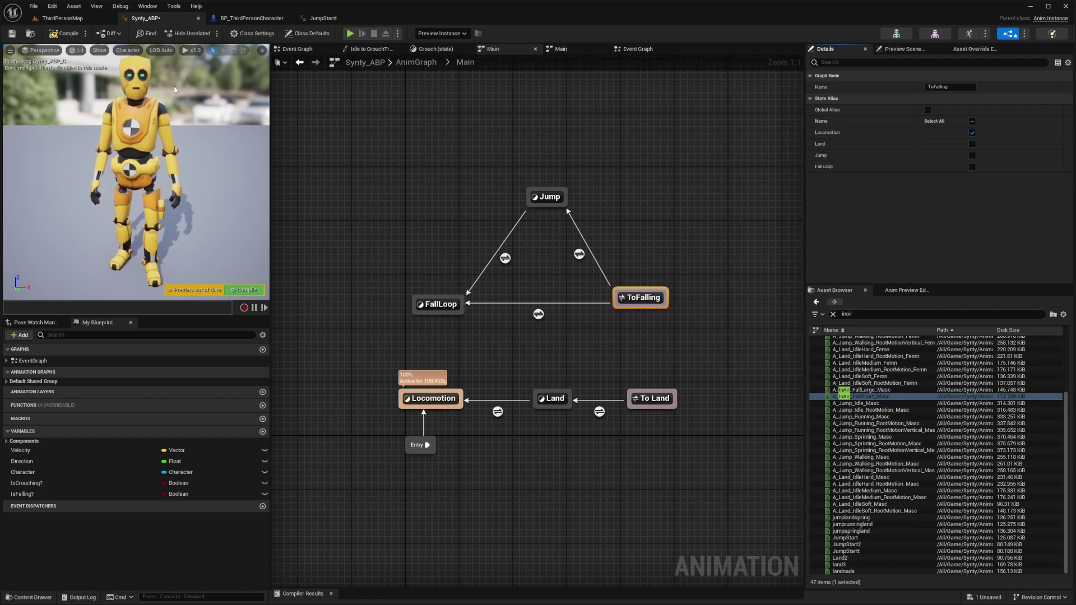
pyautogui.click(62, 34)
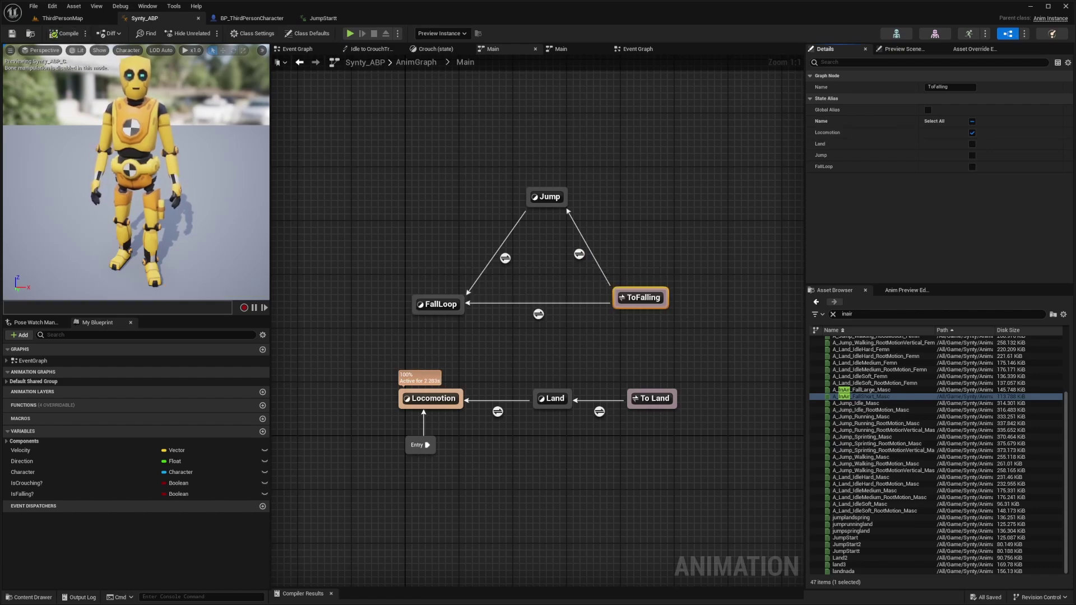
pyautogui.moveTo(401, 150); pyautogui.dragTo(401, 147, button='right')
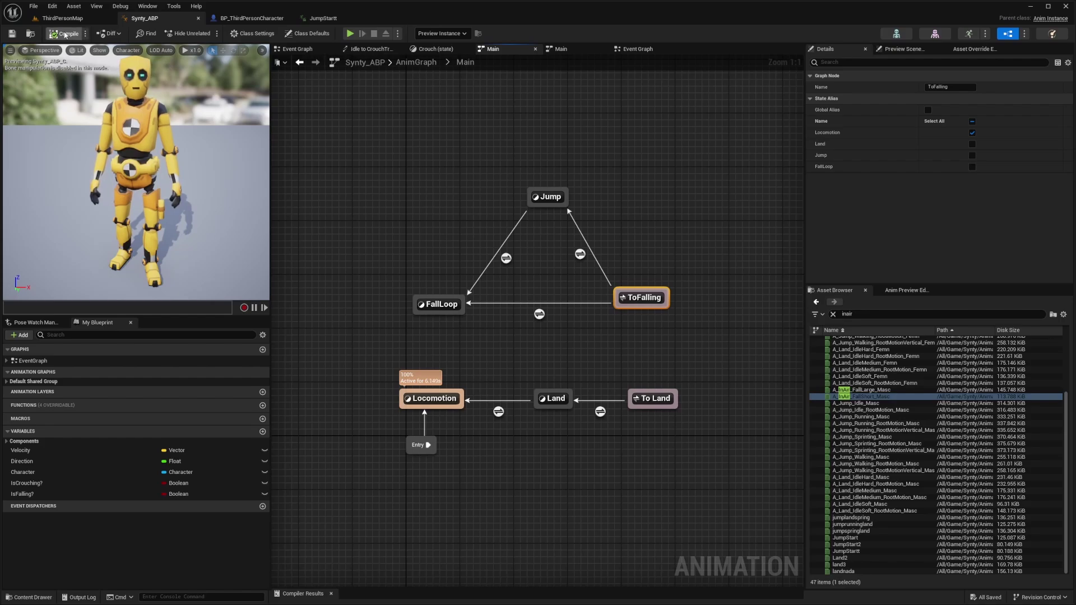
# - Play ThirdPersonMap full screen and test the character's jumps while standing and running
pyautogui.click(77, 20)
pyautogui.moveTo(315, 150)
pyautogui.mouseDown(button='right')
pyautogui.moveTo(350, 151)
pyautogui.moveTo(315, 150)
pyautogui.mouseUp(button='right')
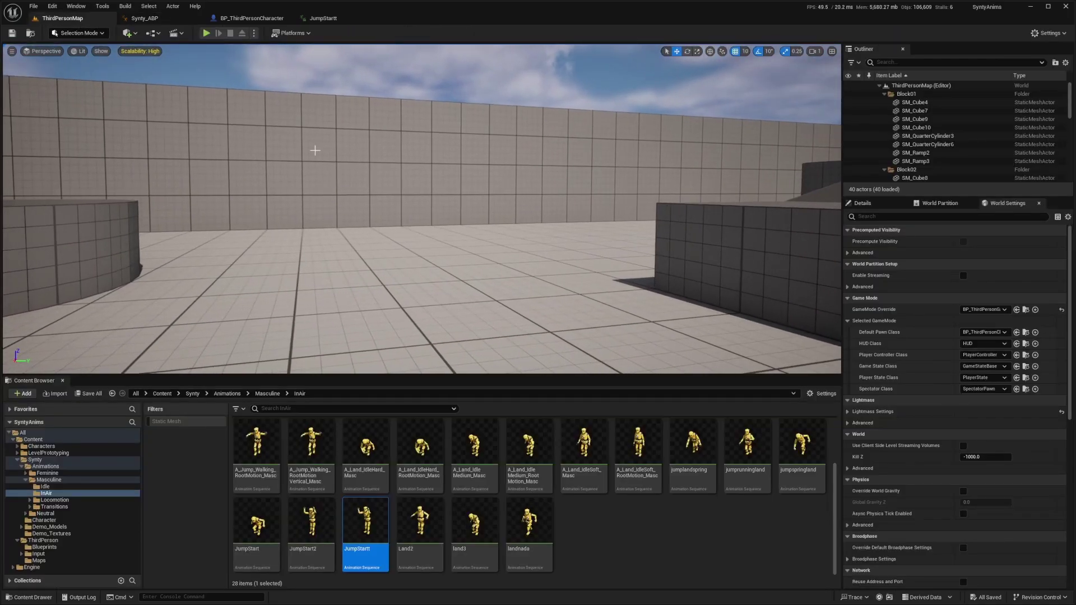
pyautogui.press('F11')
pyautogui.hotkey('alt', 'p')
pyautogui.click(424, 147)
pyautogui.press('space')
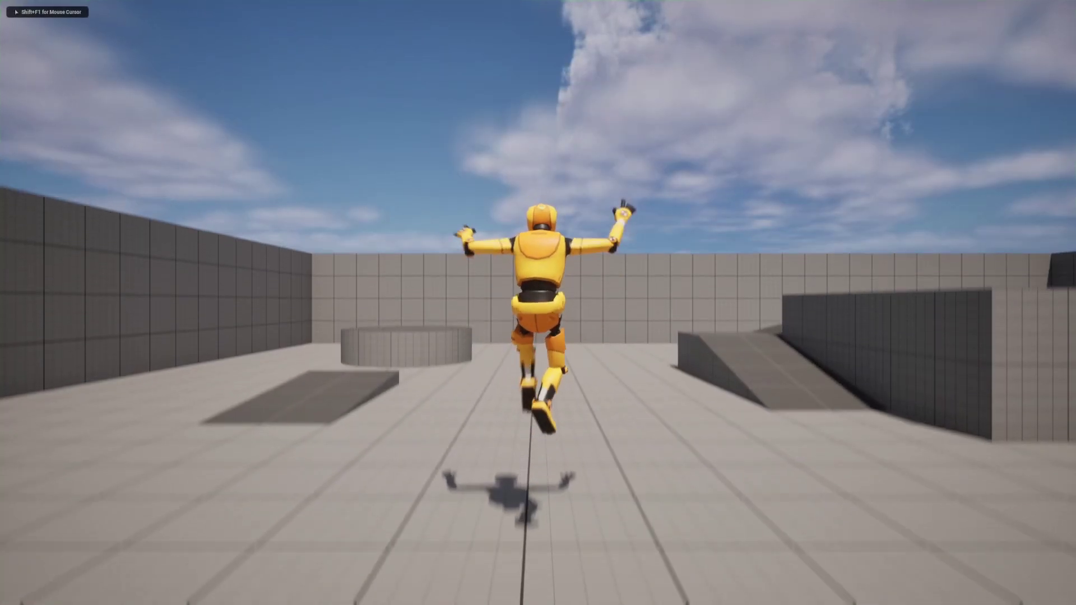
pyautogui.press('space')
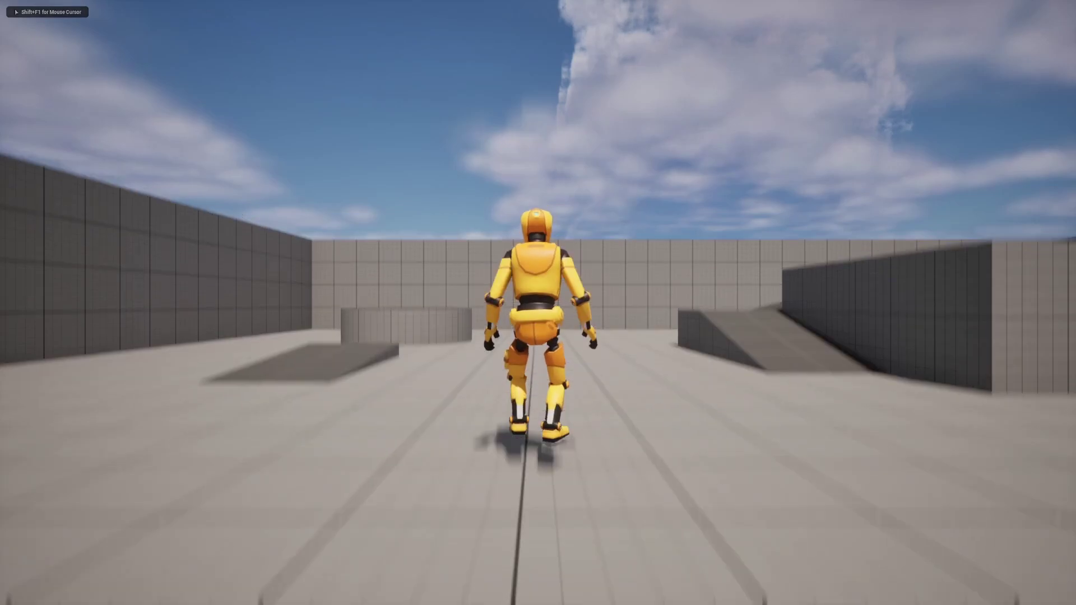
pyautogui.press('space')
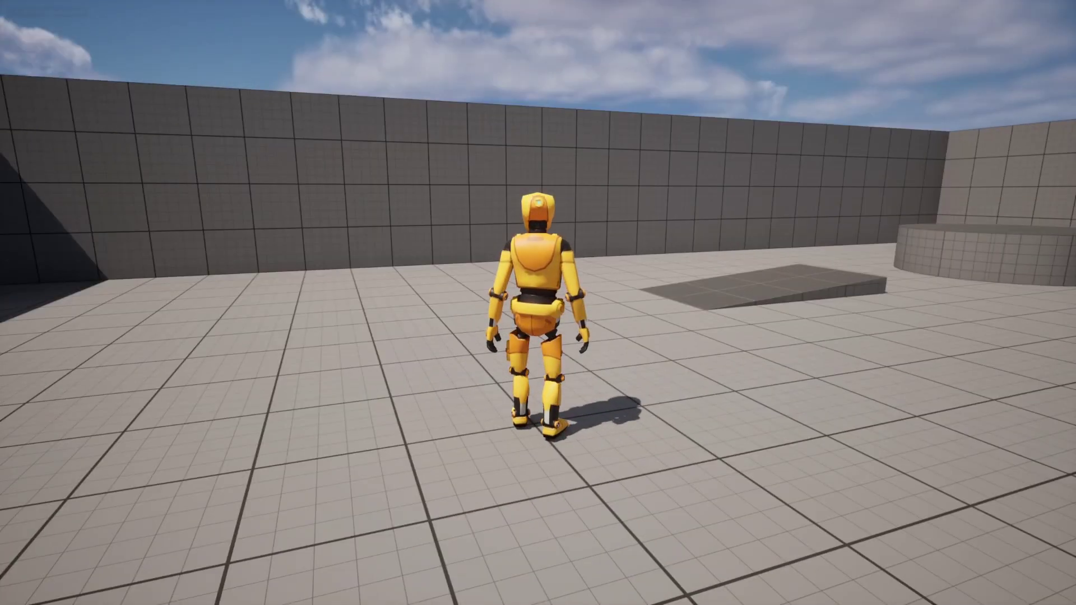
pyautogui.press('w')
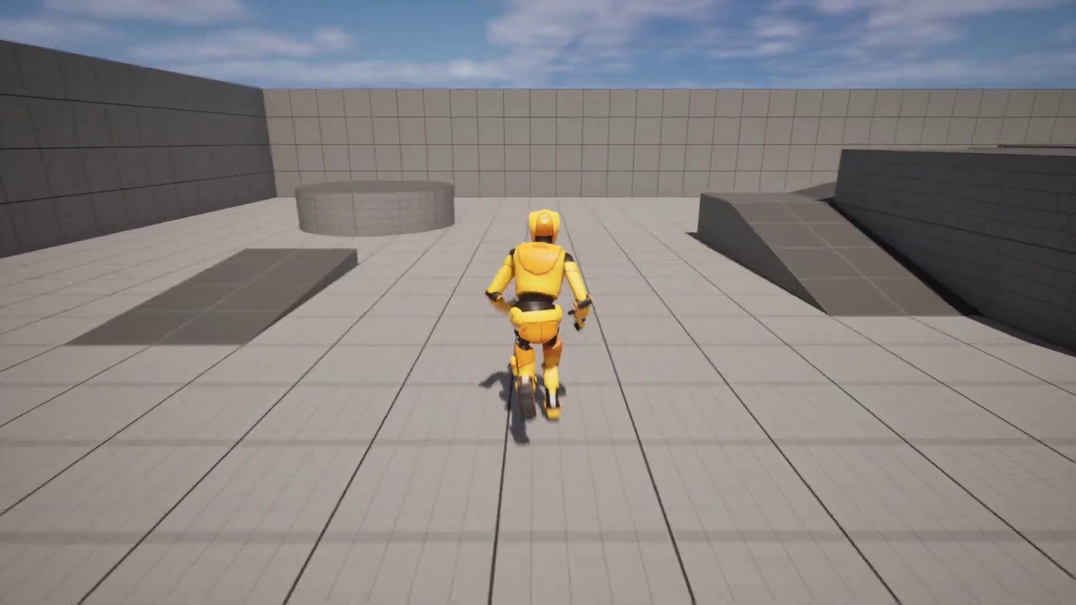
pyautogui.press('space')
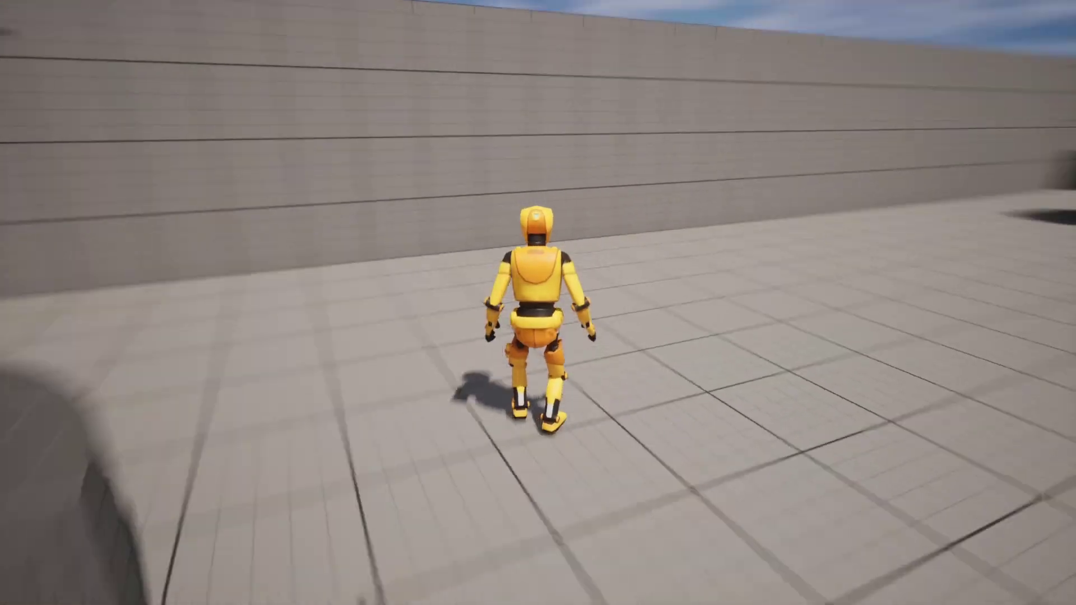
pyautogui.press('space')
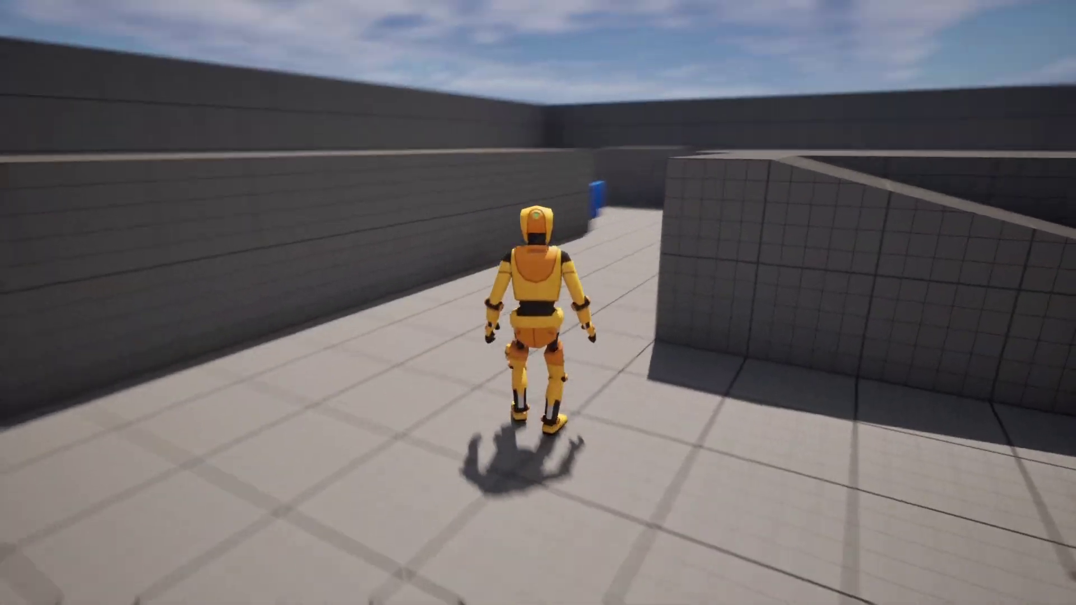
# - Test further jumps with the running character, stop play mode and leave the full-screen view
pyautogui.press('space')
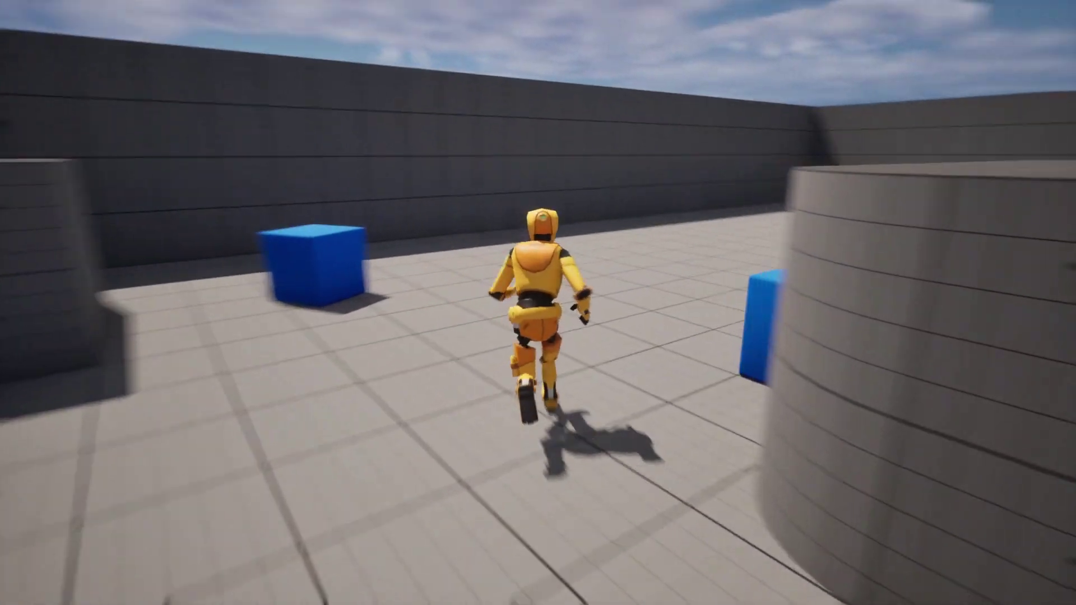
pyautogui.press('space')
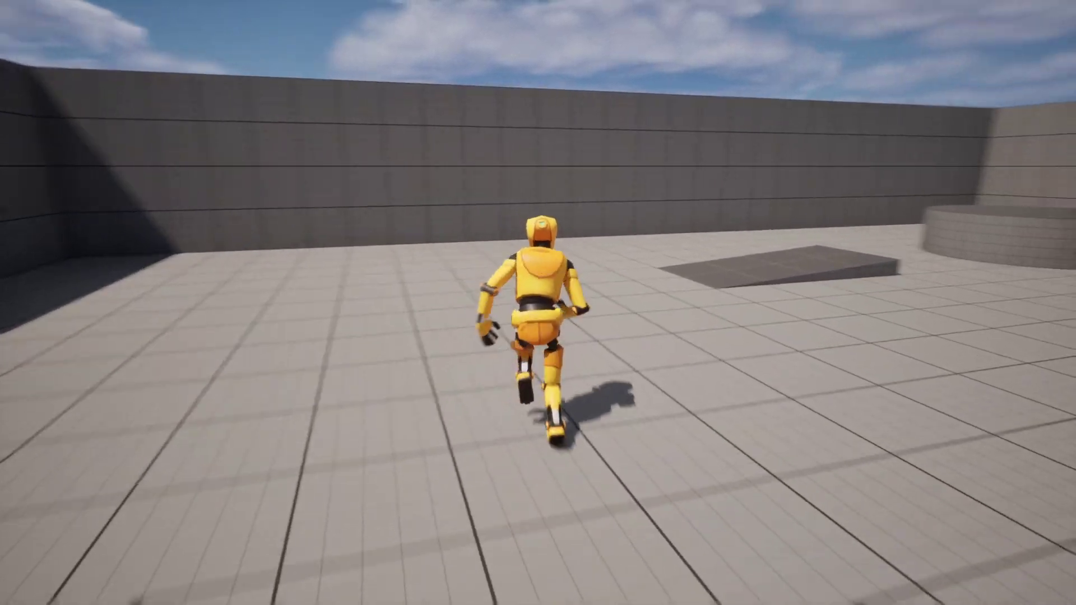
pyautogui.press('space')
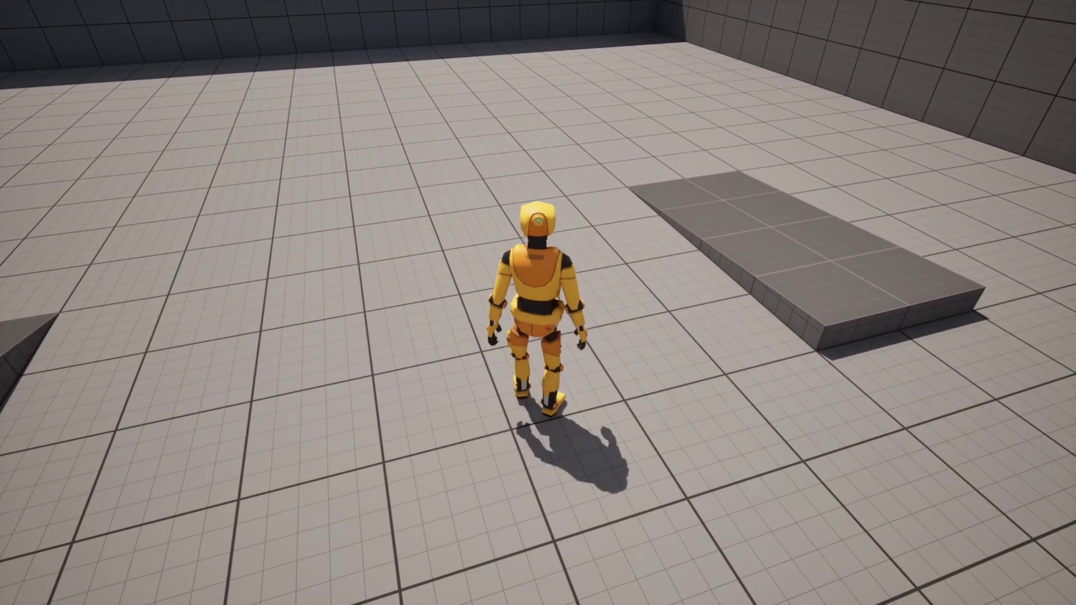
pyautogui.press('Escape')
pyautogui.press('F11')
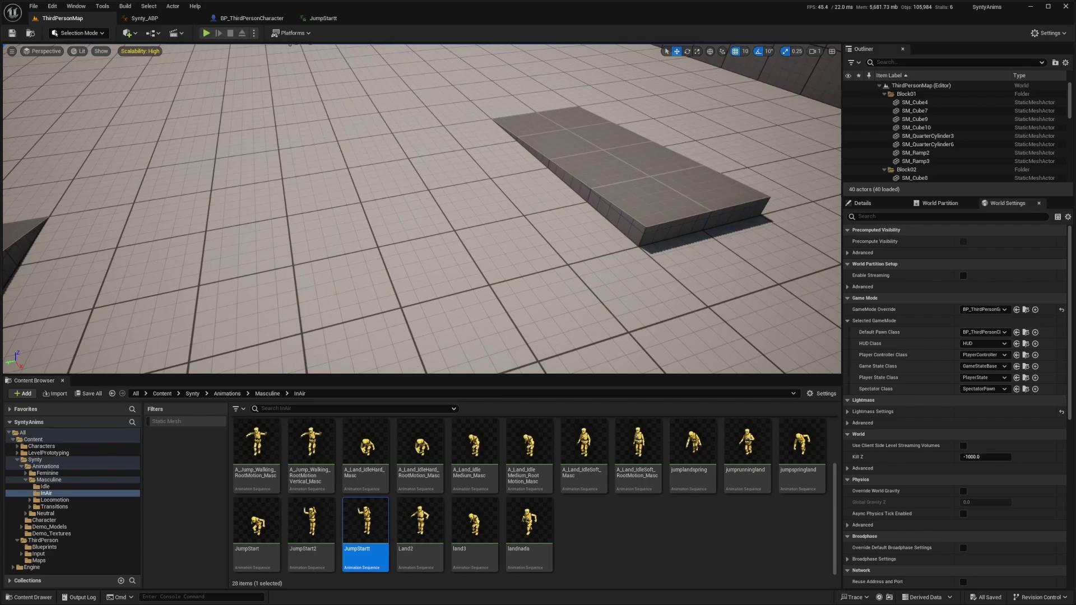
# - Open the A_Land_IdleSoft_Masc animation from the Land state of Synty_ABP and scrub through its landing motion
pyautogui.click(144, 18)
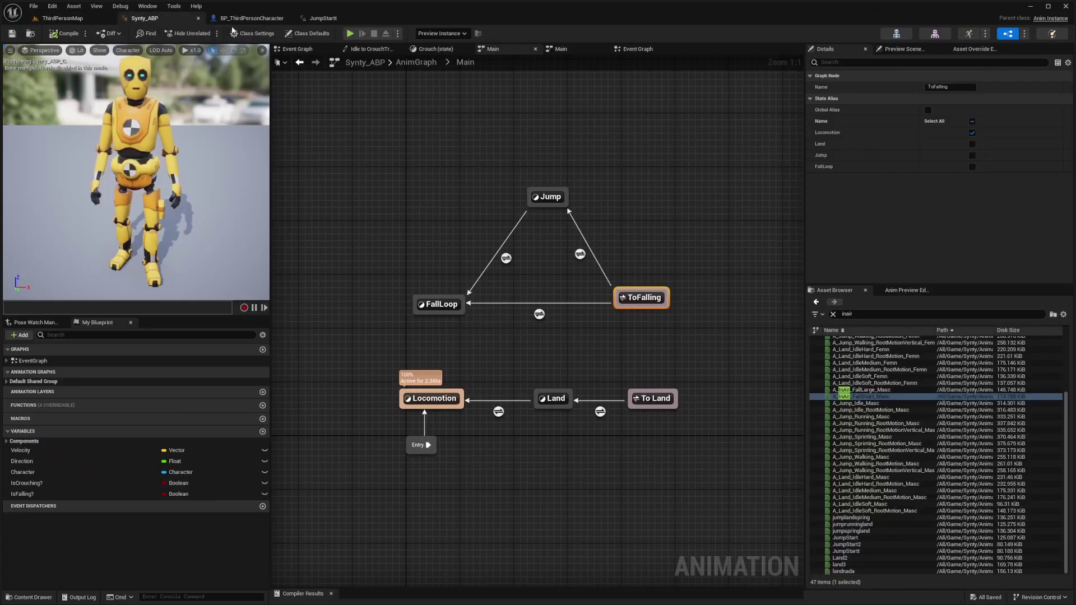
pyautogui.doubleClick(551, 399)
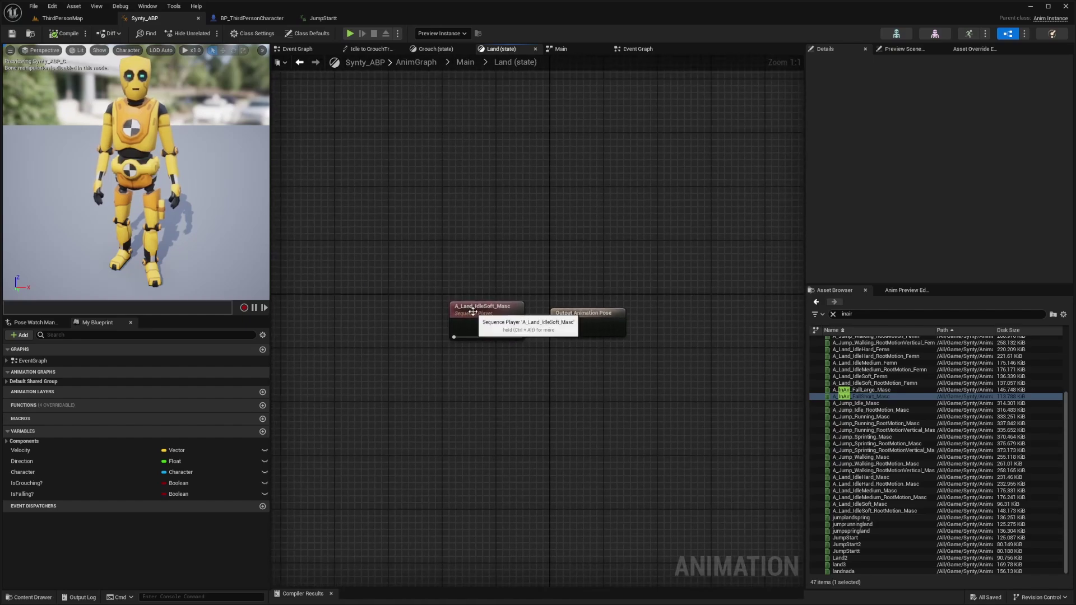
pyautogui.doubleClick(484, 313)
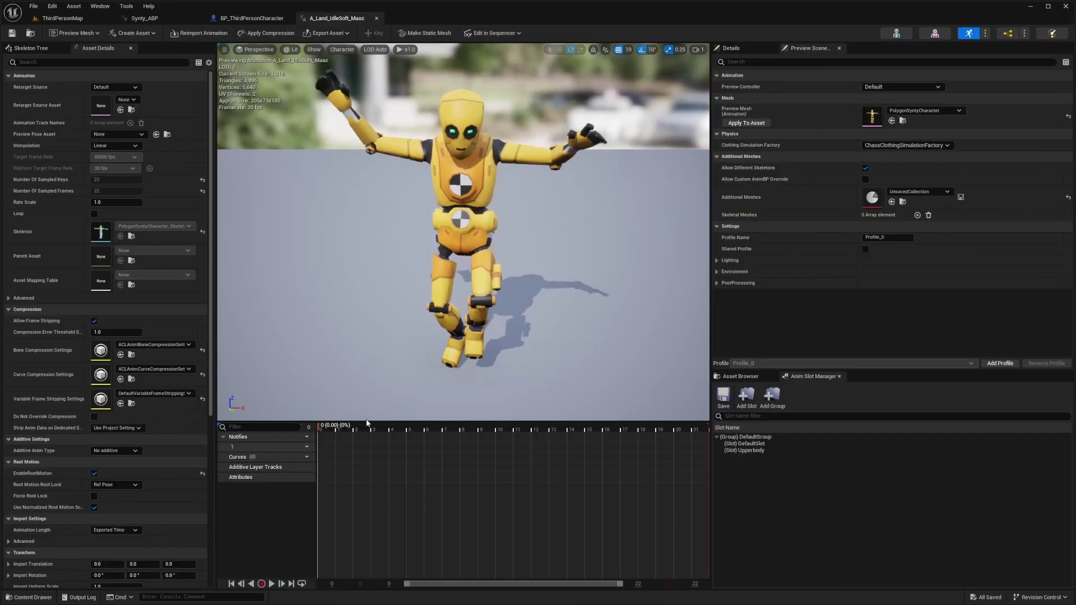
pyautogui.moveTo(318, 431); pyautogui.dragTo(486, 431)
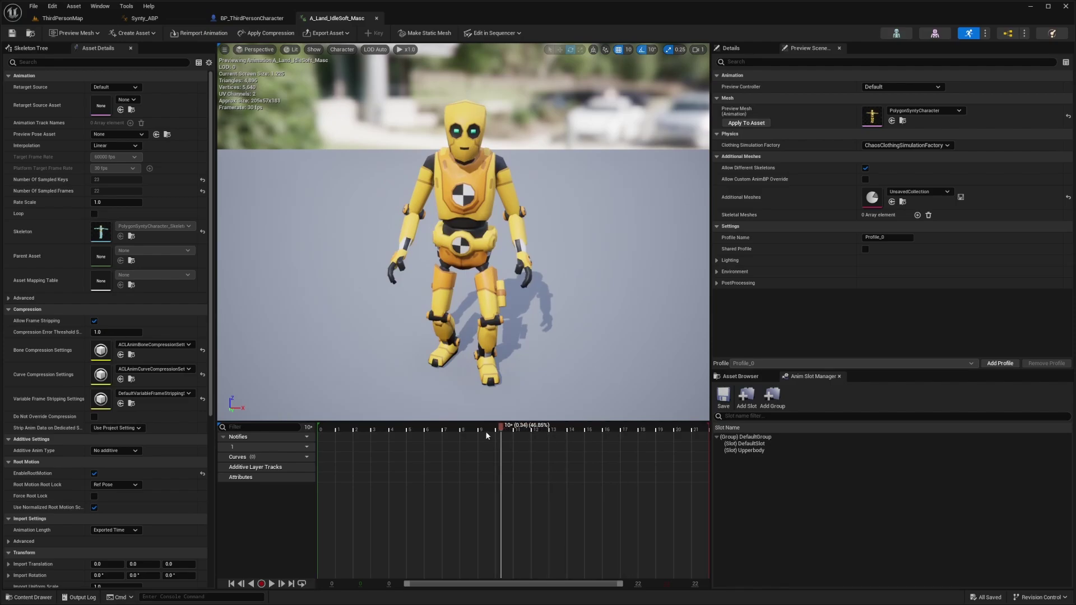
pyautogui.moveTo(663, 437); pyautogui.dragTo(455, 430)
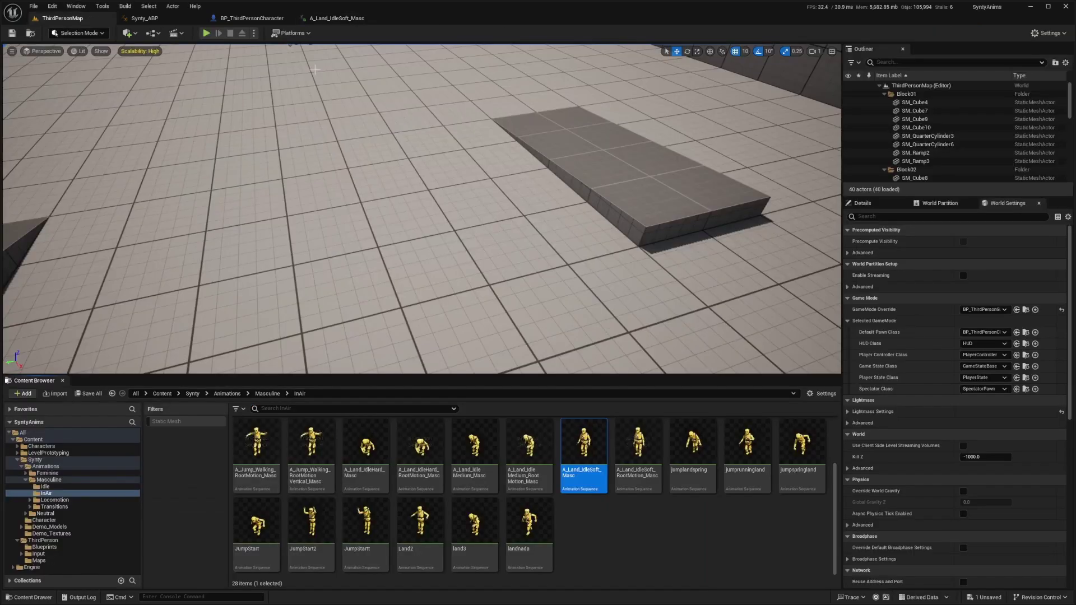
# - Duplicate A_Land_IdleSoft_Masc and trim the copy by removing frames 0 to 3, followed by frames 3 to 6
pyautogui.hotkey('ctrl', 'd')
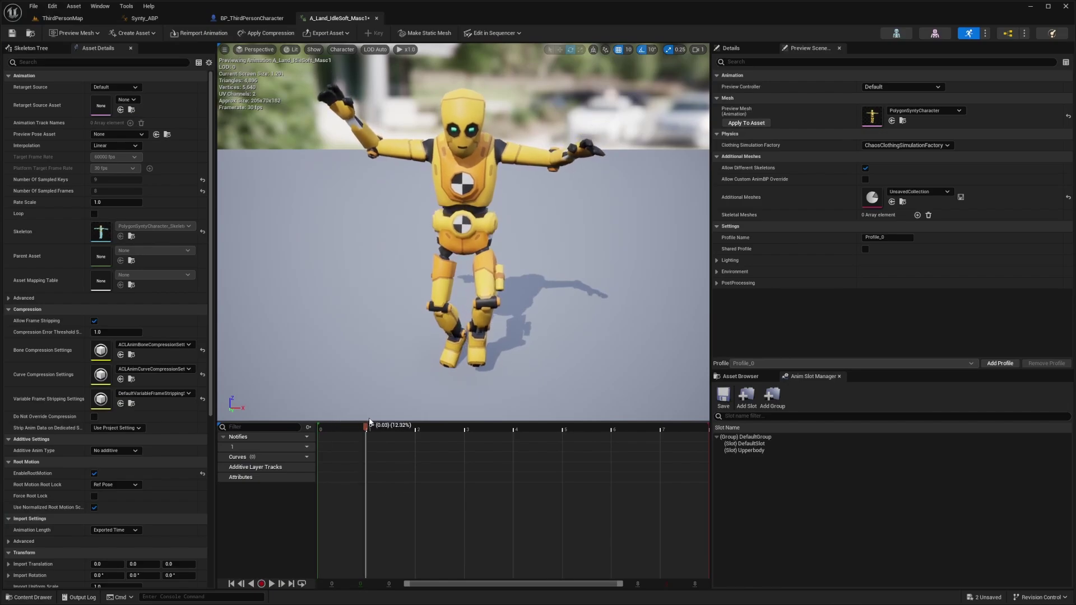
pyautogui.moveTo(427, 422); pyautogui.dragTo(468, 427)
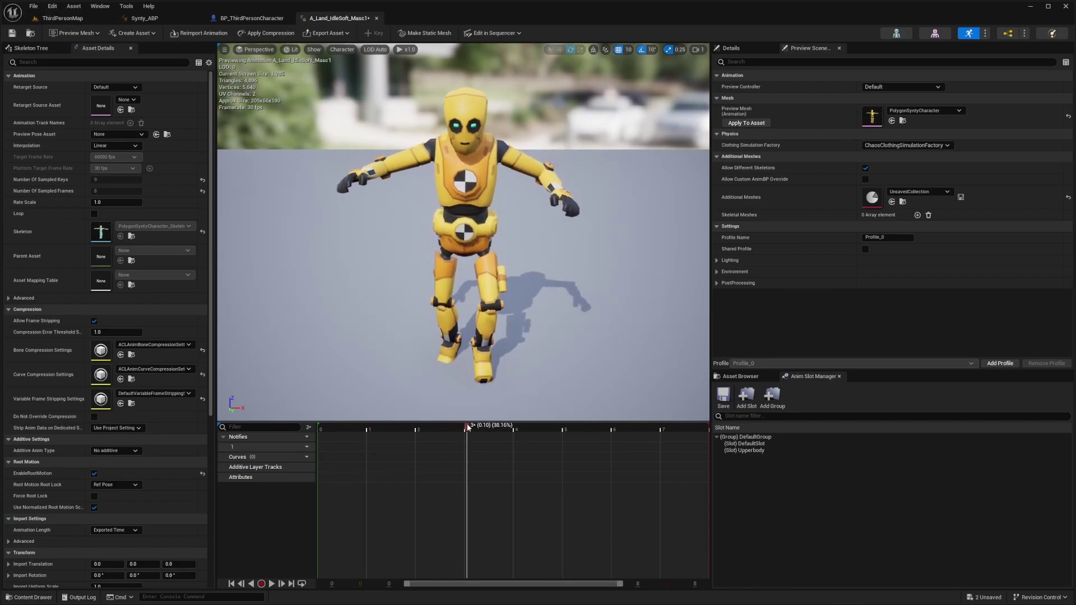
pyautogui.rightClick(468, 427)
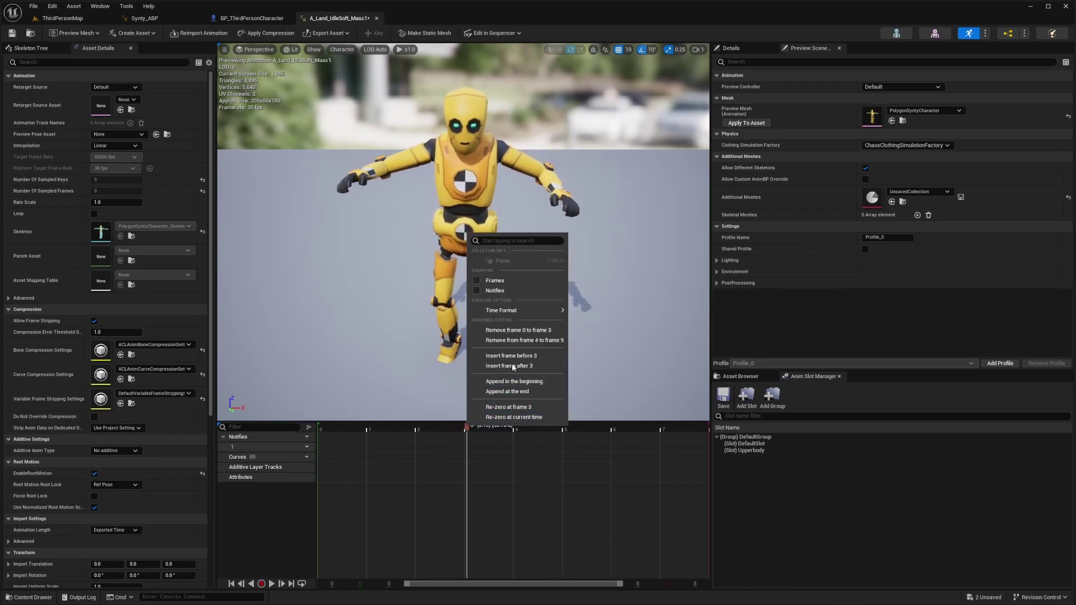
pyautogui.click(518, 330)
pyautogui.moveTo(399, 429); pyautogui.dragTo(471, 427)
pyautogui.rightClick(471, 427)
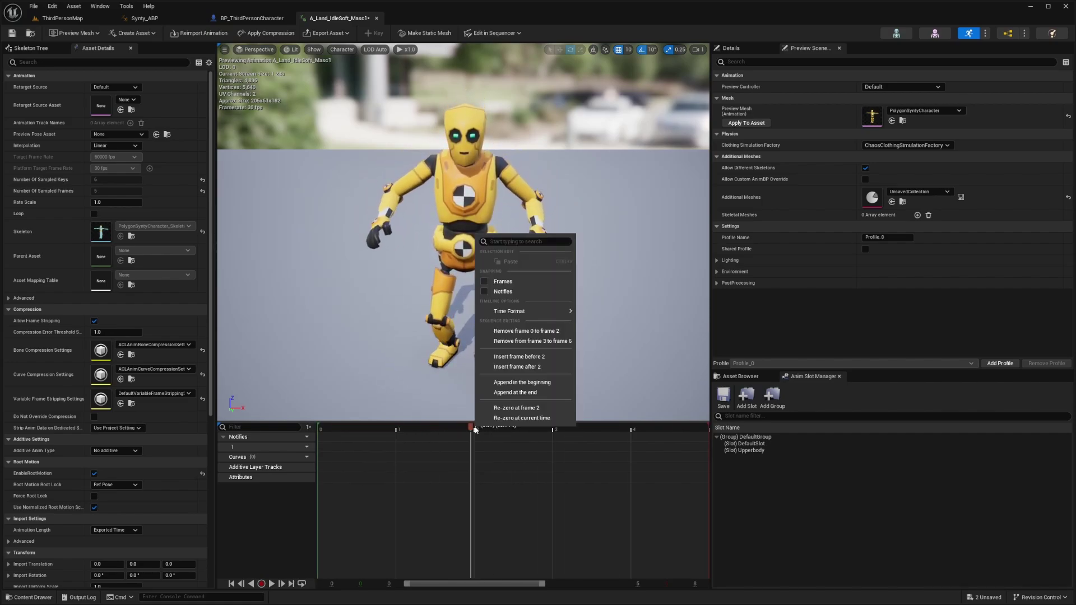
pyautogui.click(547, 341)
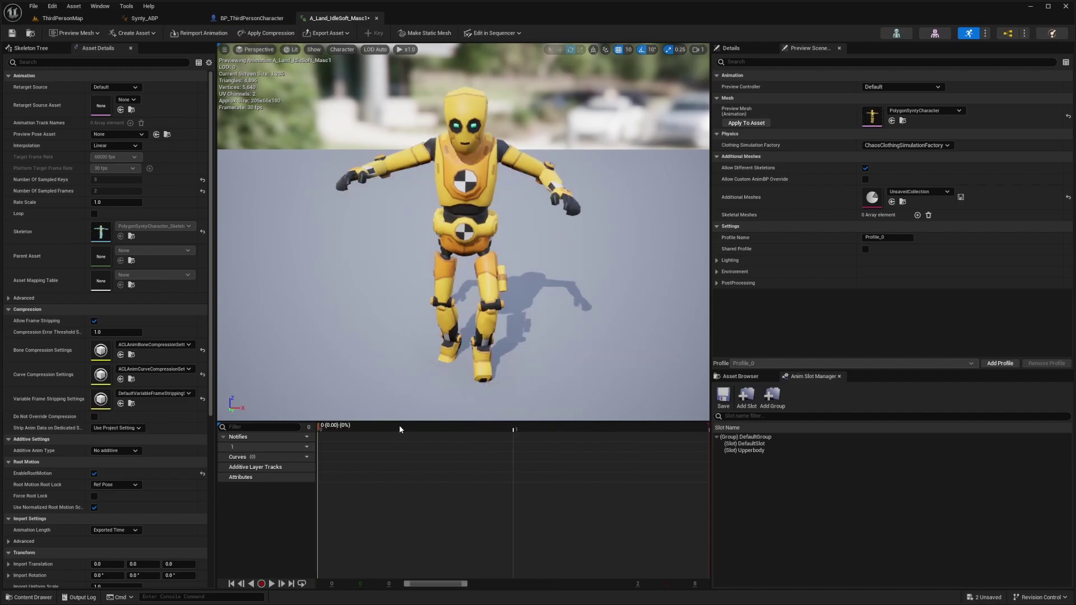
pyautogui.press('space')
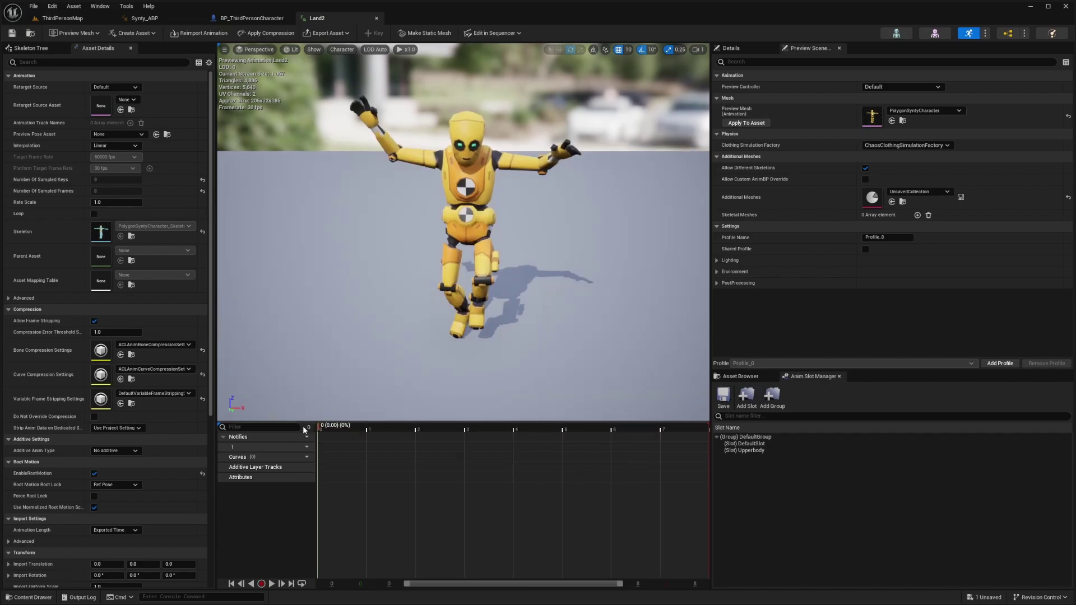
# - Open the Land2 animation and examine the feet up close and the full-body pose between its first and last frames
pyautogui.press('space')
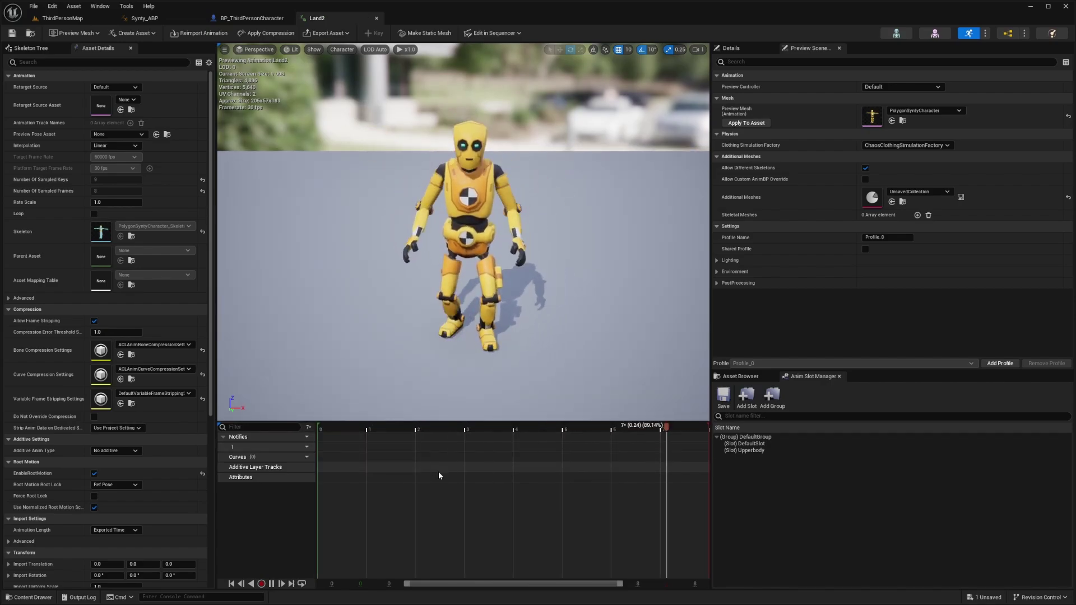
pyautogui.press('space')
pyautogui.moveTo(329, 430); pyautogui.dragTo(312, 432)
pyautogui.press('w')
pyautogui.moveTo(404, 314); pyautogui.dragTo(583, 297, button='right')
pyautogui.scroll(-2, 463, 310)
pyautogui.press('a')
pyautogui.moveTo(361, 261); pyautogui.dragTo(429, 386, button='right')
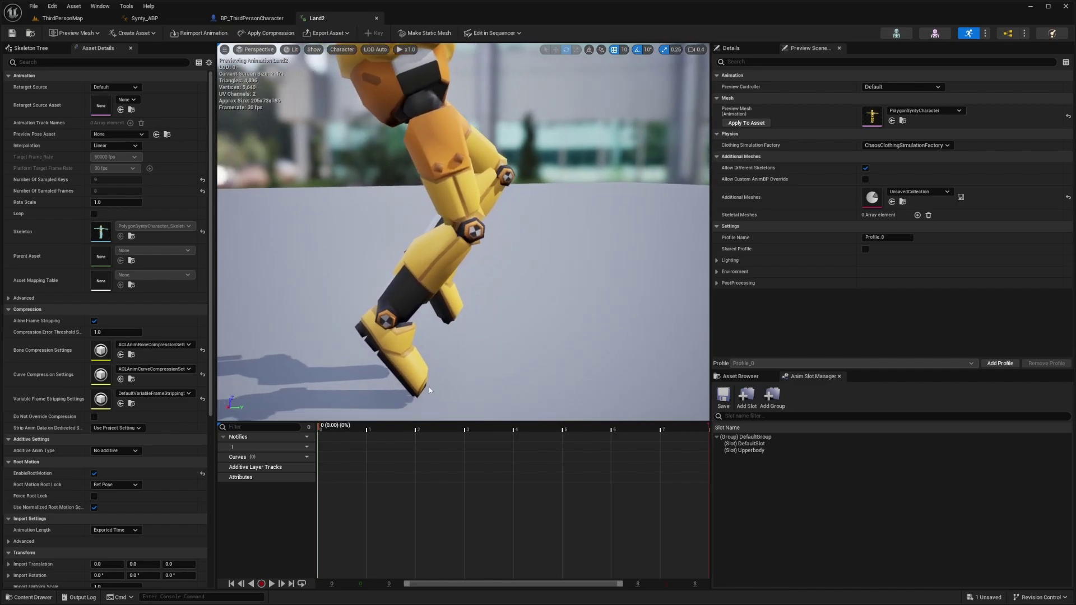
pyautogui.moveTo(324, 429); pyautogui.dragTo(693, 427)
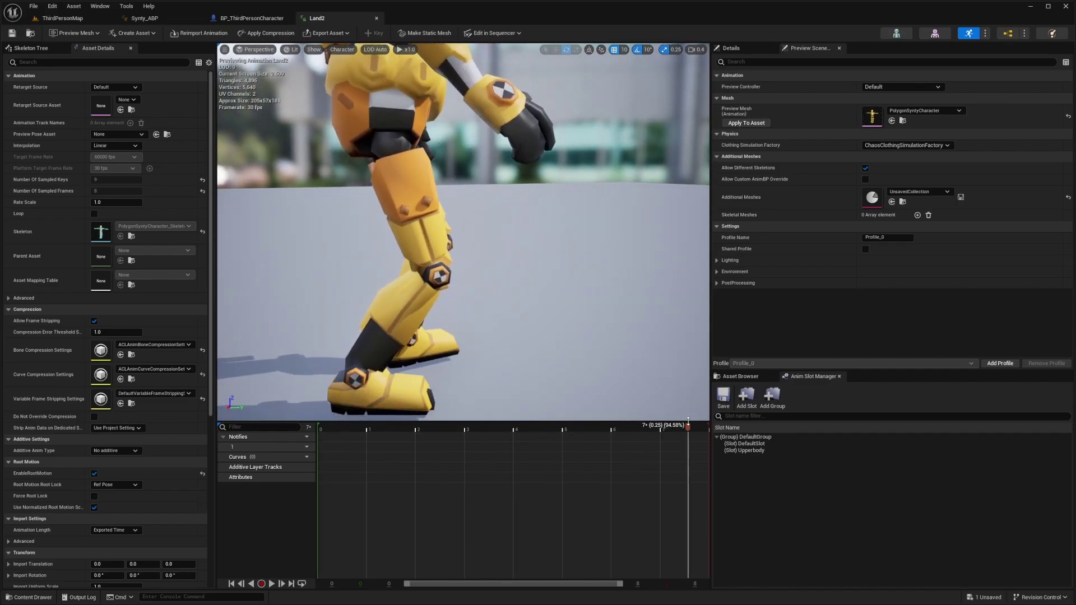
pyautogui.press('d')
pyautogui.moveTo(567, 320); pyautogui.dragTo(448, 325, button='right')
pyautogui.press('s')
pyautogui.moveTo(688, 427); pyautogui.dragTo(706, 427)
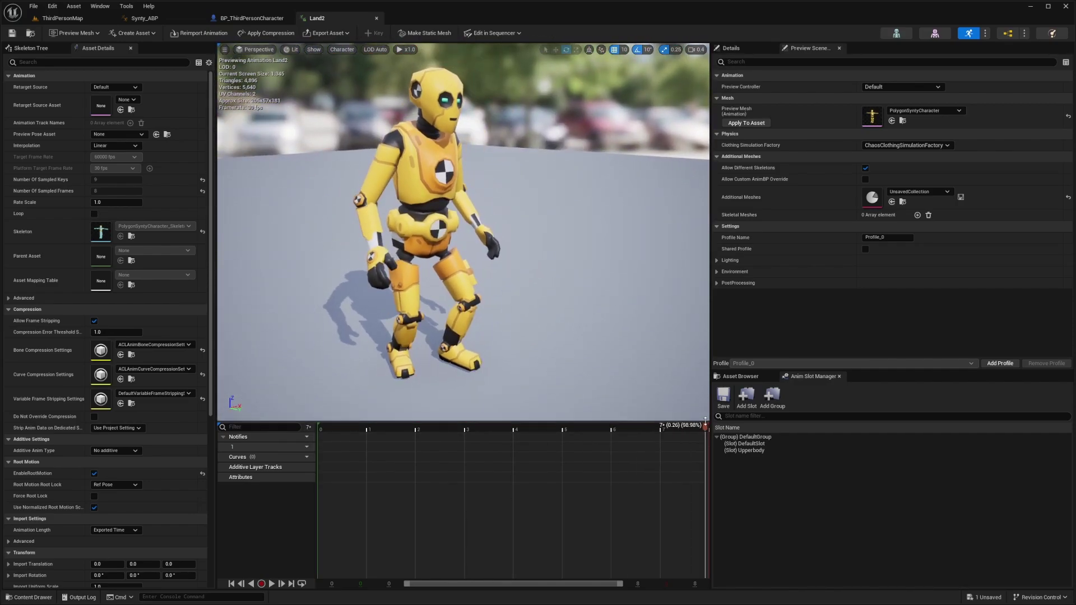
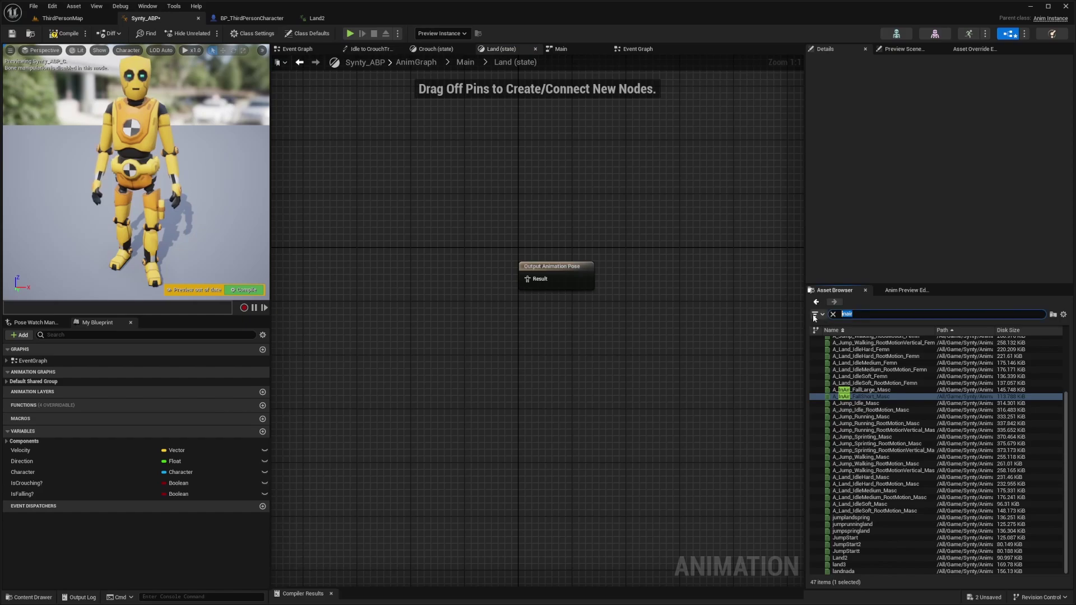
# - Find the Land2 animation and place it as a sequence player in the Land state graph
pyautogui.write('land')
pyautogui.moveTo(840, 440); pyautogui.dragTo(358, 249)
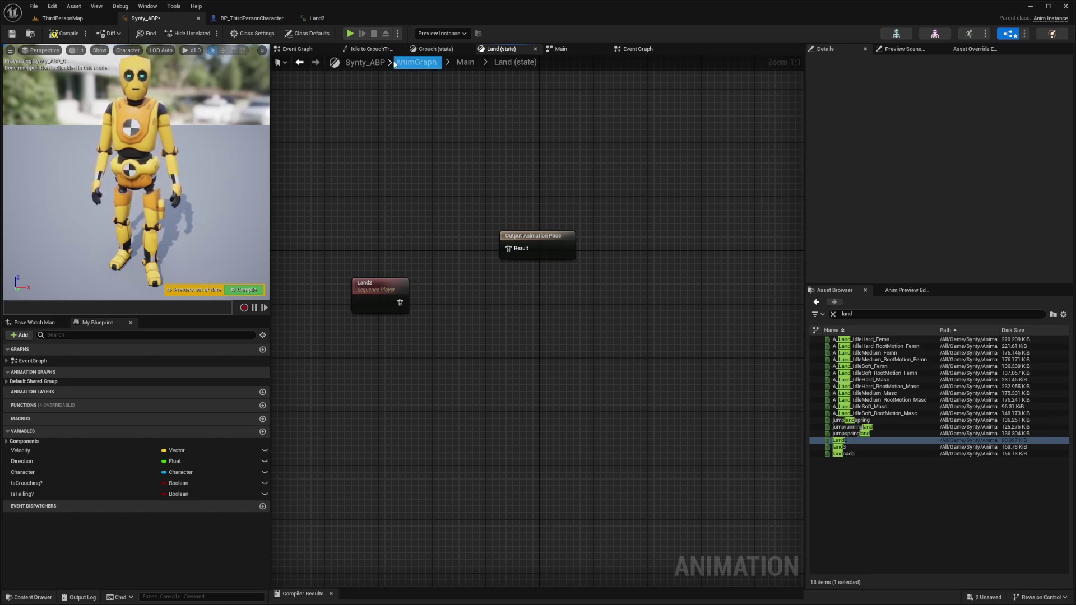
# - Review how the CrouchTransition state of Locomotion blends its two animations by the IsCrouching? boolean, and return to the Main state machine
pyautogui.click(436, 53)
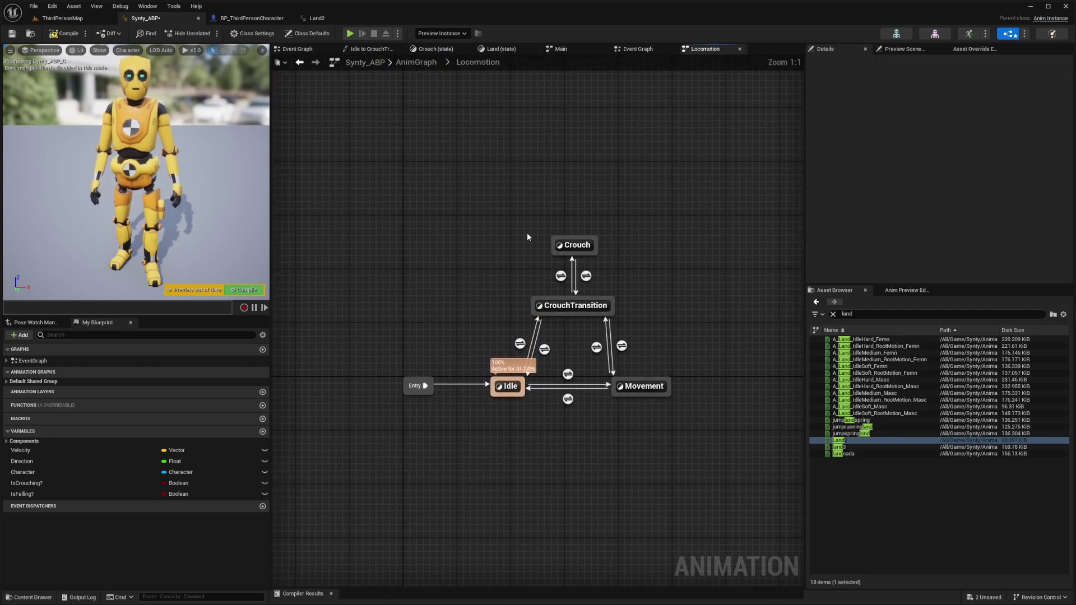
pyautogui.doubleClick(572, 306)
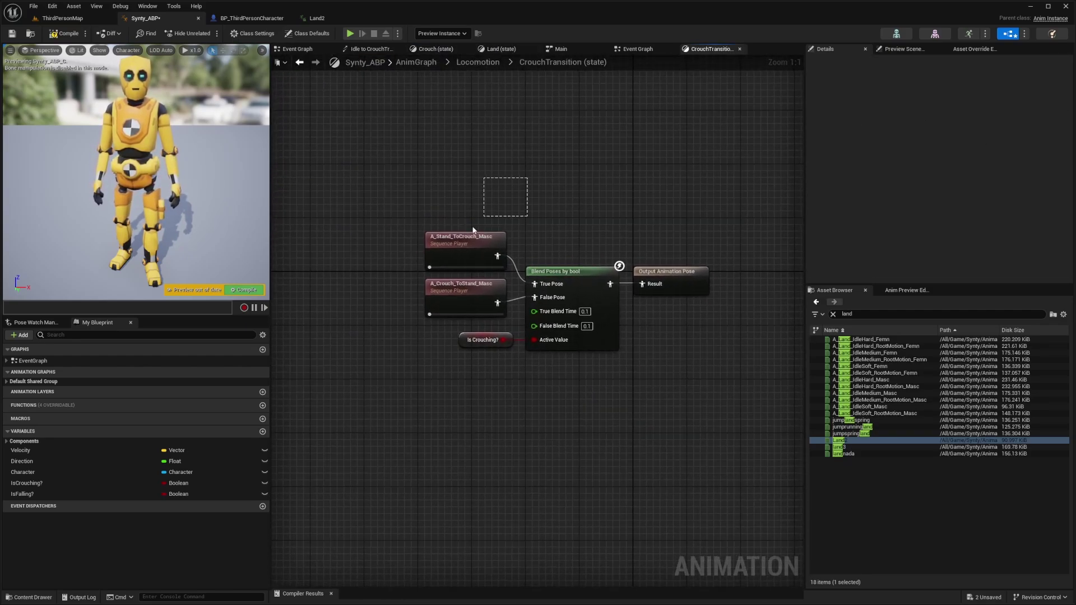
pyautogui.click(451, 241)
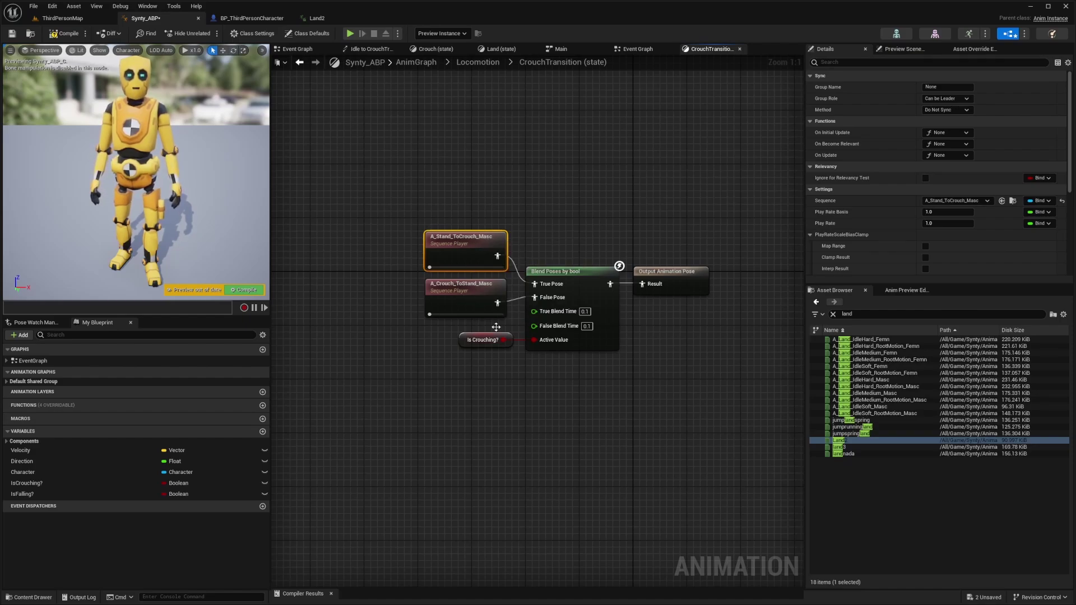
pyautogui.moveTo(421, 331); pyautogui.dragTo(508, 351)
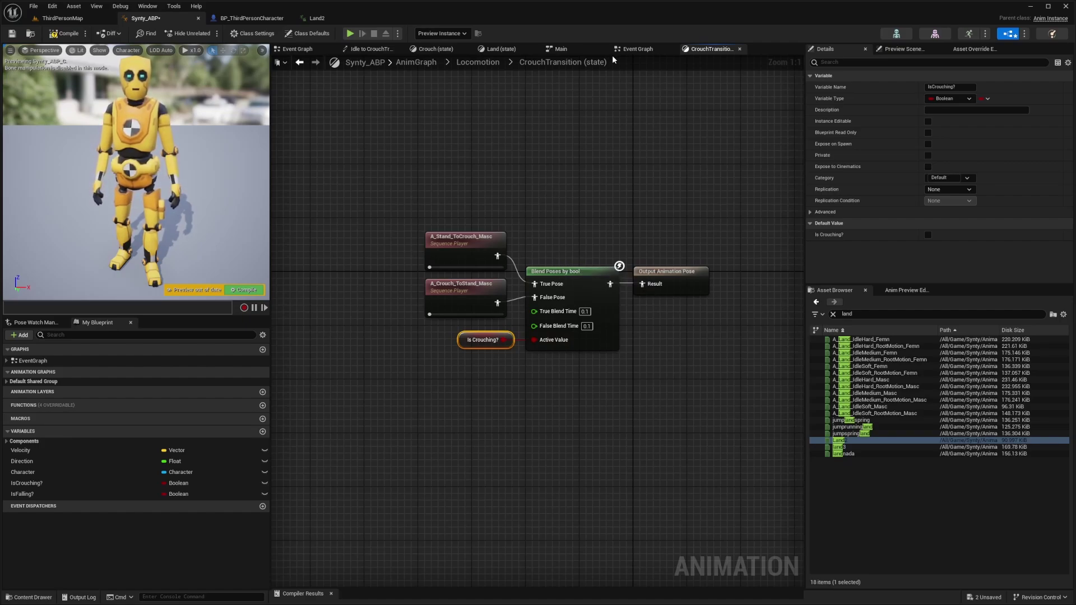
pyautogui.click(567, 51)
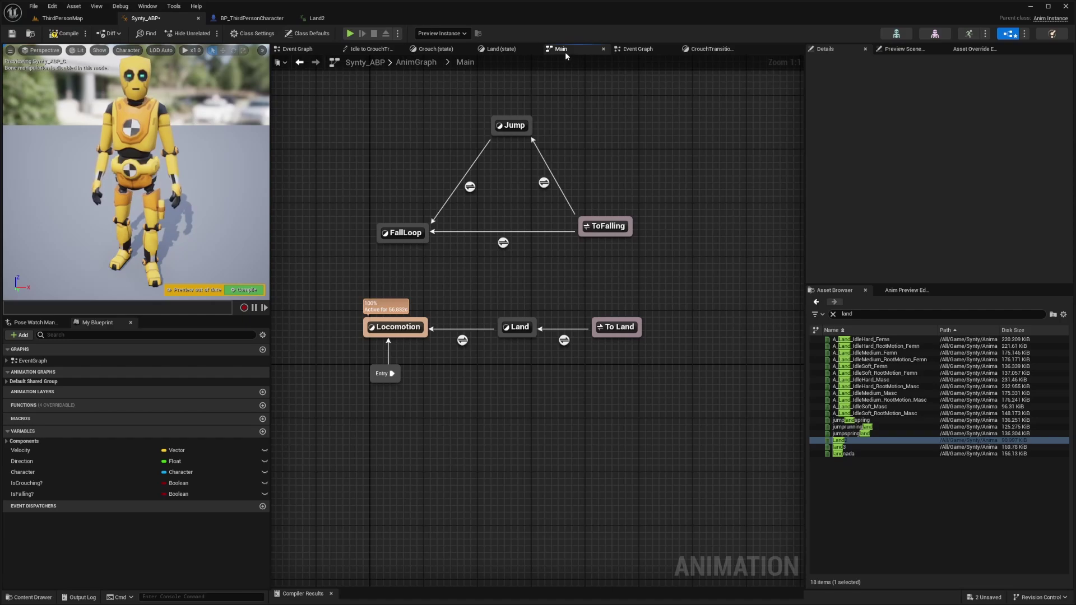
# - Add a Blend Poses by bool node in the Land state, connect it to the Output Animation Pose and move Land2 clear of it
pyautogui.doubleClick(502, 331)
pyautogui.rightClick(502, 291)
pyautogui.write('blend poses by p')
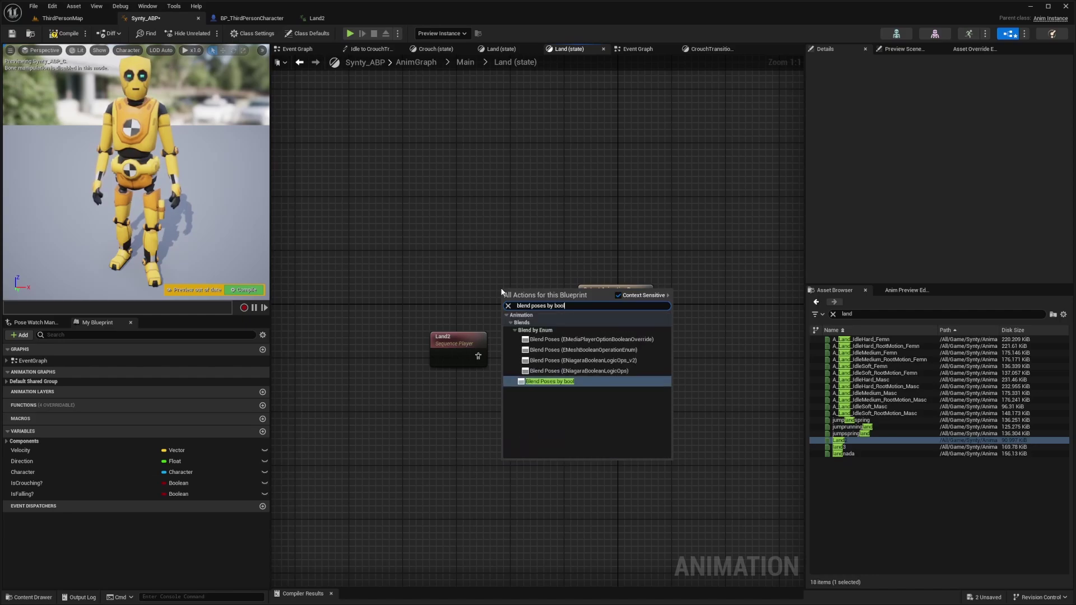
pyautogui.press('Return')
pyautogui.moveTo(555, 302); pyautogui.dragTo(594, 306)
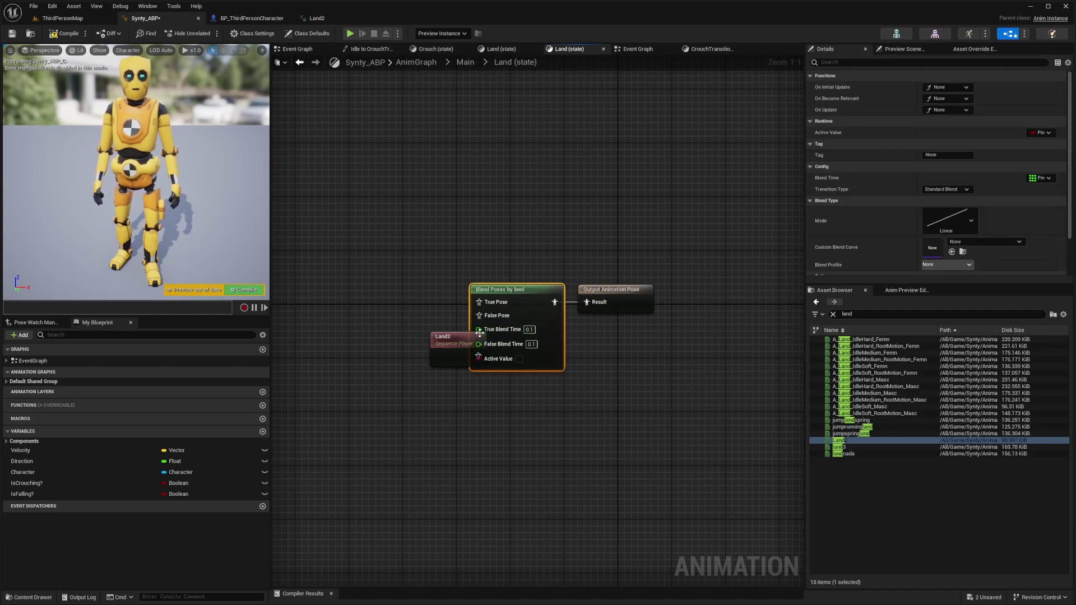
pyautogui.moveTo(457, 343); pyautogui.dragTo(317, 302)
pyautogui.moveTo(317, 303); pyautogui.dragTo(408, 300, button='right')
pyautogui.moveTo(408, 301); pyautogui.dragTo(415, 290)
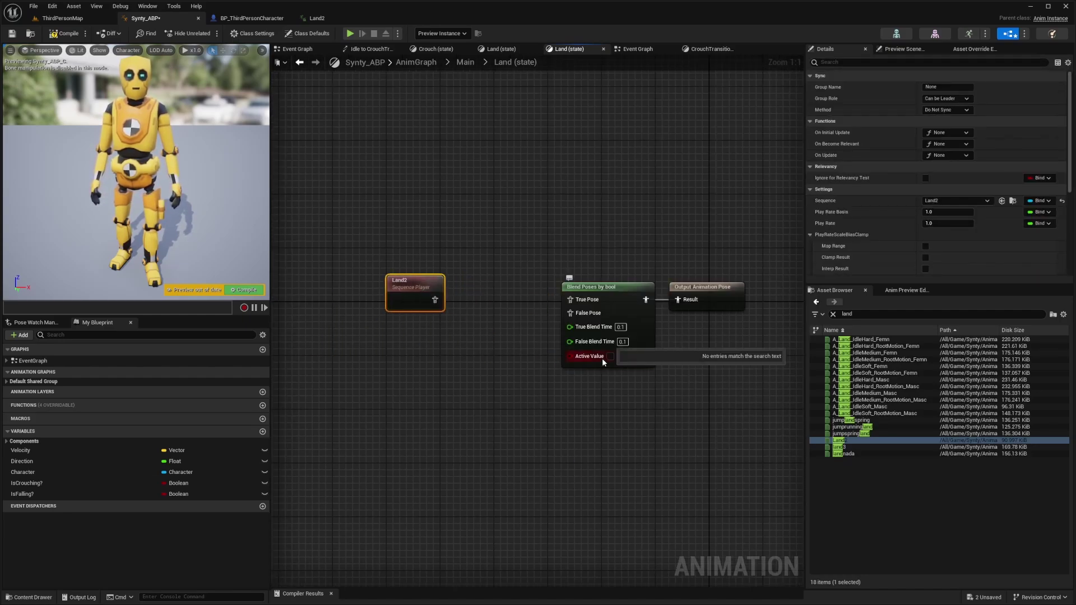
pyautogui.moveTo(431, 375); pyautogui.dragTo(469, 369, button='right')
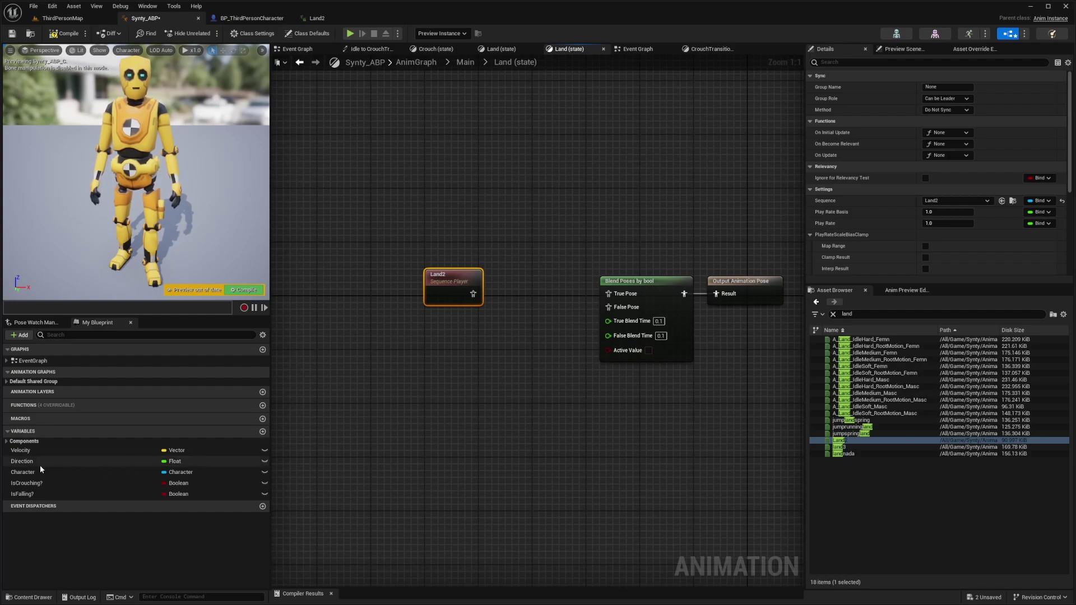
# - Get the Velocity variable in the Land graph, feed it into a Vector Length node and align the two nodes
pyautogui.click(23, 450)
pyautogui.moveTo(23, 450); pyautogui.dragTo(424, 368)
pyautogui.click(381, 371)
pyautogui.write('vec')
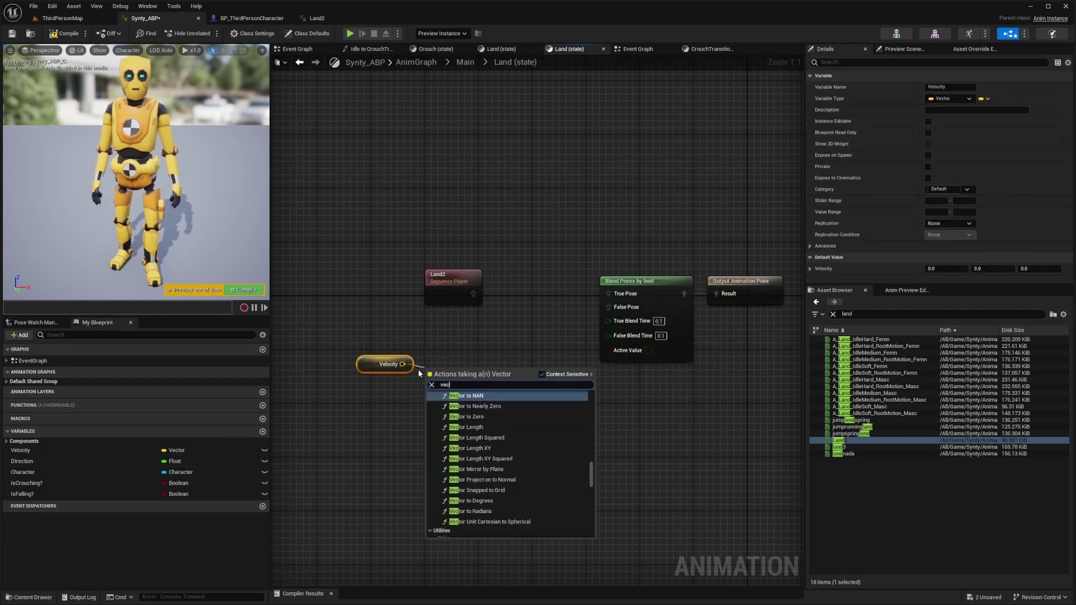
pyautogui.write('tor length')
pyautogui.press('Return')
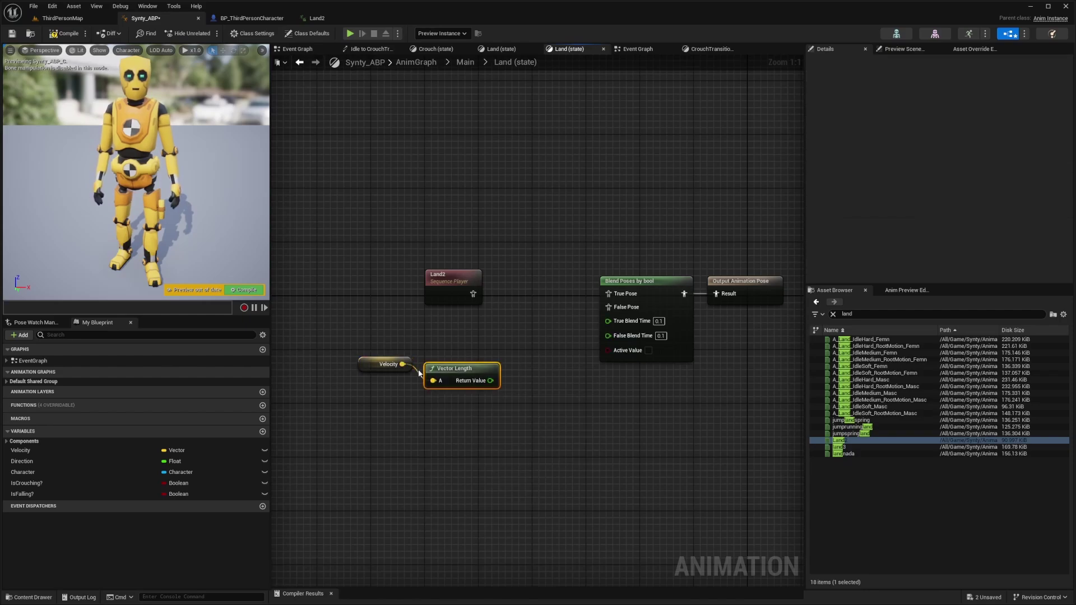
pyautogui.moveTo(481, 347); pyautogui.dragTo(394, 378)
pyautogui.press('q')
# - Compare the vector length with a greater-than 0.0 node and connect the result to the blend node's Active Value
pyautogui.moveTo(491, 380); pyautogui.dragTo(520, 382)
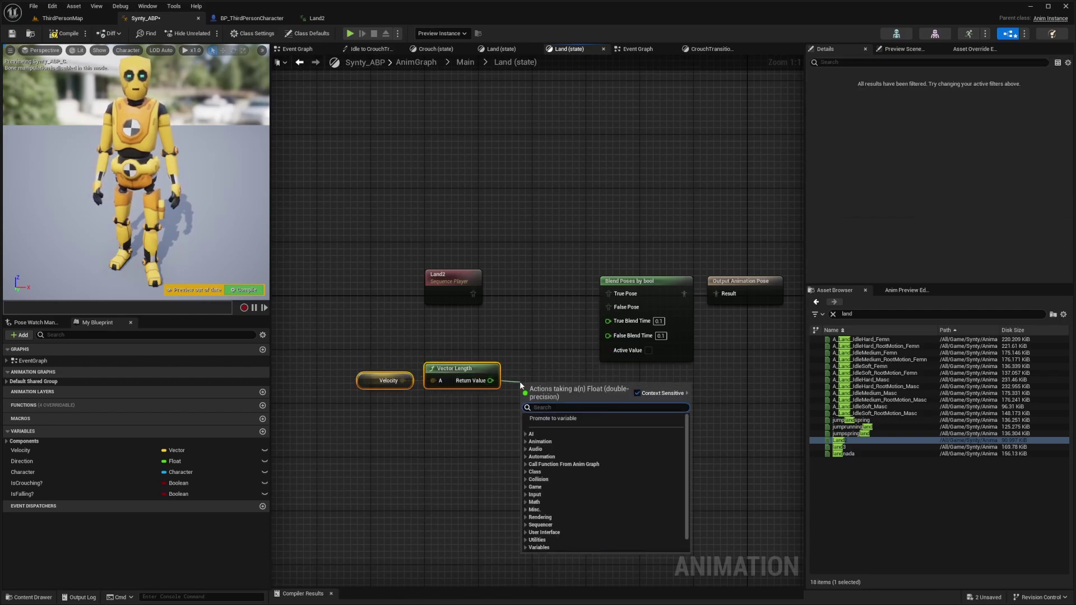
pyautogui.write('>')
pyautogui.click(607, 435)
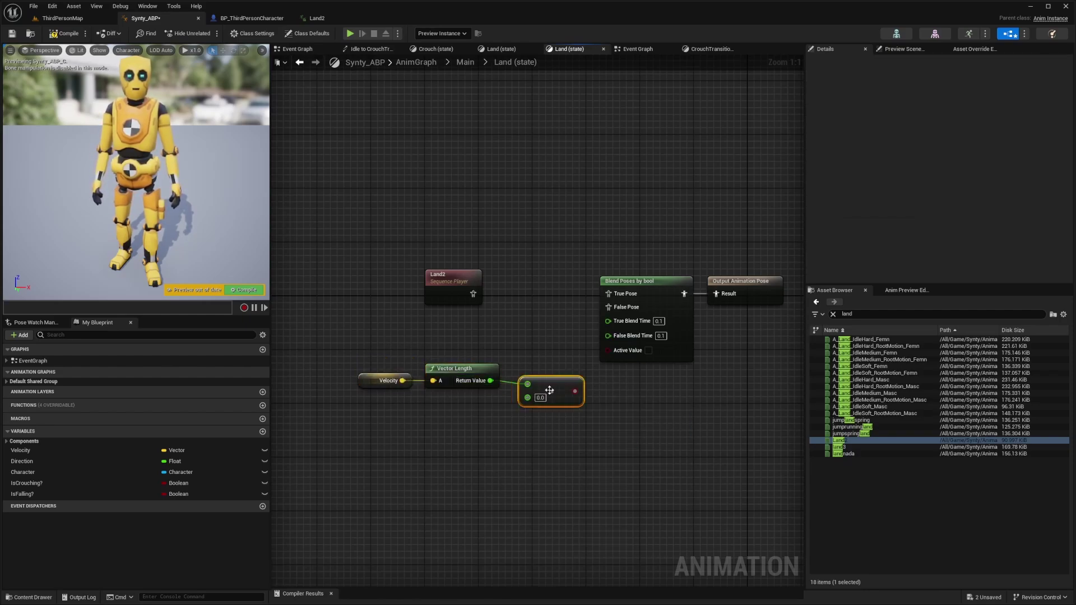
pyautogui.press('q')
pyautogui.moveTo(561, 354); pyautogui.dragTo(395, 409)
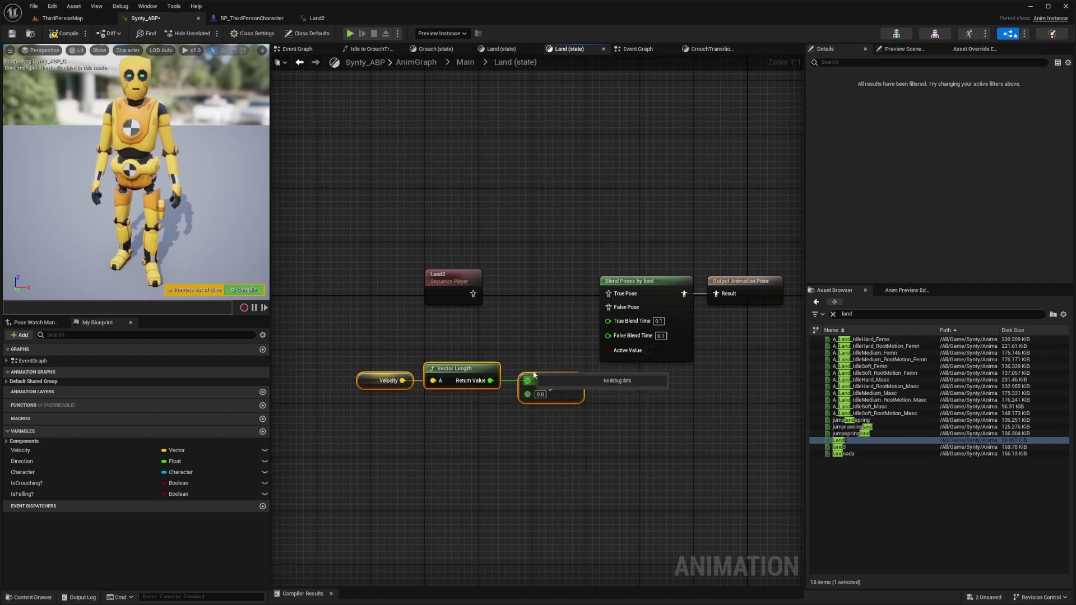
pyautogui.moveTo(575, 388); pyautogui.dragTo(609, 350)
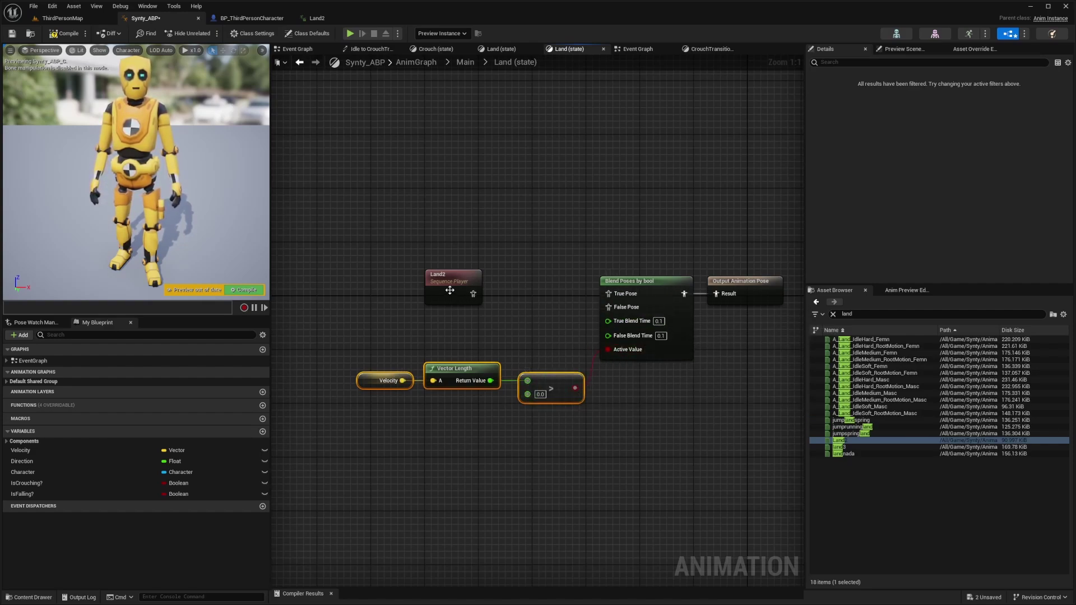
# - Position the Land2 player beside the blend node and connect its pose to the False Pose input
pyautogui.moveTo(450, 291); pyautogui.dragTo(502, 323)
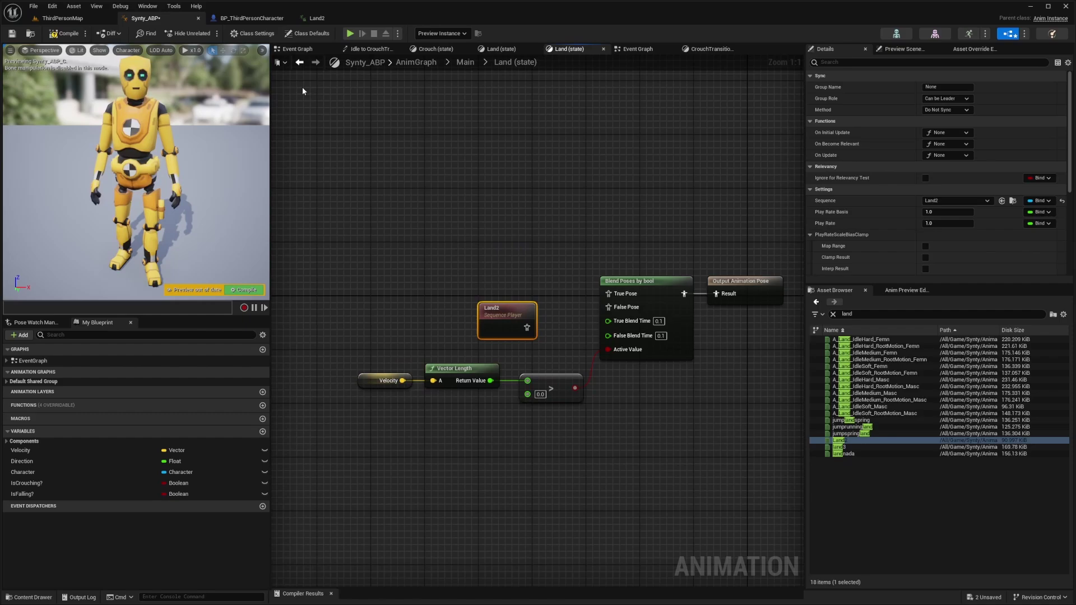
pyautogui.click(314, 18)
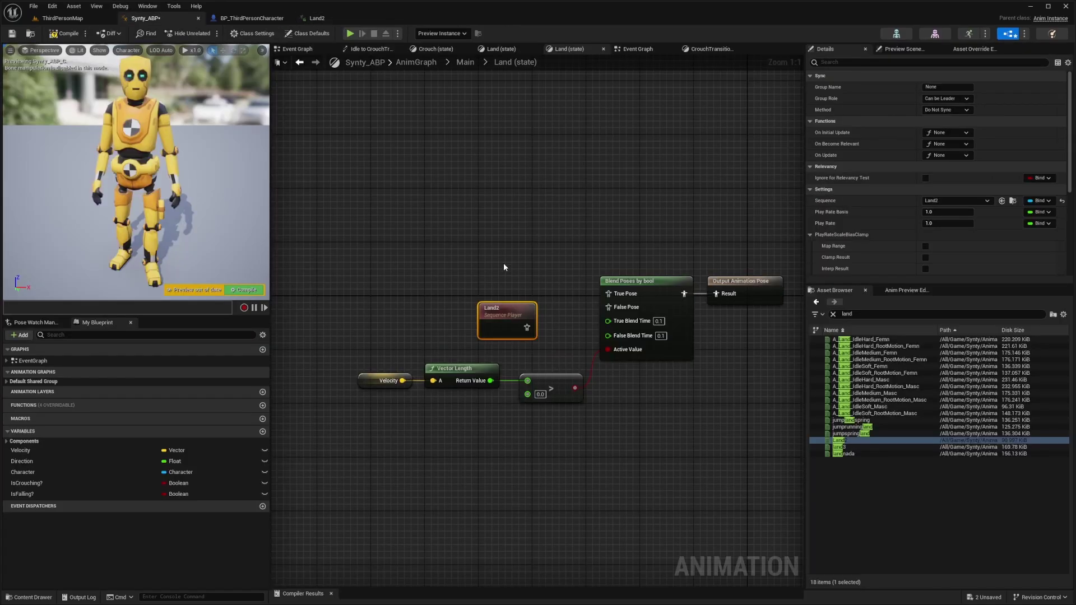
pyautogui.moveTo(524, 330); pyautogui.dragTo(652, 307)
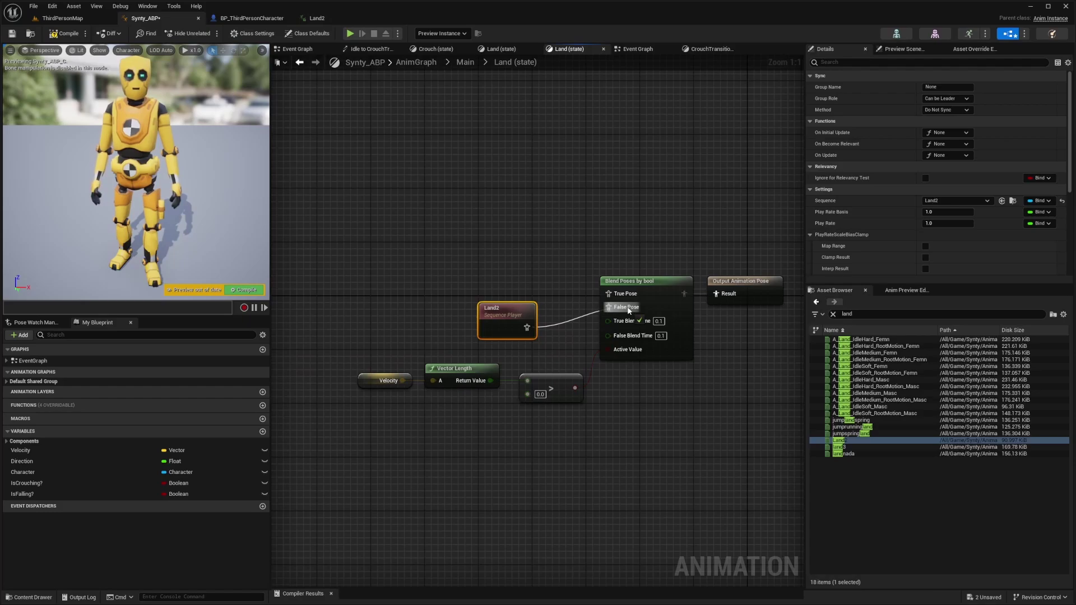
pyautogui.moveTo(564, 362); pyautogui.dragTo(377, 399)
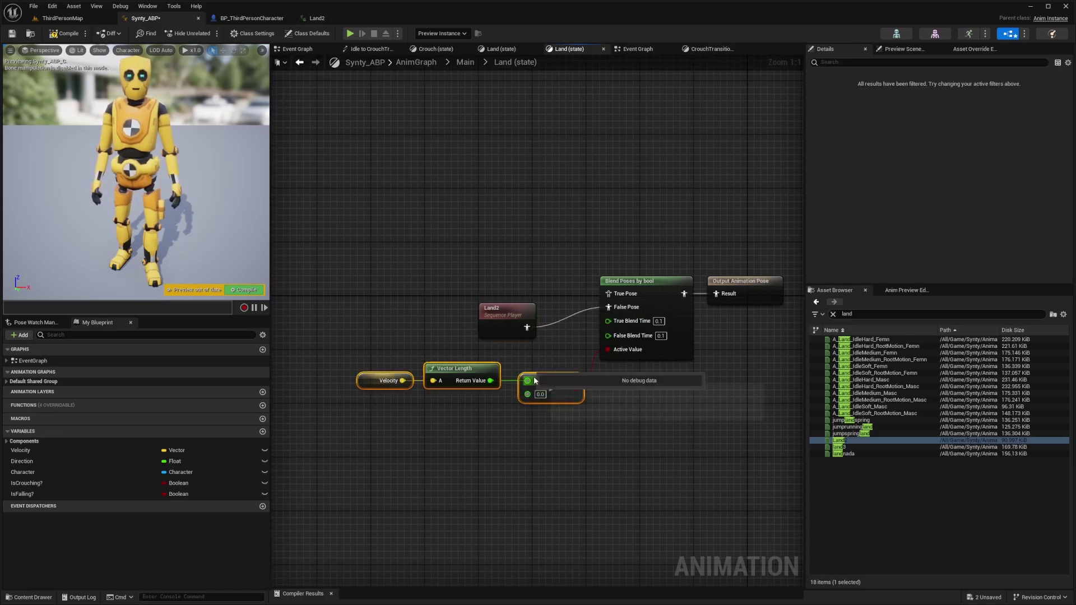
pyautogui.moveTo(492, 260); pyautogui.dragTo(648, 246)
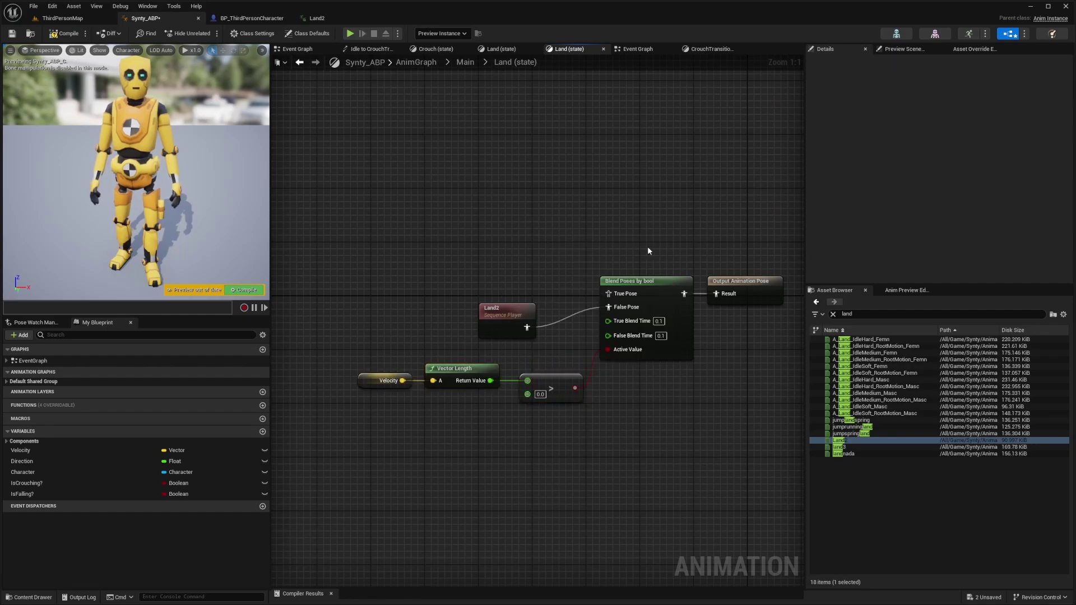
pyautogui.click(505, 317)
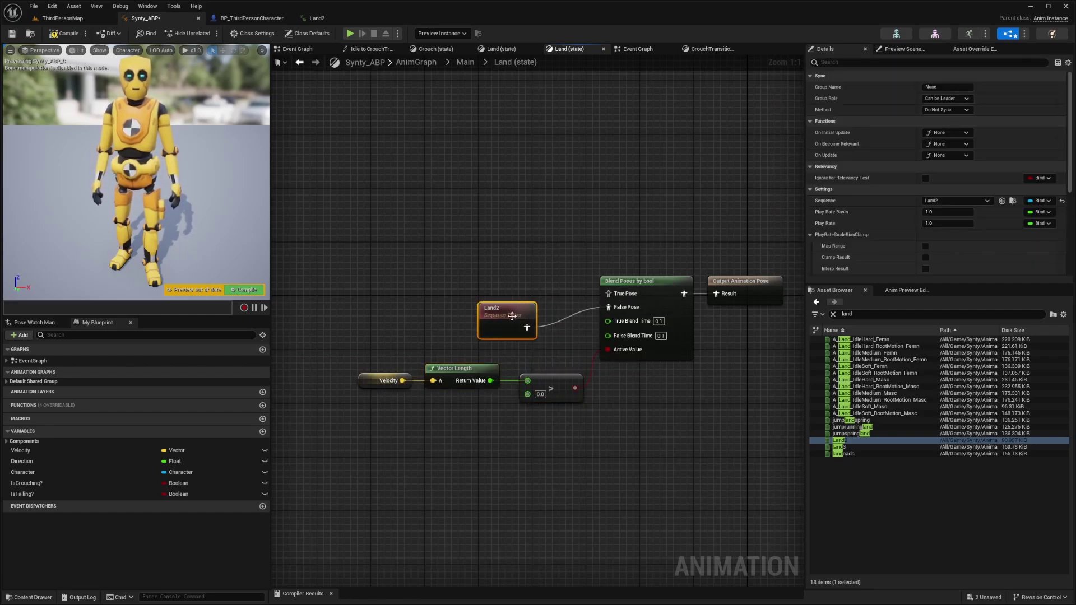
# - Search the animation assets for jump, open A_Jump_Running_Masc and scrub through its landing motion
pyautogui.click(877, 315)
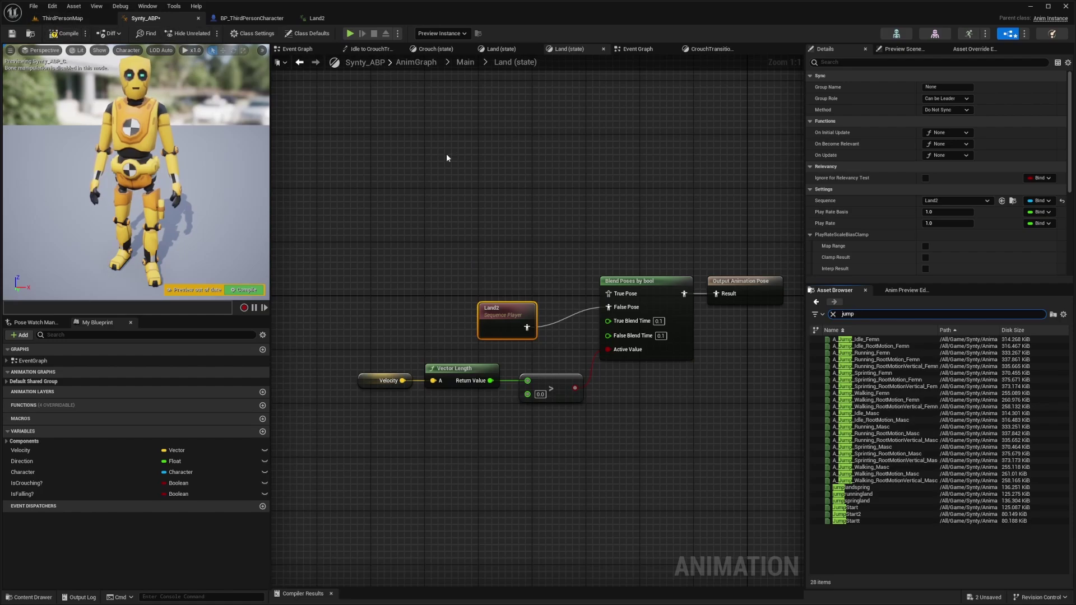
pyautogui.doubleClick(888, 441)
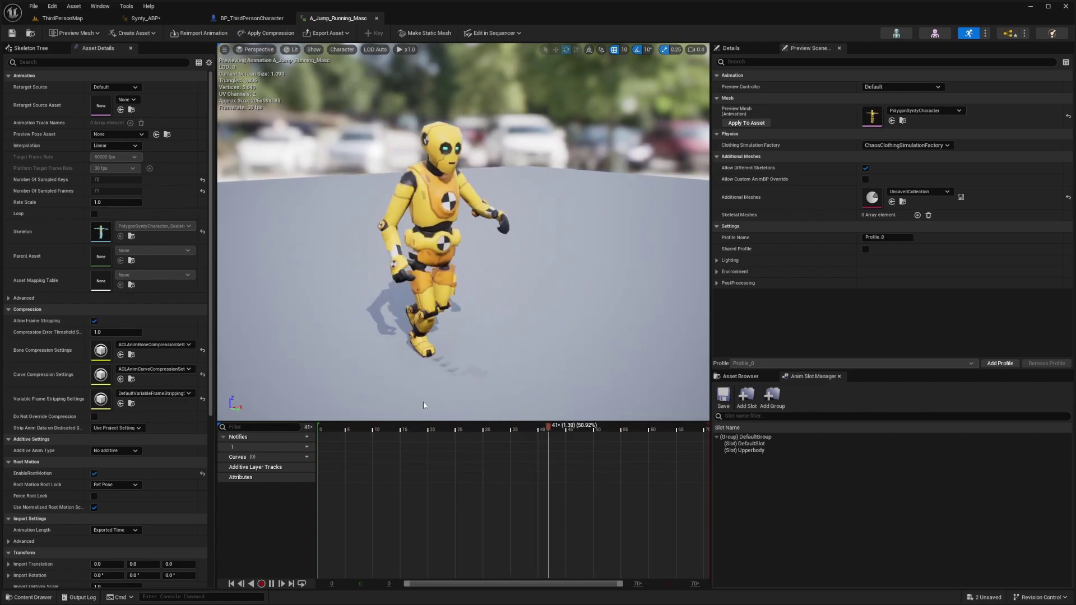
pyautogui.moveTo(520, 430); pyautogui.dragTo(581, 435)
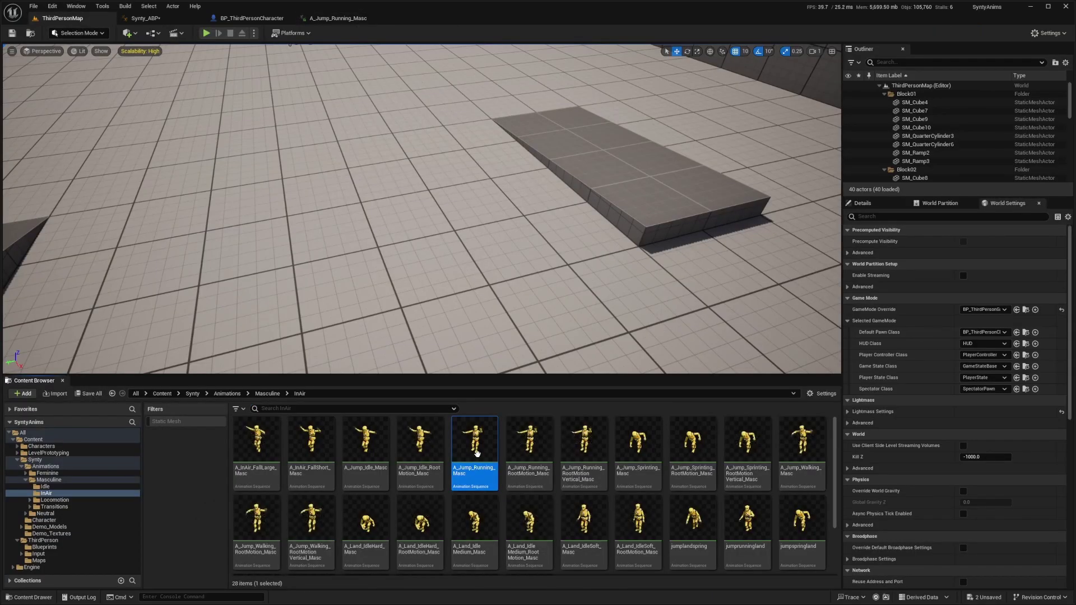
# - Duplicate A_Jump_Running_Masc in the InAir folder and name the copy jumprunninglan
pyautogui.hotkey('ctrl', 'd')
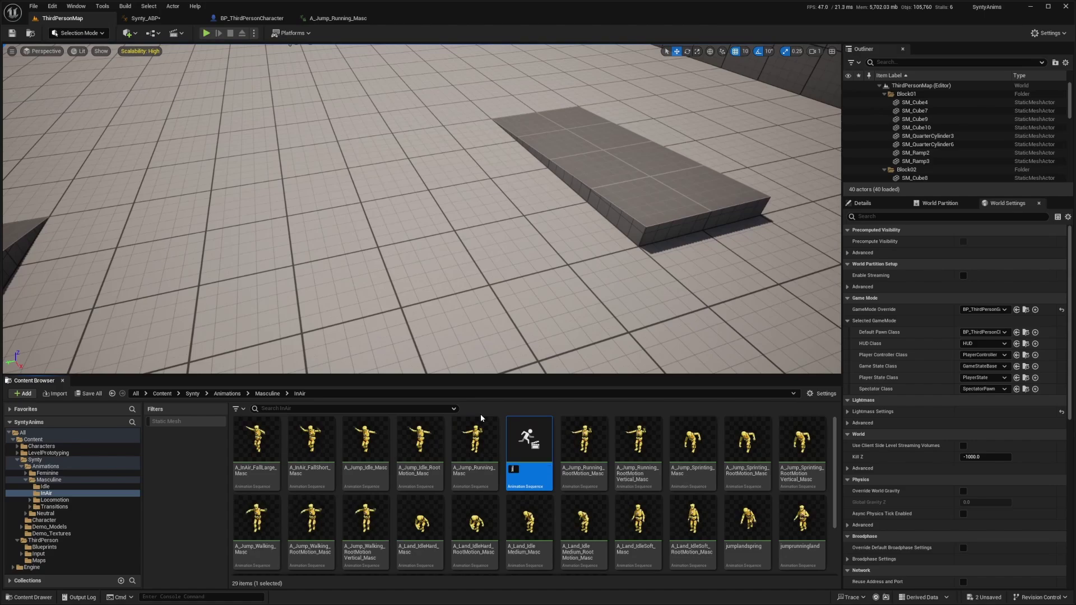
pyautogui.write('jumprunninglan')
pyautogui.press('Return')
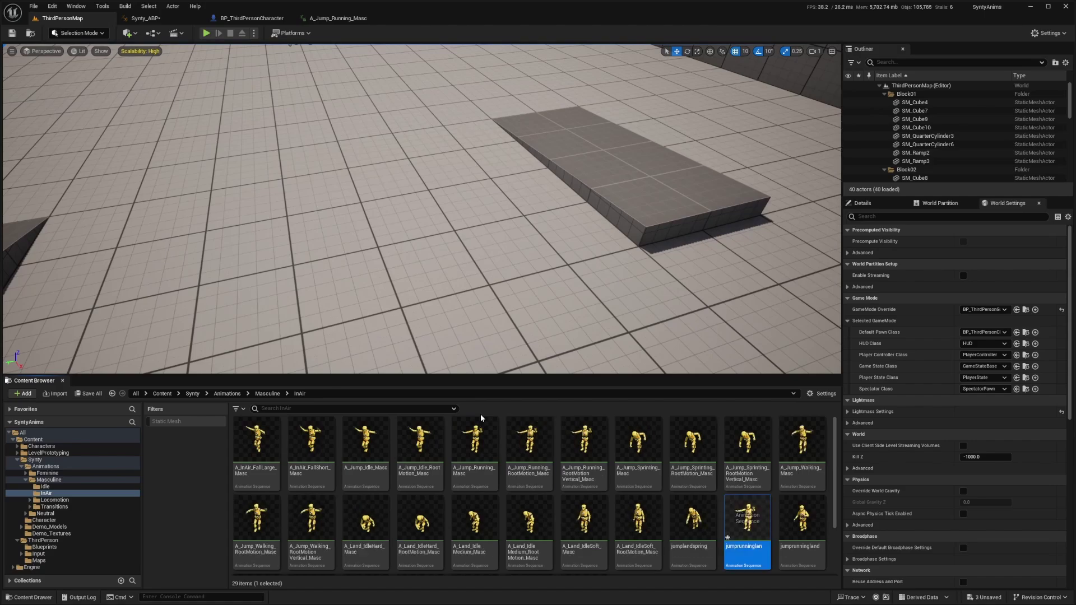
# - Open jumprunninglan and trim it to the landing by removing frames 0 to 27 and the trailing frames after the landing
pyautogui.doubleClick(749, 521)
pyautogui.moveTo(325, 430); pyautogui.dragTo(469, 429)
pyautogui.rightClick(469, 429)
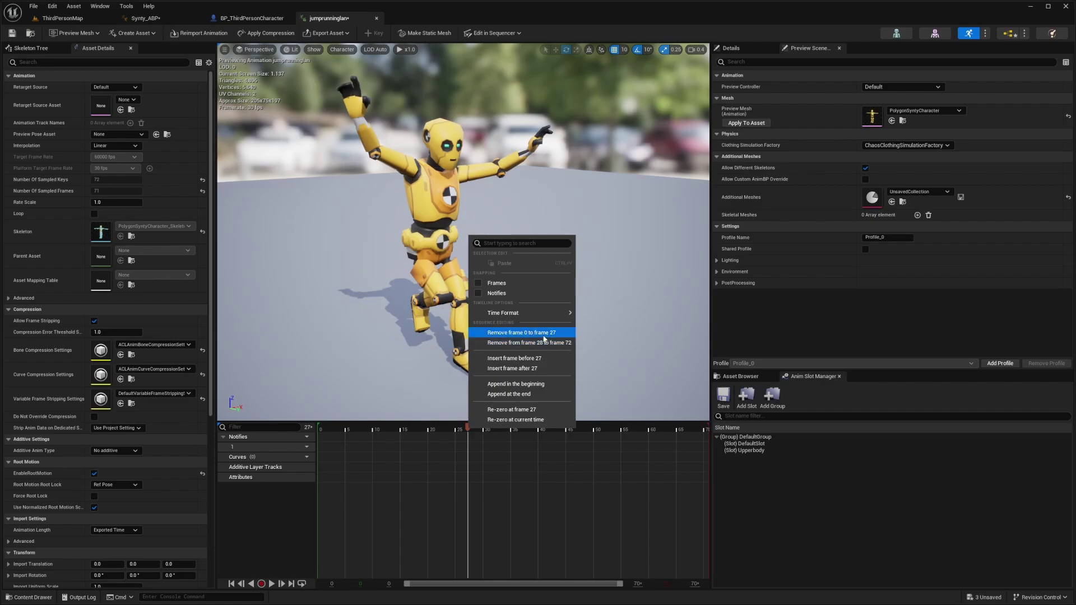
pyautogui.click(529, 343)
pyautogui.click(393, 429)
pyautogui.moveTo(393, 429); pyautogui.dragTo(471, 428)
pyautogui.rightClick(470, 428)
pyautogui.click(551, 345)
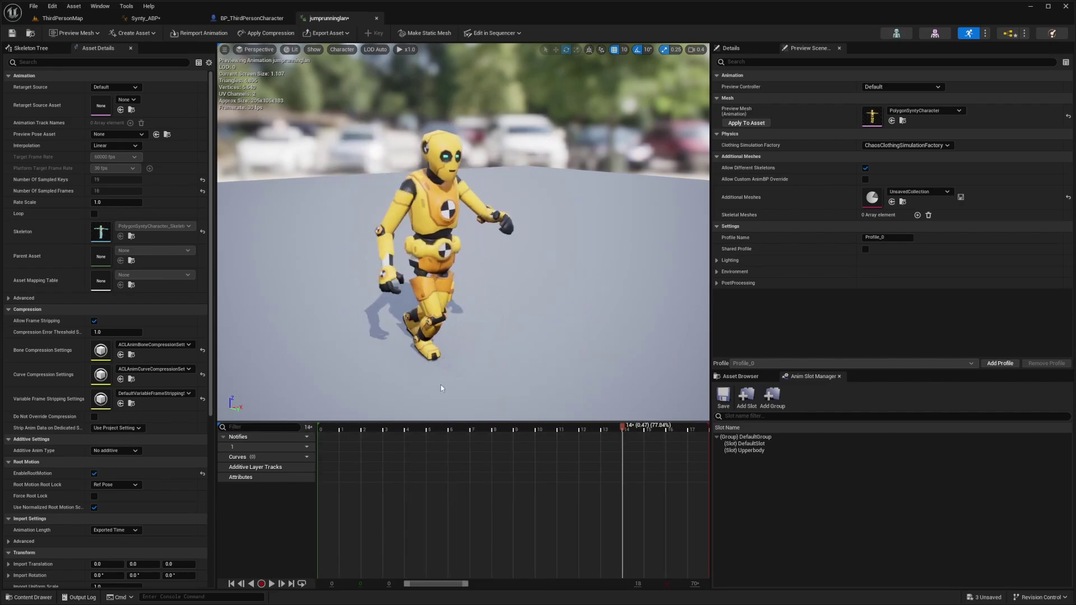
# - Save the trimmed jumprunninglan animation and scrub between its first and last frames
pyautogui.hotkey('ctrl', 's')
pyautogui.moveTo(351, 429)
pyautogui.mouseDown()
pyautogui.moveTo(314, 430)
pyautogui.moveTo(352, 442)
pyautogui.mouseUp()
pyautogui.moveTo(687, 429); pyautogui.dragTo(690, 432)
pyautogui.click(325, 430)
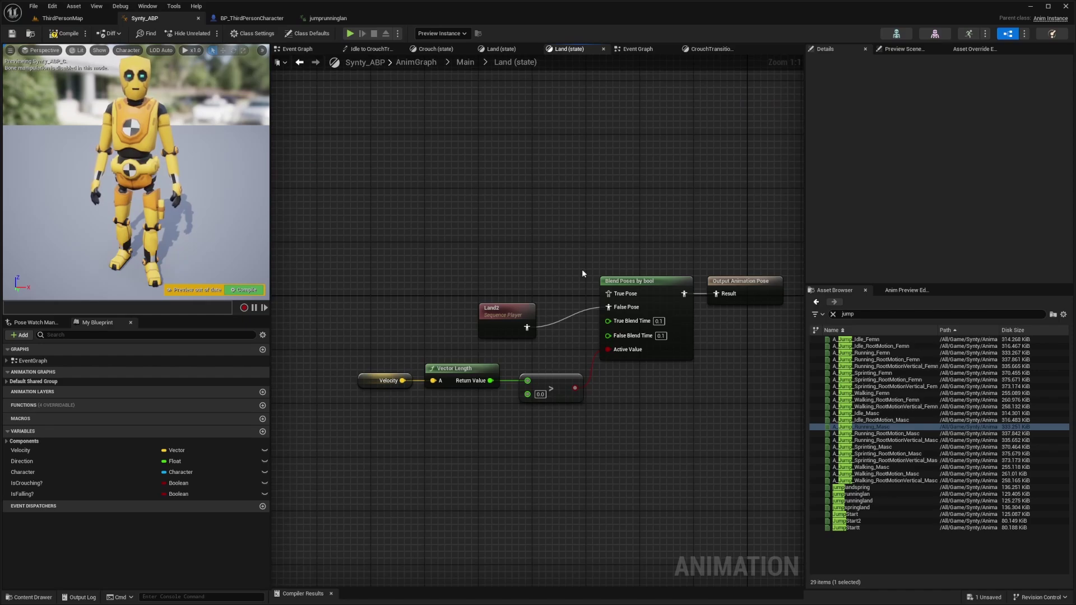
# - Add the jumprunningland animation to the Land state graph and connect it to the blend node's True Pose
pyautogui.moveTo(509, 237); pyautogui.dragTo(519, 261, button='right')
pyautogui.moveTo(865, 314); pyautogui.dragTo(789, 310)
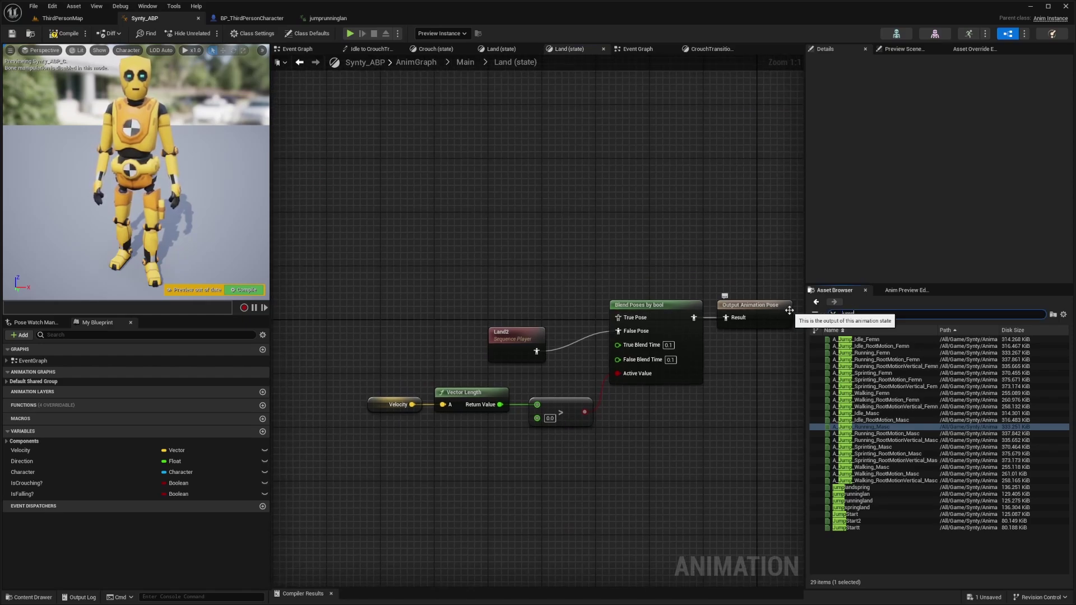
pyautogui.moveTo(852, 346); pyautogui.dragTo(482, 288)
pyautogui.moveTo(870, 459); pyautogui.dragTo(618, 318)
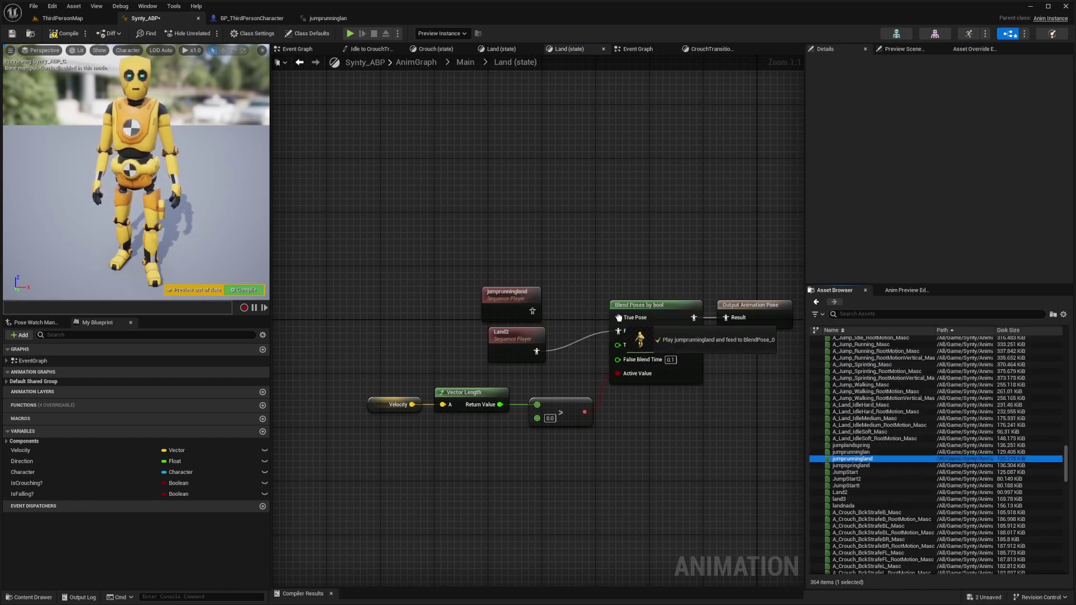
pyautogui.moveTo(617, 318); pyautogui.dragTo(618, 318)
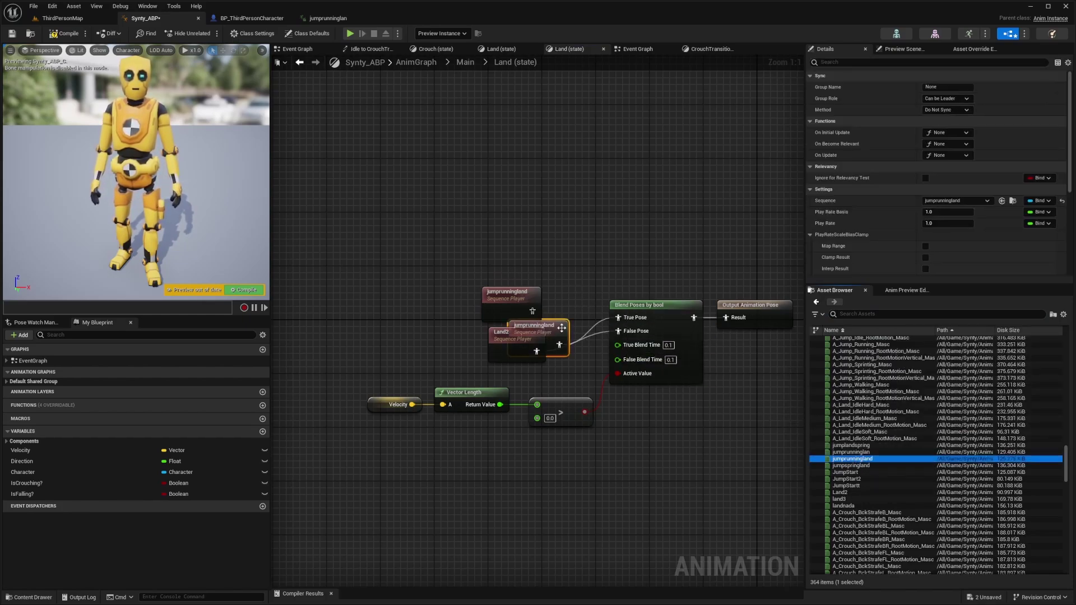
# - Compile Synty_ABP, play ThirdPersonMap in full screen and test the landing of jumps made while standing still
pyautogui.click(62, 33)
pyautogui.click(63, 18)
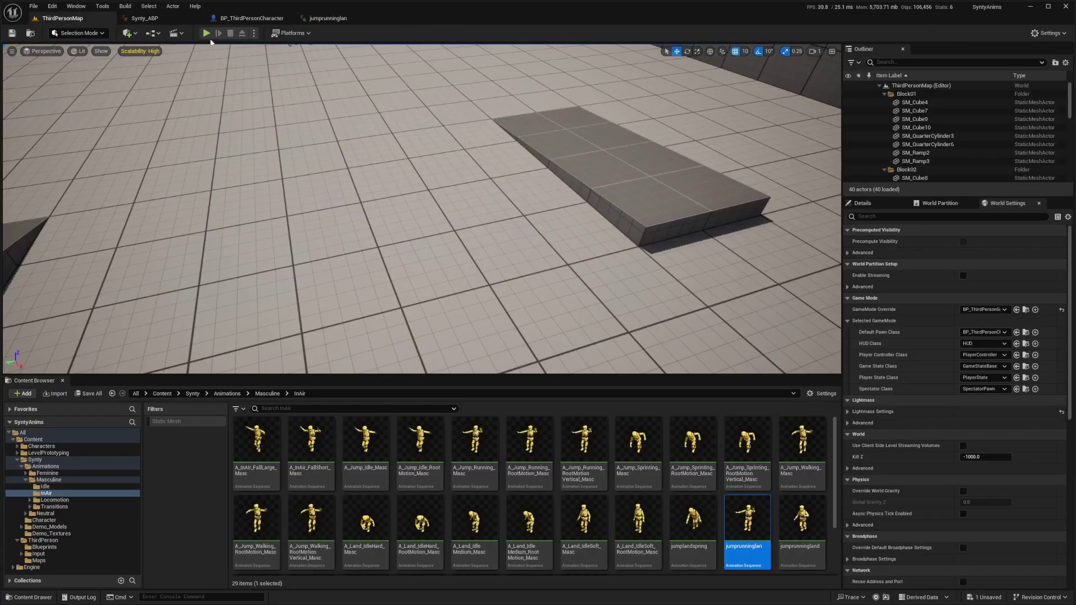
pyautogui.click(206, 33)
pyautogui.click(280, 146)
pyautogui.press('F11')
pyautogui.press('space')
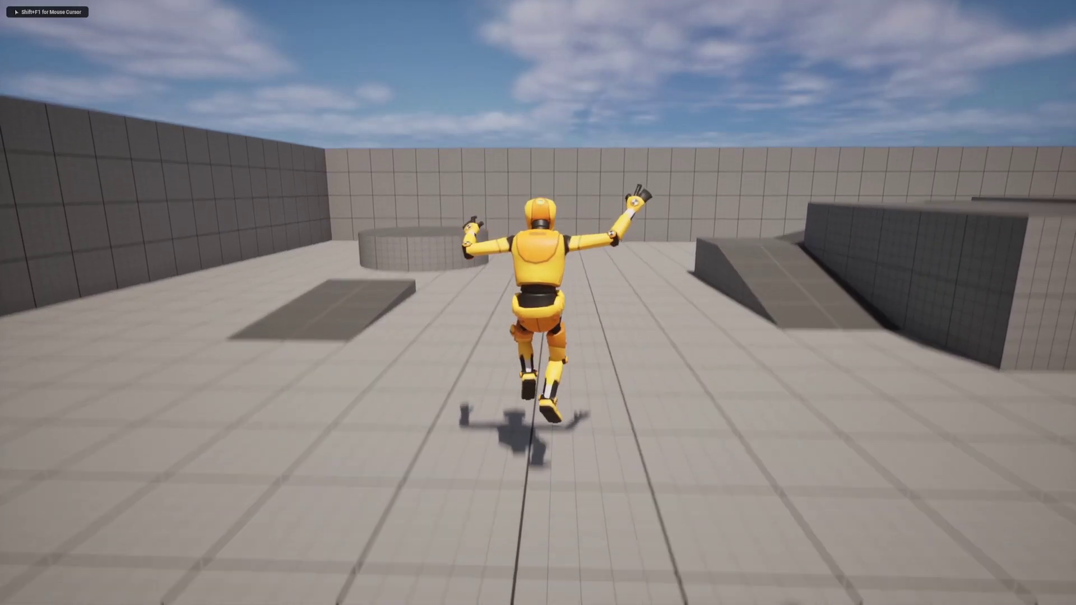
pyautogui.press('space')
pyautogui.press('space')
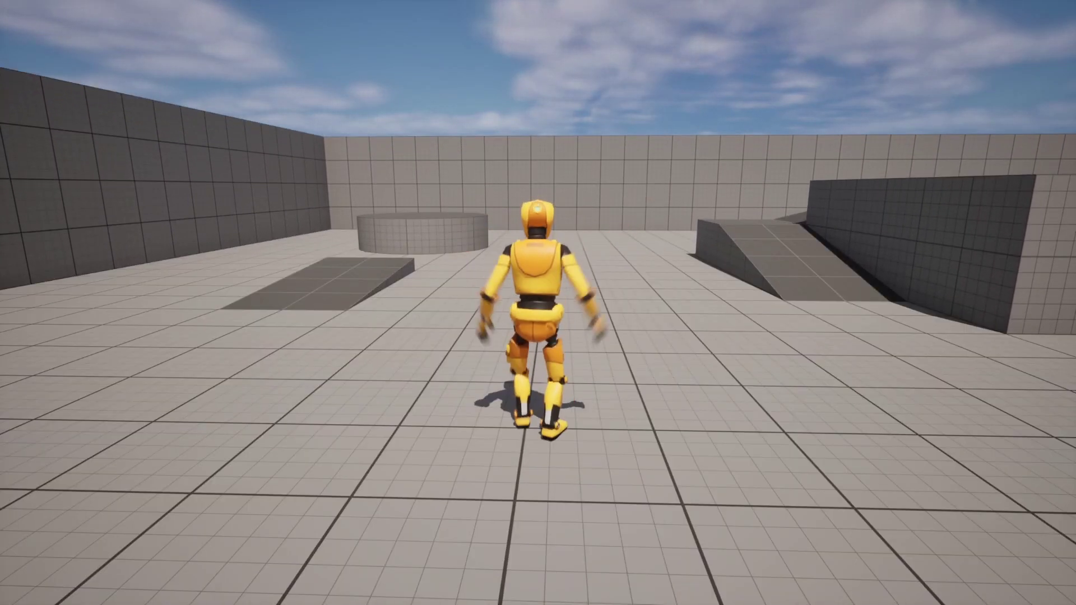
pyautogui.press('space')
# - Run forward around the level with repeated jumps to check the running land animation, and end the play session
pyautogui.press('w')
pyautogui.press('space')
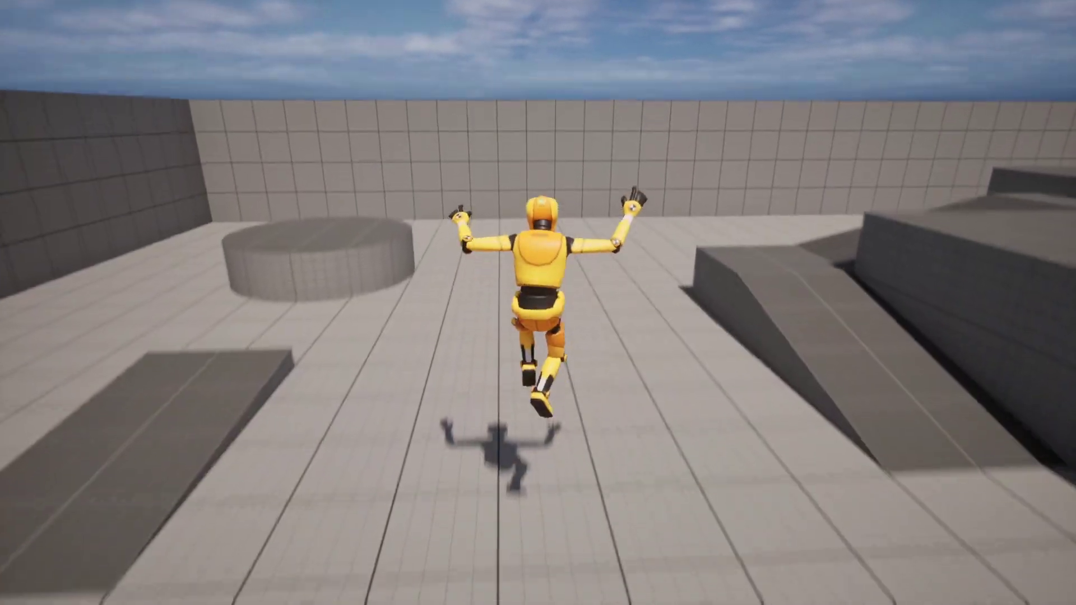
pyautogui.press('space')
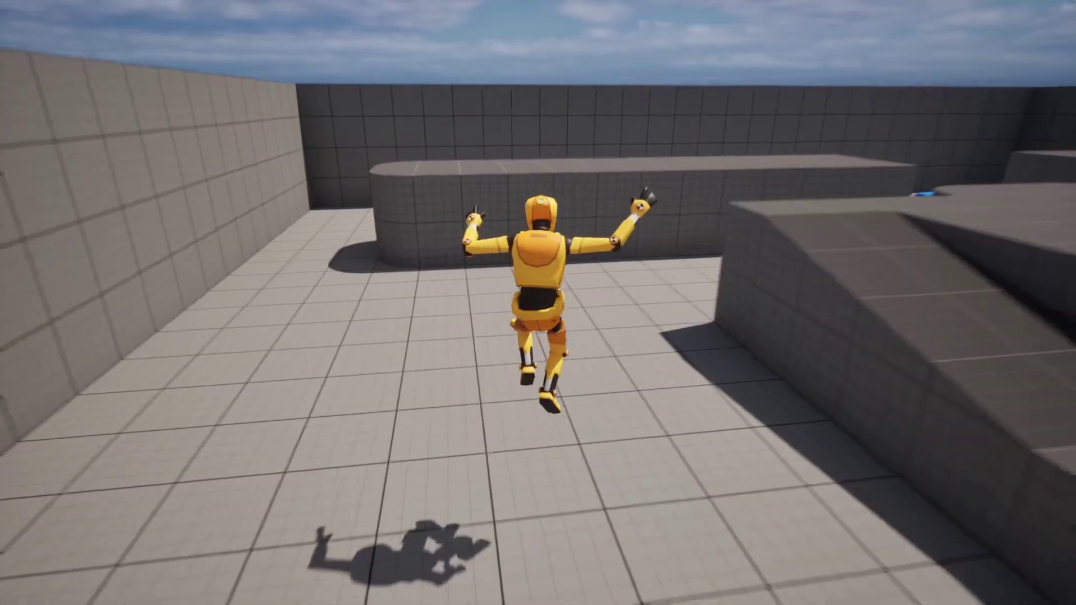
pyautogui.press('space')
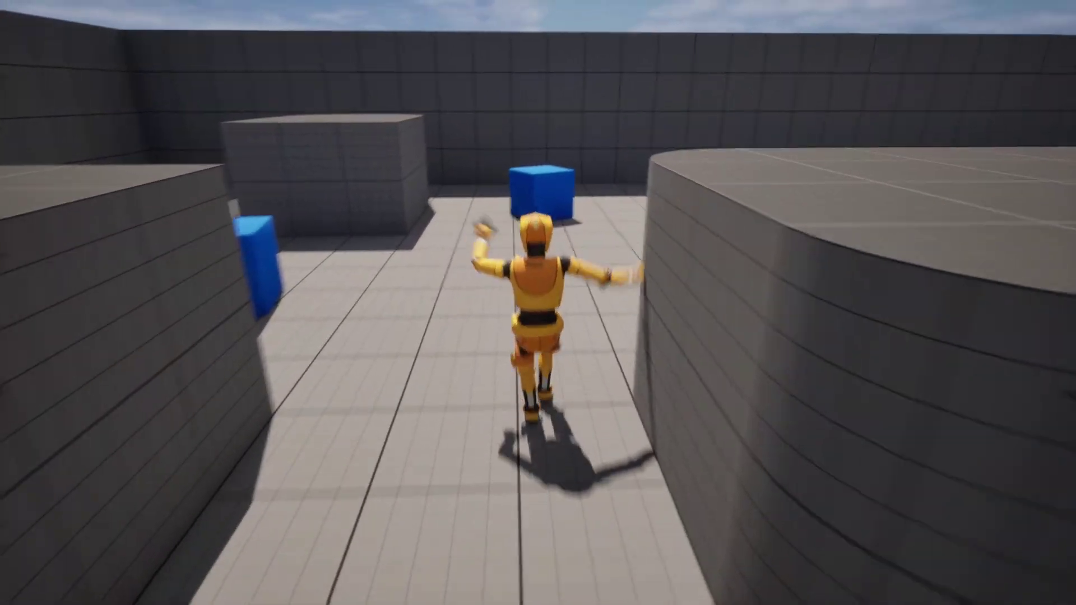
pyautogui.press('space')
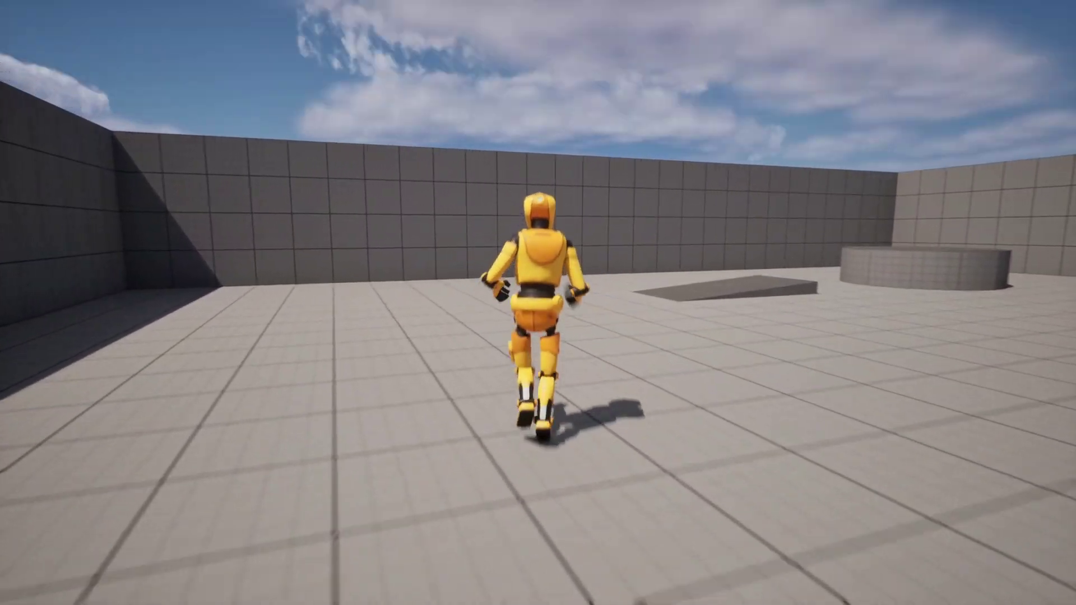
pyautogui.press('space')
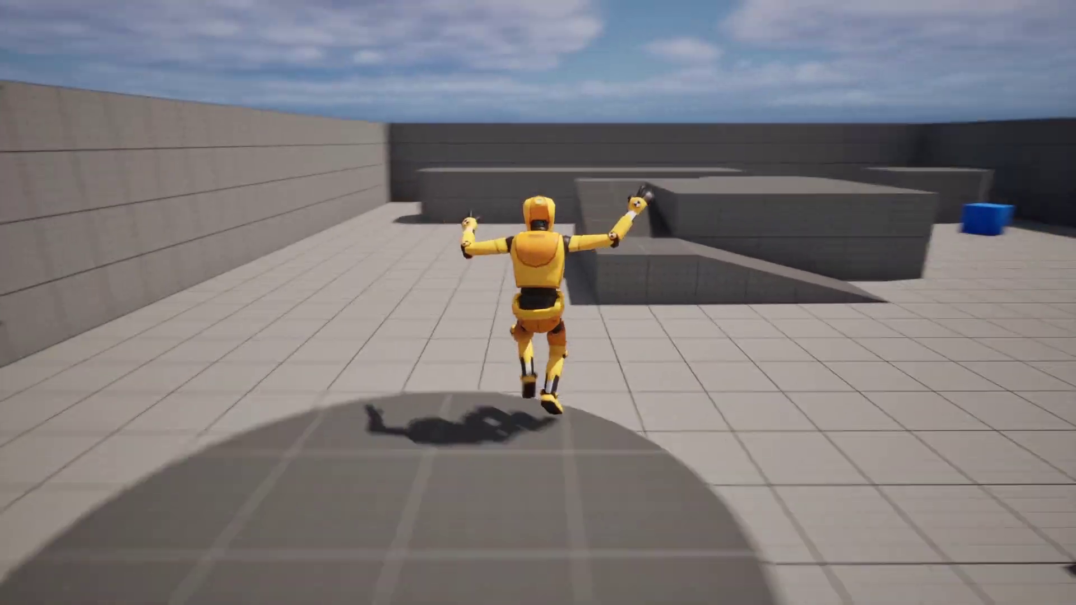
pyautogui.press('space')
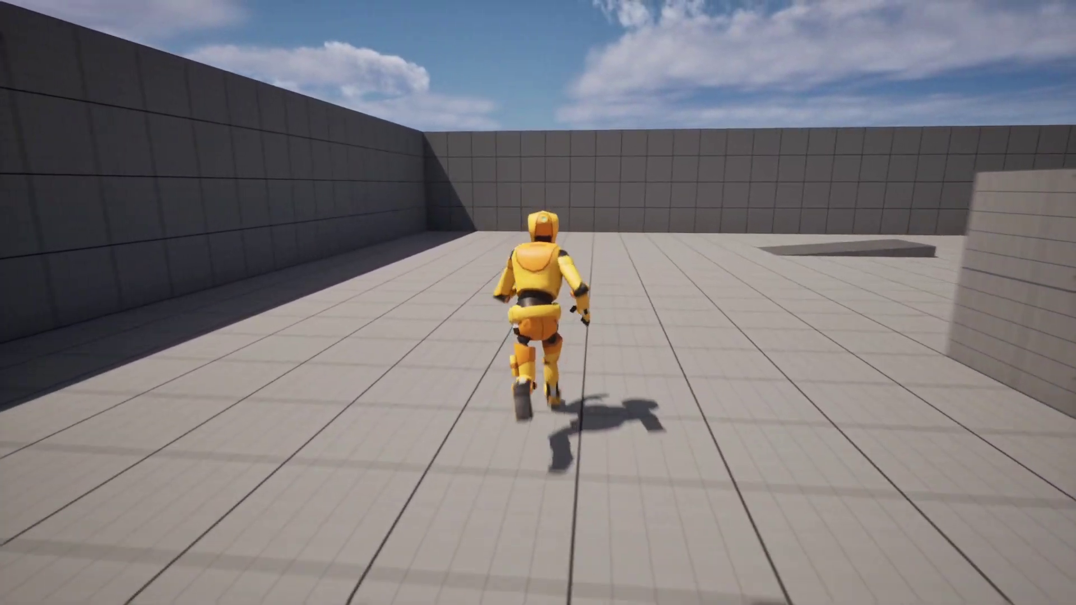
pyautogui.press('Escape')
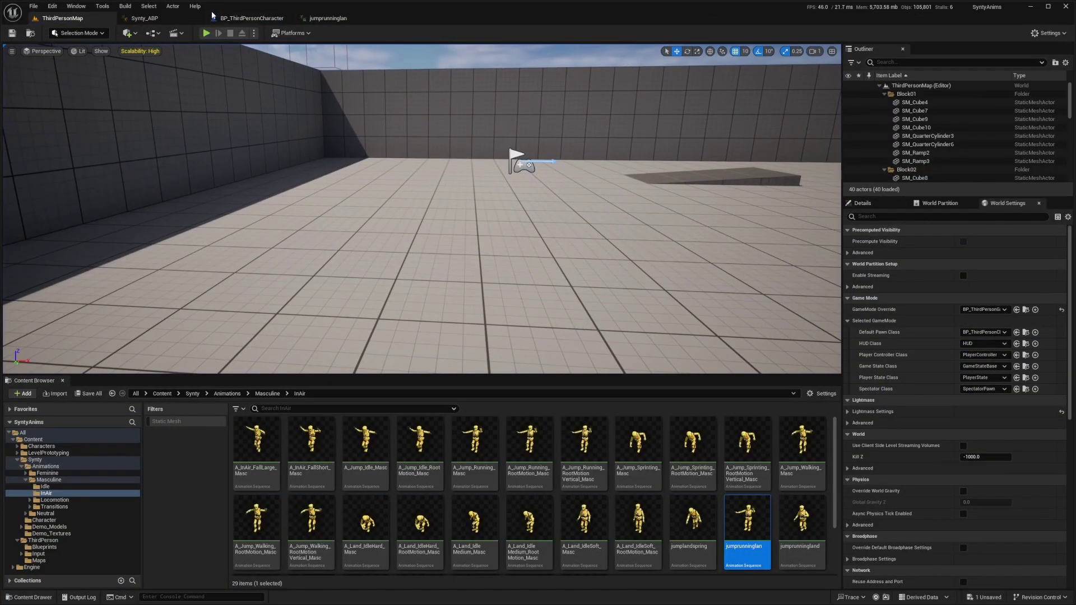
# - Set the True Blend Time of the Land state's Blend Poses by bool node in Synty_ABP to 0.0 and compile
pyautogui.click(166, 19)
pyautogui.write('0.1')
pyautogui.press('Return')
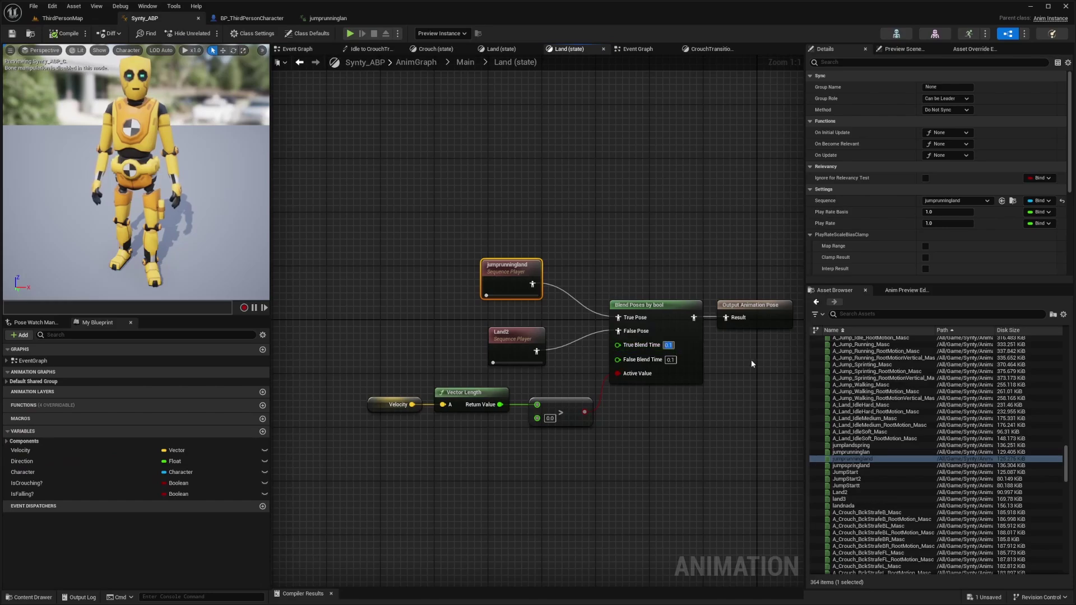
pyautogui.click(669, 345)
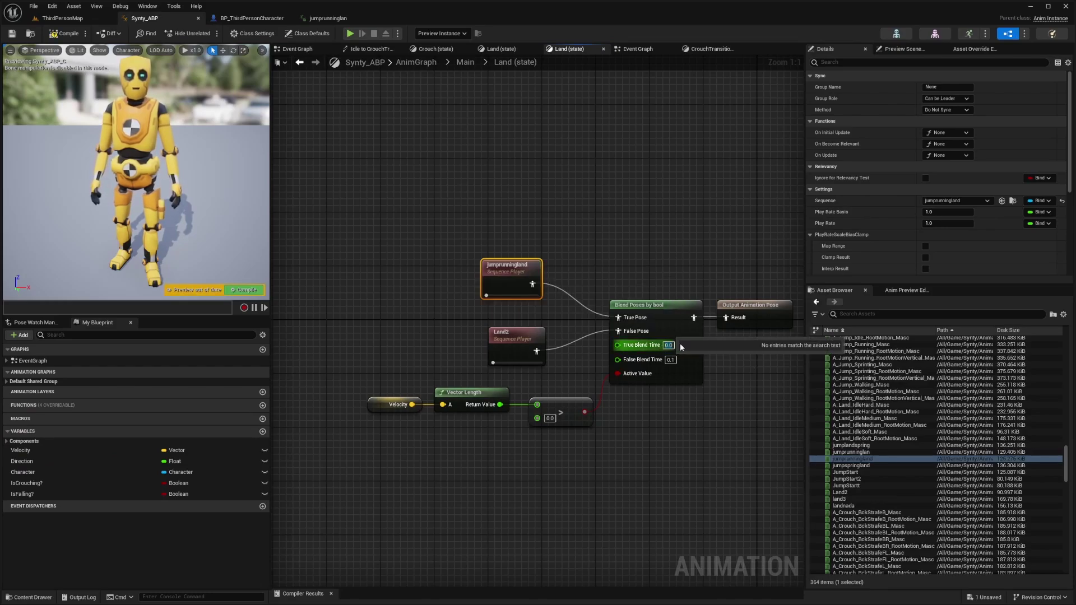
# - Play ThirdPersonMap in full screen and test the landing blend by jumping while running forward and backward
pyautogui.click(68, 19)
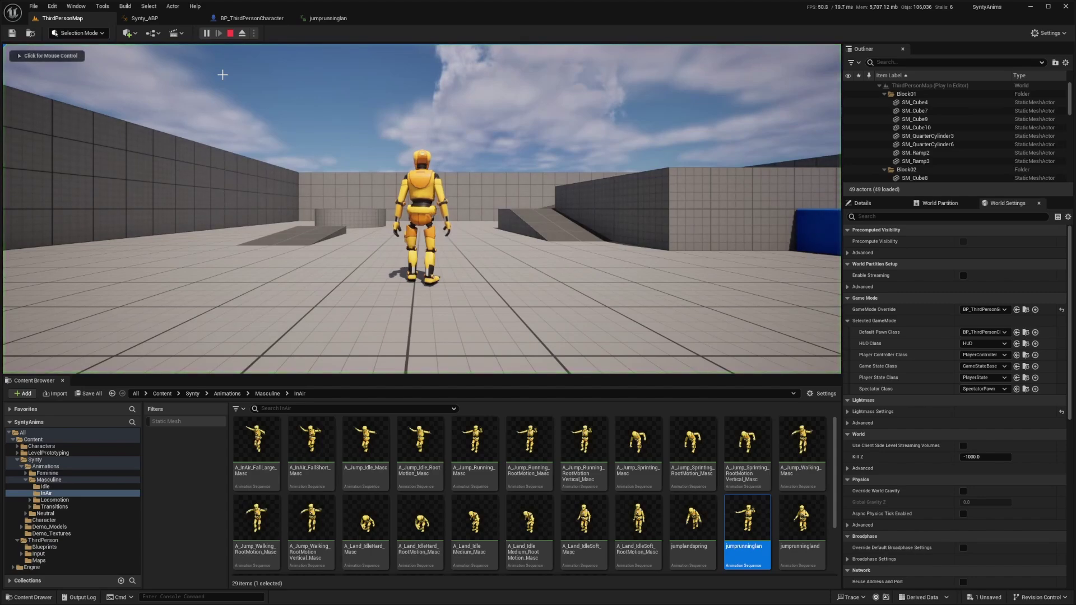
pyautogui.click(223, 75)
pyautogui.press('F11')
pyautogui.press('w')
pyautogui.press('space')
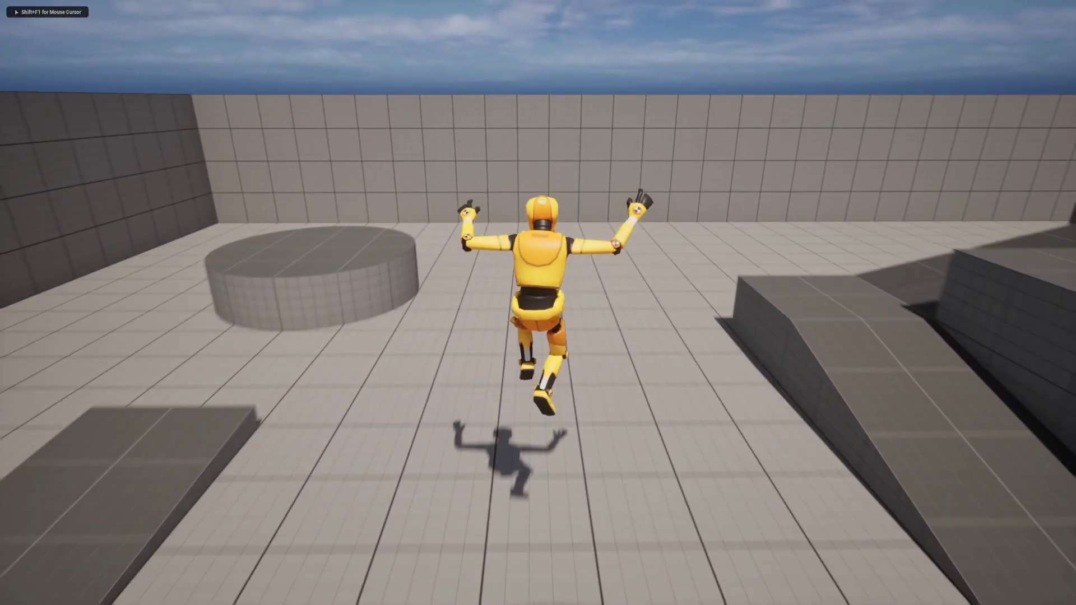
pyautogui.press('s')
pyautogui.press('w')
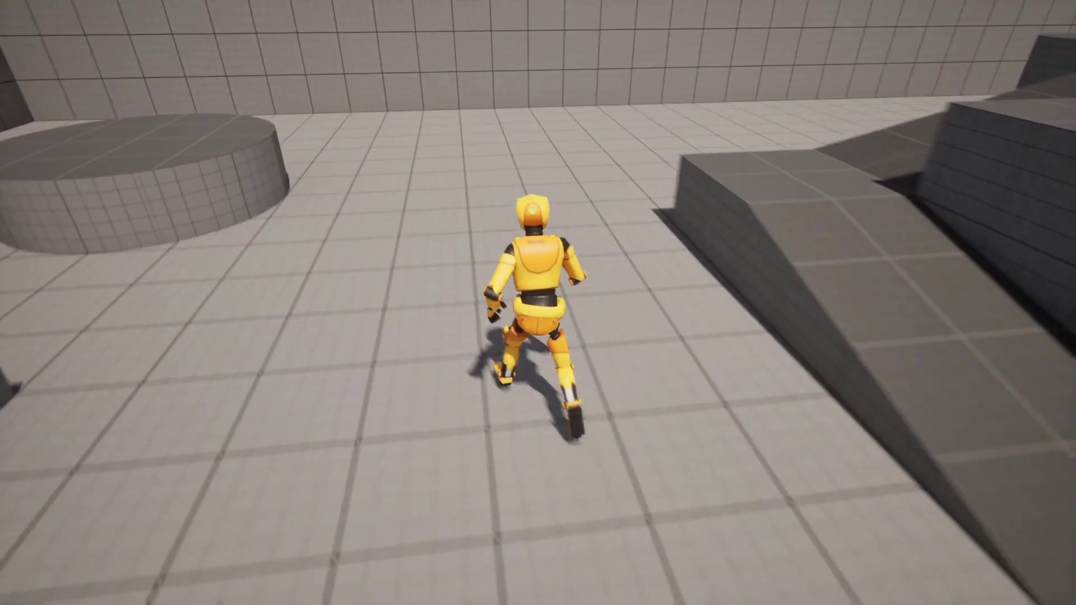
pyautogui.press('s')
pyautogui.press('space')
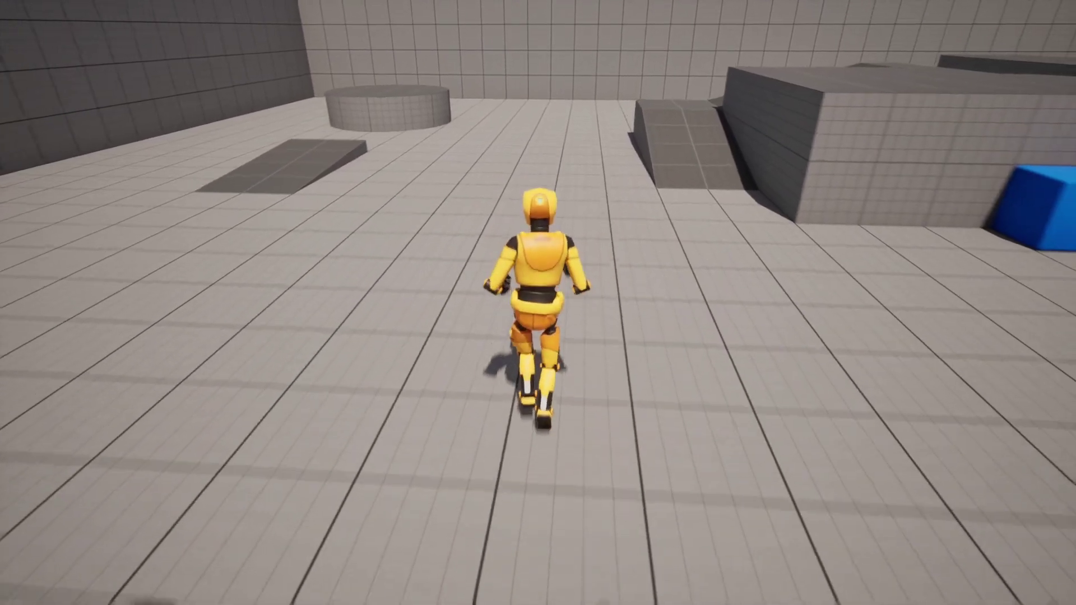
pyautogui.press('space')
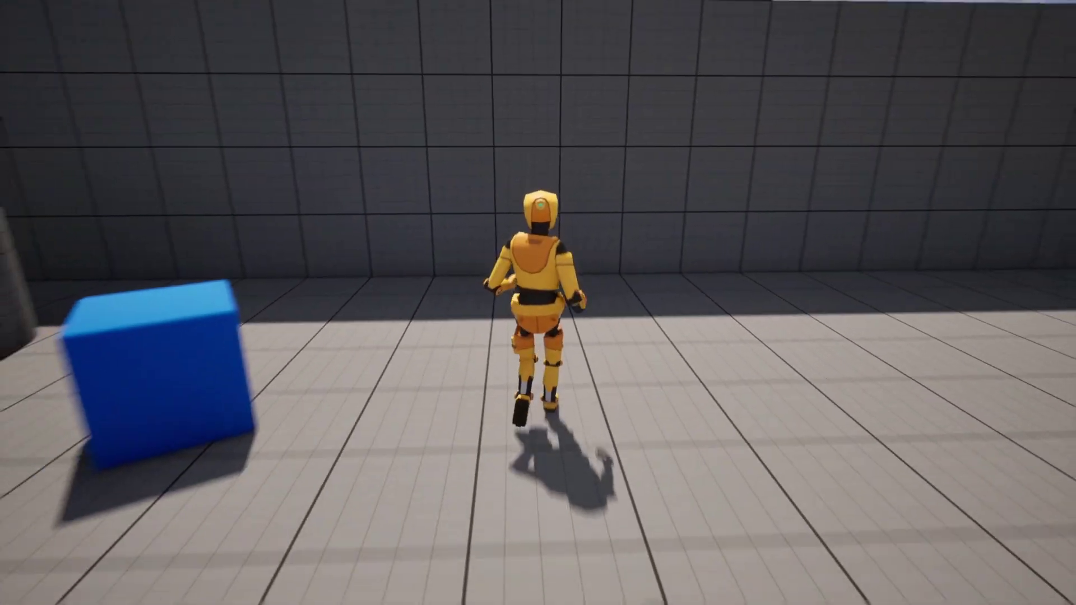
pyautogui.press('space')
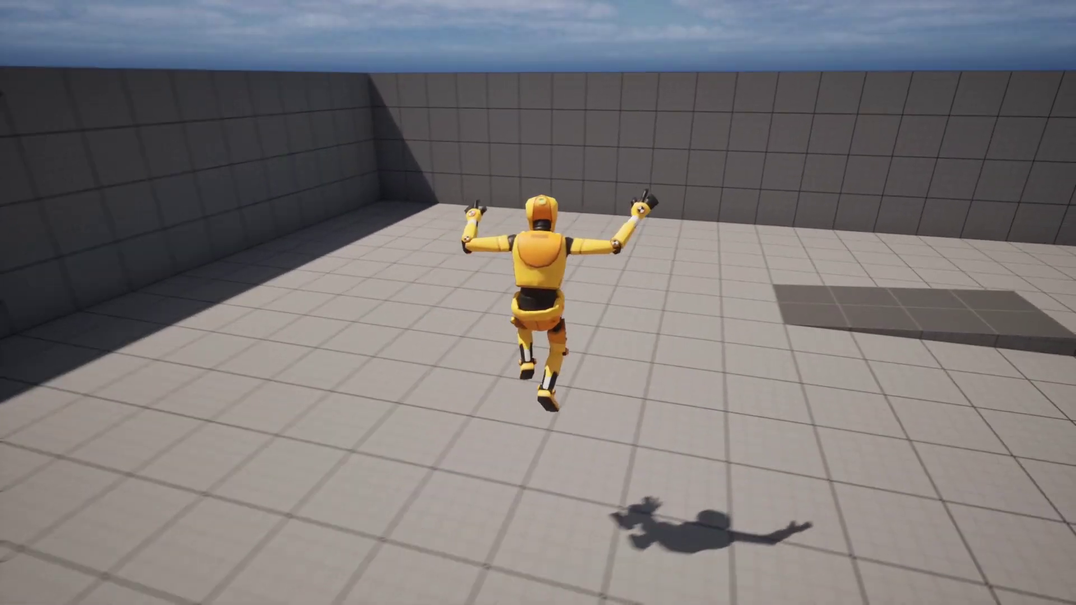
pyautogui.press('space')
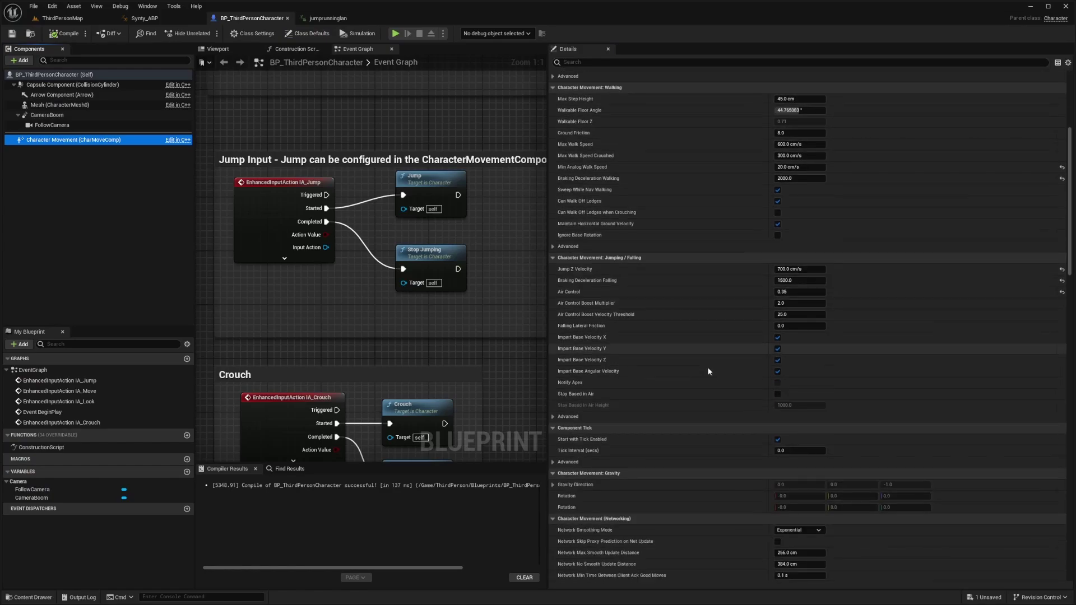
# - Enable Orient Rotation to Movement in the character movement rotation settings of BP_ThirdPersonCharacter's class defaults
pyautogui.scroll(-10, 738, 403)
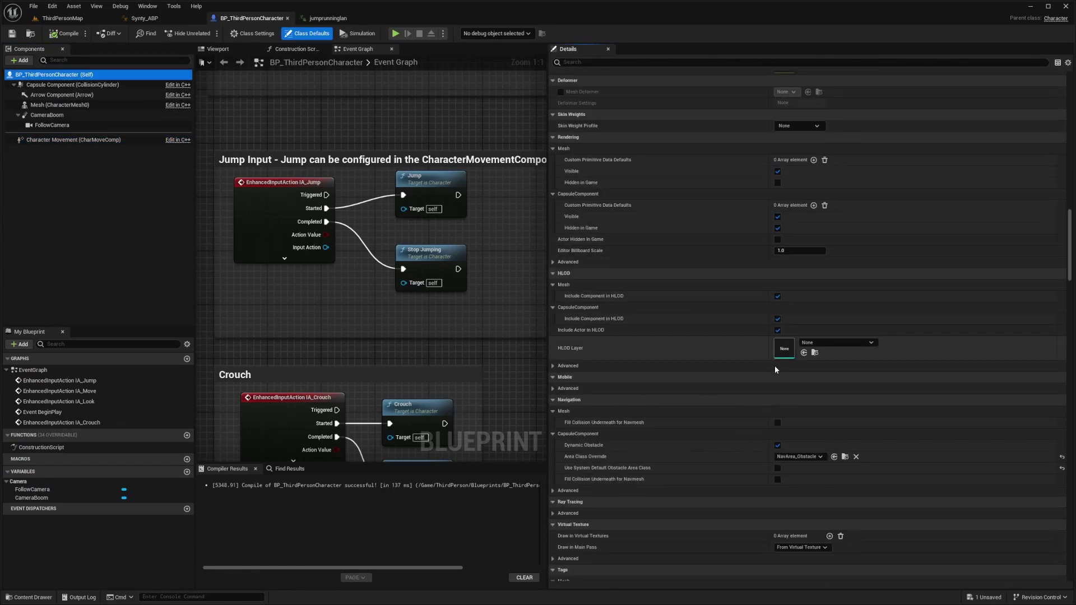
pyautogui.scroll(-10, 673, 392)
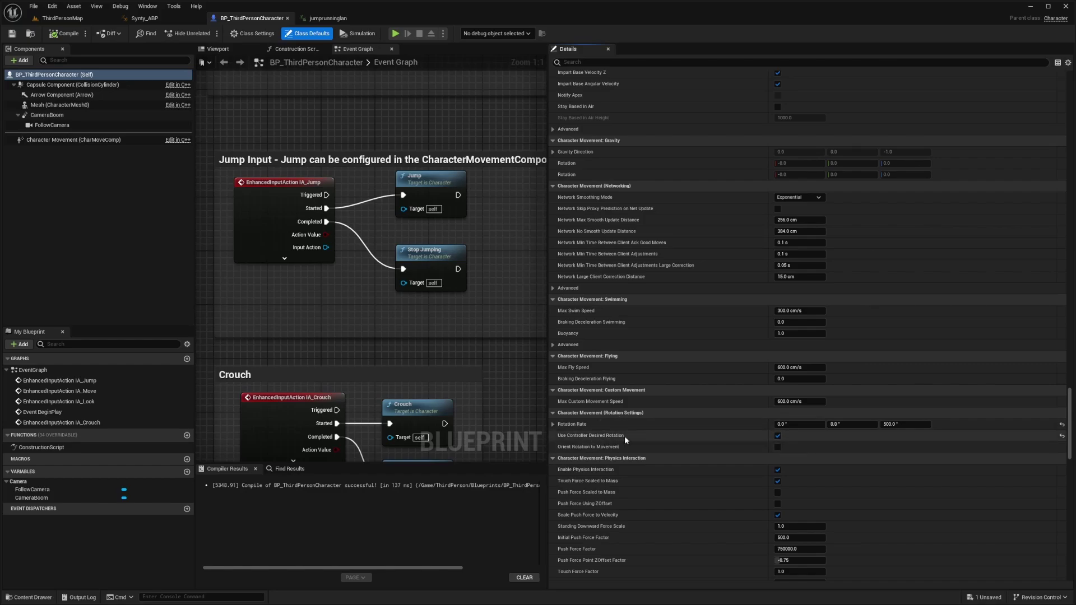
pyautogui.moveTo(593, 440)
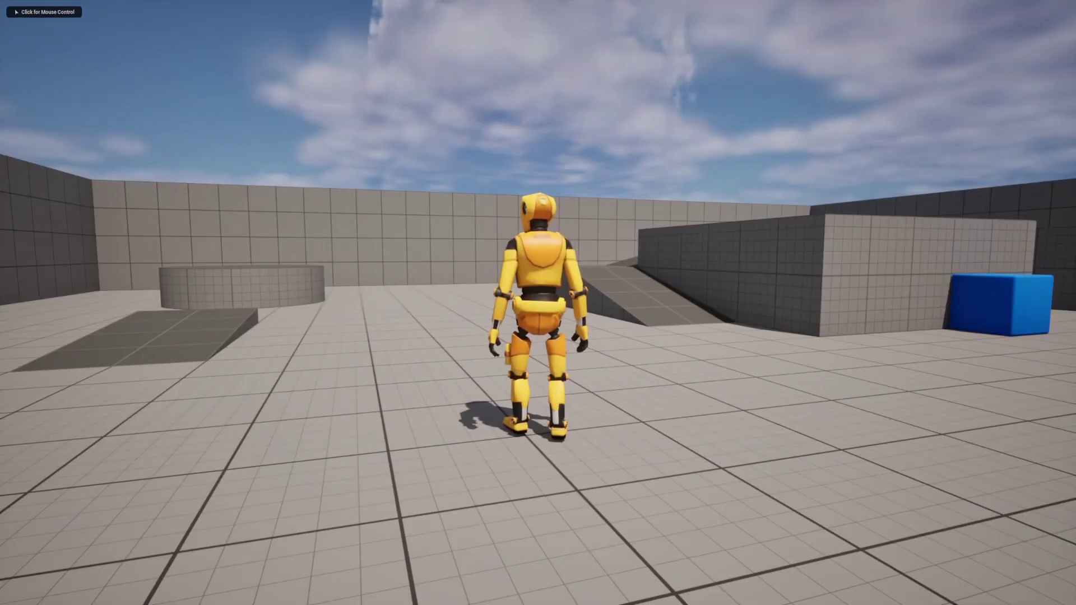
# - Playtest the level in full screen, running and jumping in different directions to check the character's turning and landings
pyautogui.press('w')
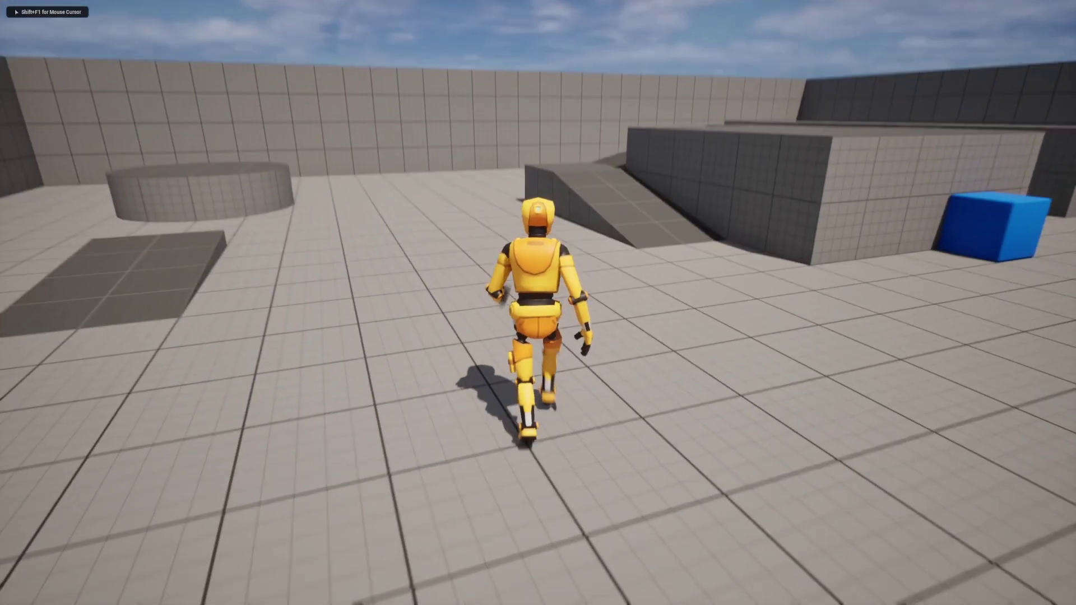
pyautogui.press('s')
pyautogui.press('space')
pyautogui.press('d')
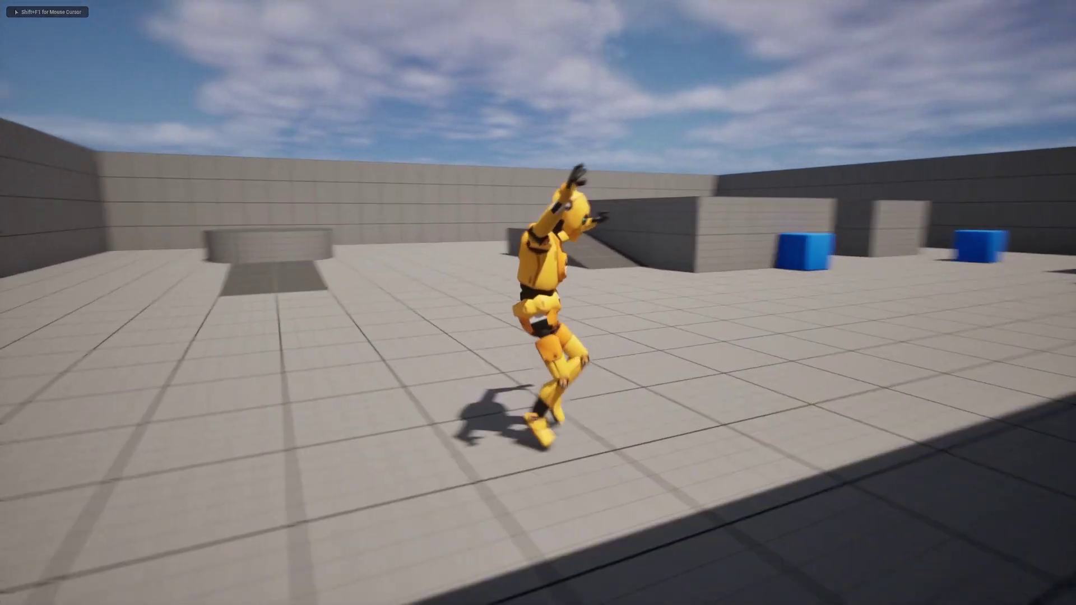
pyautogui.press('space')
pyautogui.press('space')
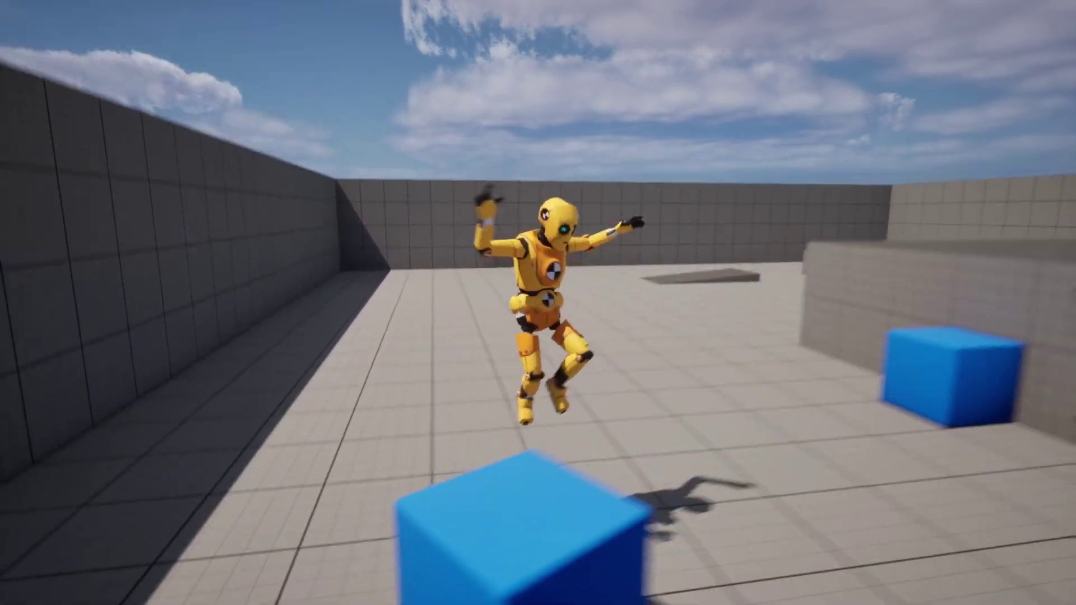
pyautogui.press('space')
pyautogui.press('w')
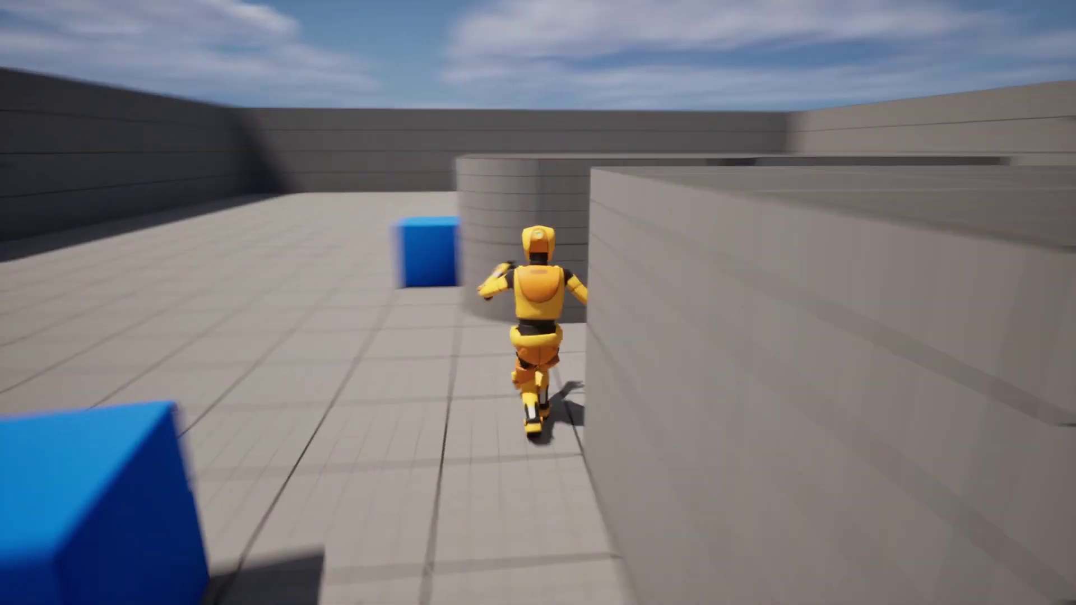
pyautogui.press('space')
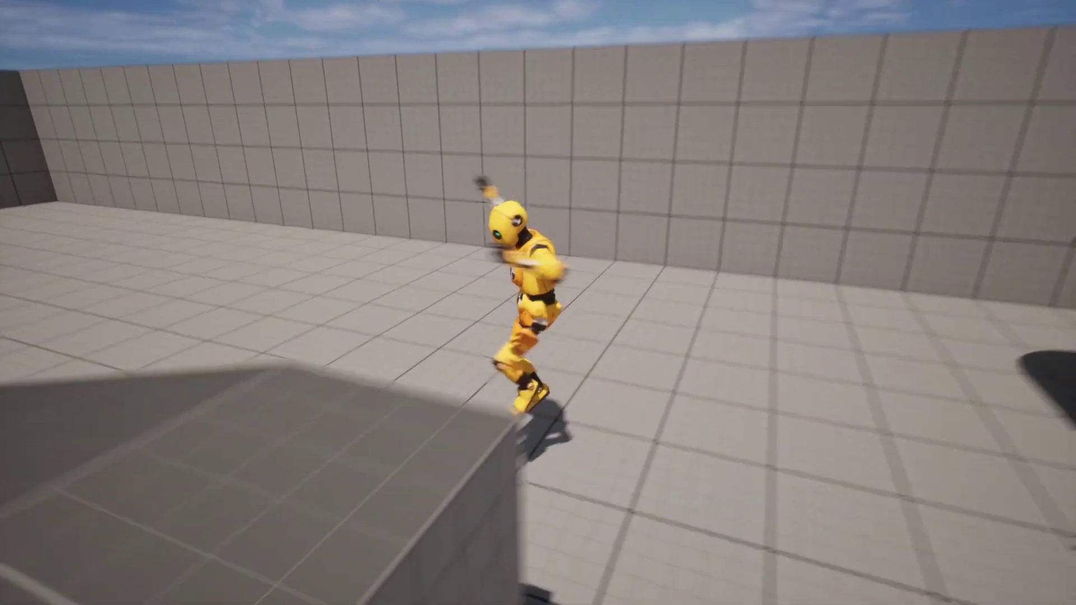
pyautogui.press('space')
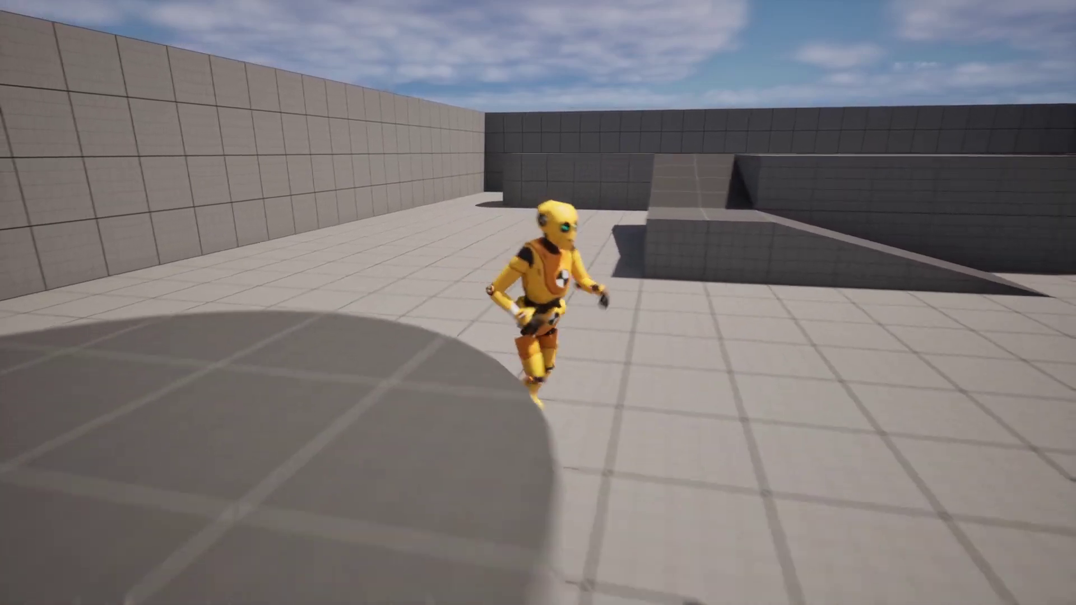
pyautogui.press('space')
pyautogui.press('space')
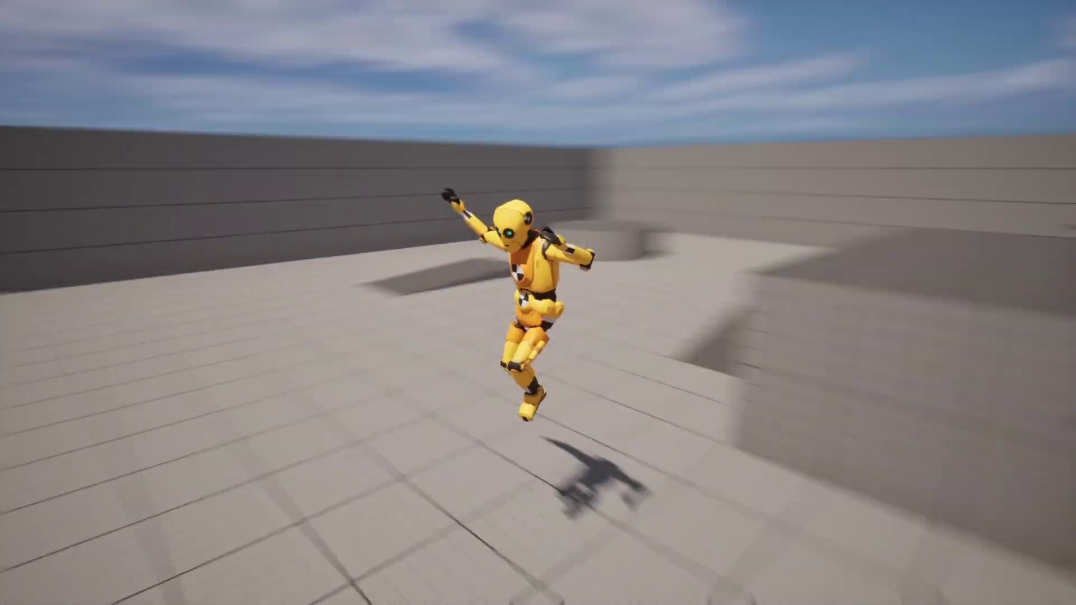